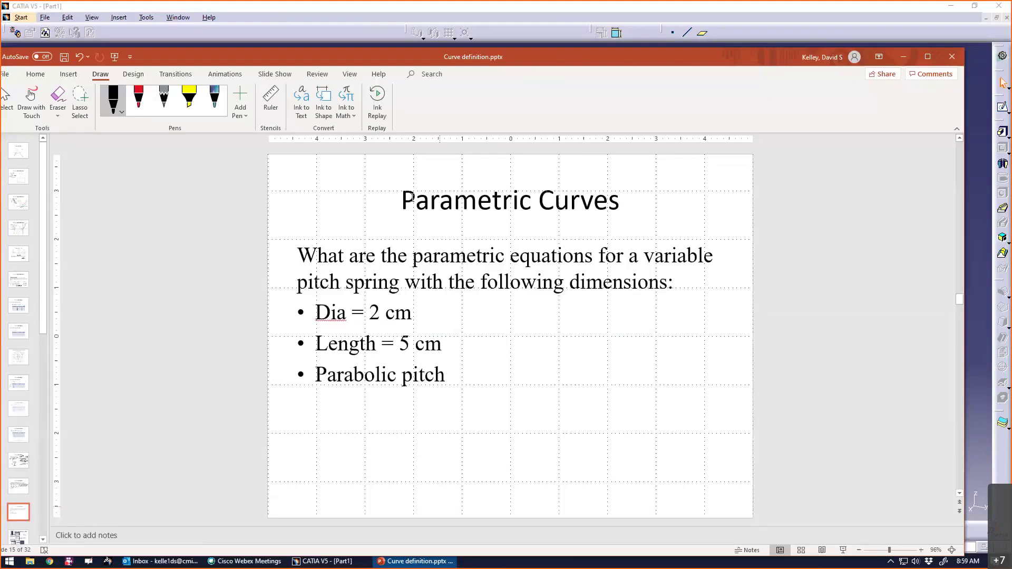
Step: Switch from the PowerPoint slides to CATIA V5 and open Part1 in the Generative Shape Design workbench
scroll(366, 165, "down", 1)
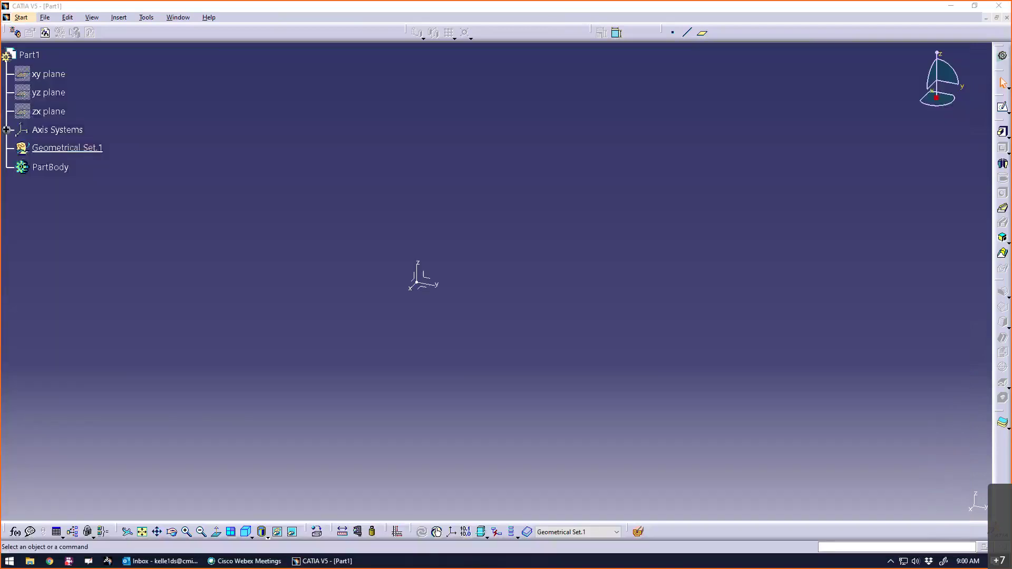
left_click(642, 266)
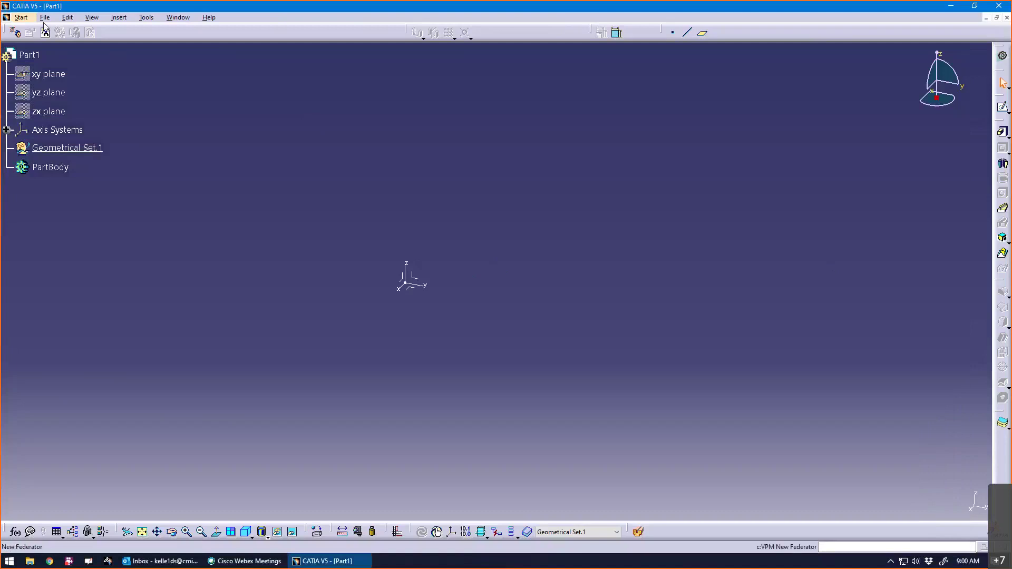
left_click(21, 17)
mouse_move(66, 76)
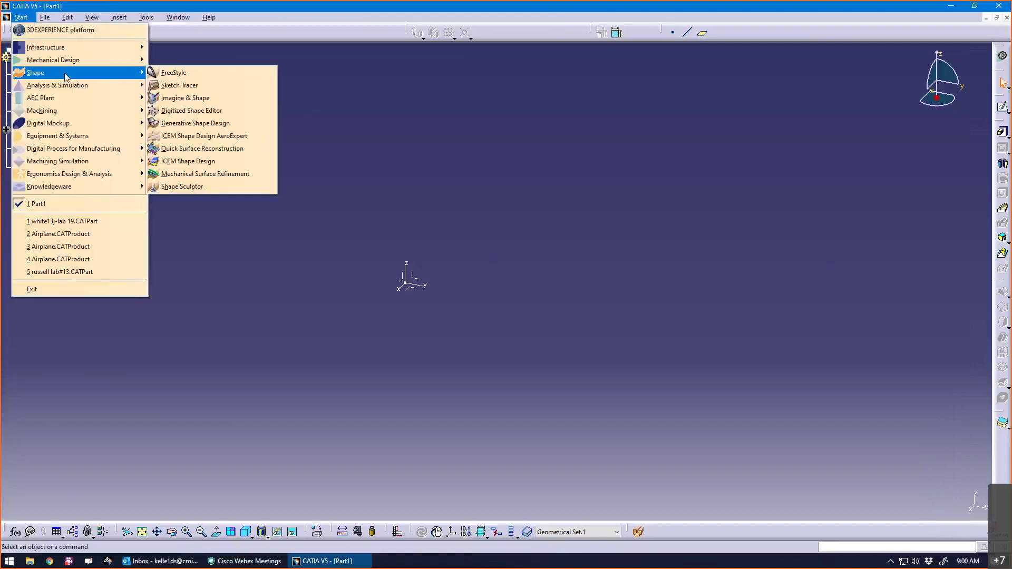
left_click(195, 123)
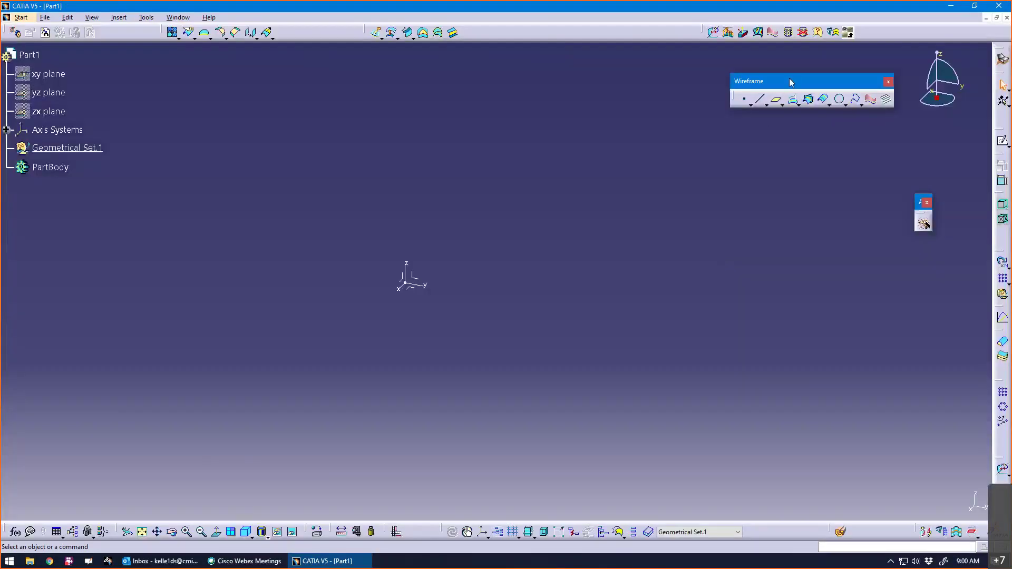
Step: Dock the floating Wireframe toolbar in the upper toolbar row beside the surface tools
left_click_drag(791, 82, 567, 41)
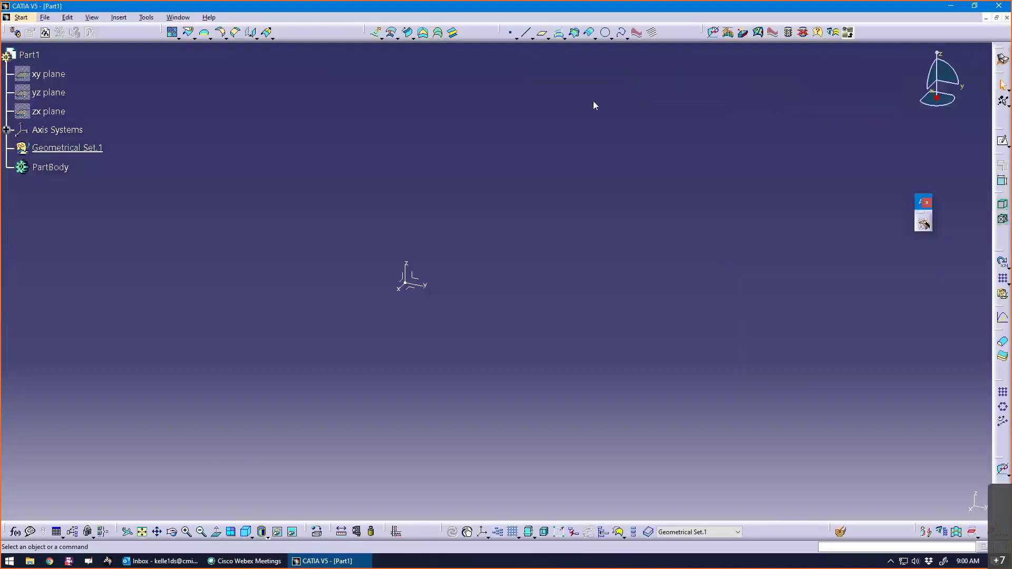
left_click(638, 37)
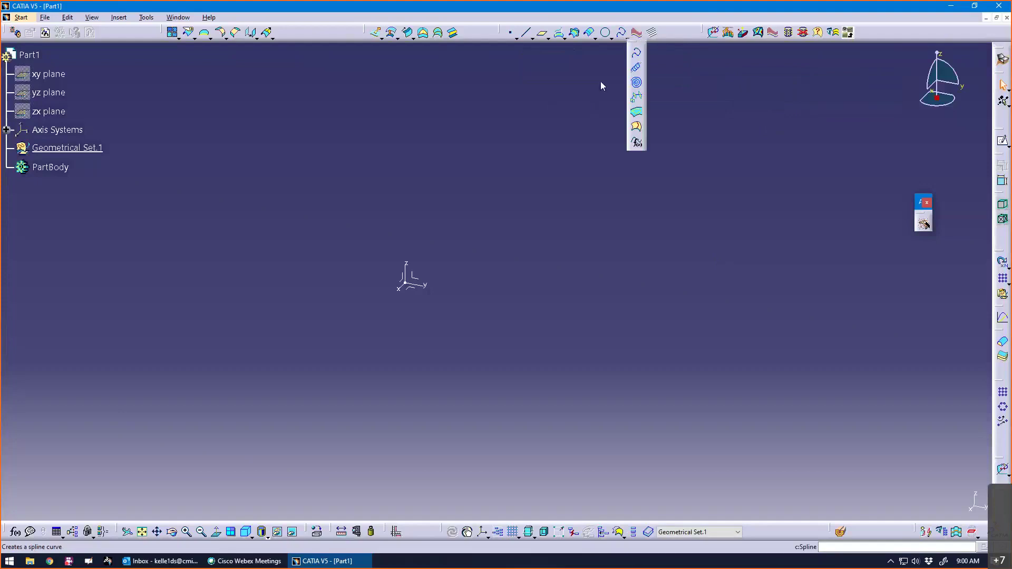
left_click_drag(502, 32, 521, 21)
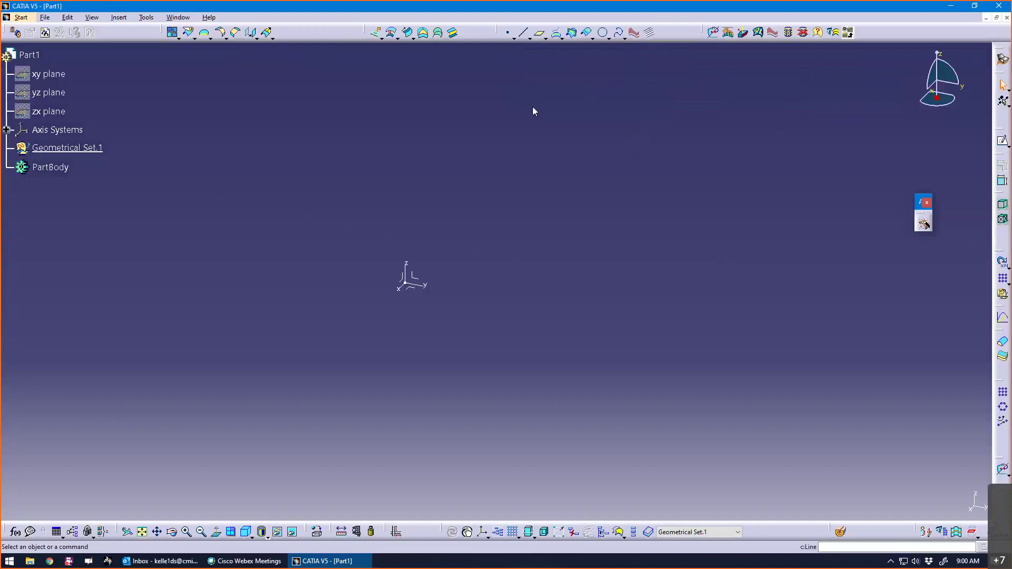
left_click(624, 39)
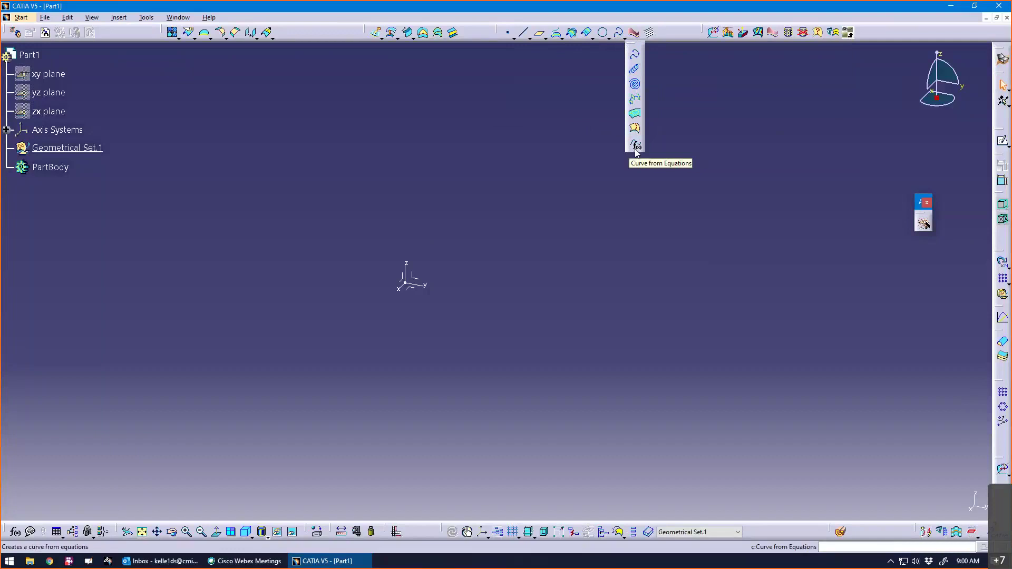
middle_click_drag(558, 175, 536, 177)
scroll(543, 176, "up", 1)
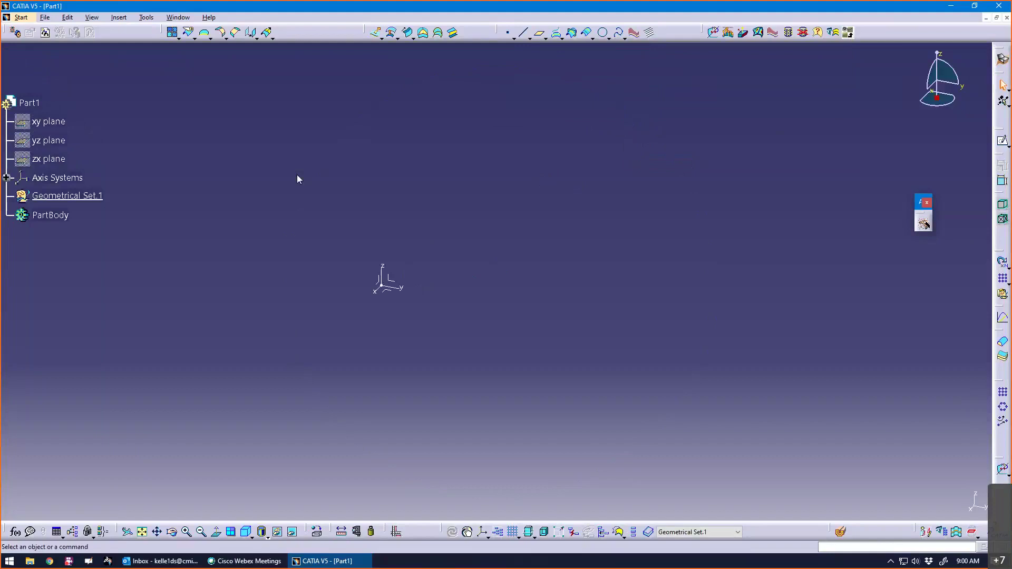
scroll(297, 176, "down", 1)
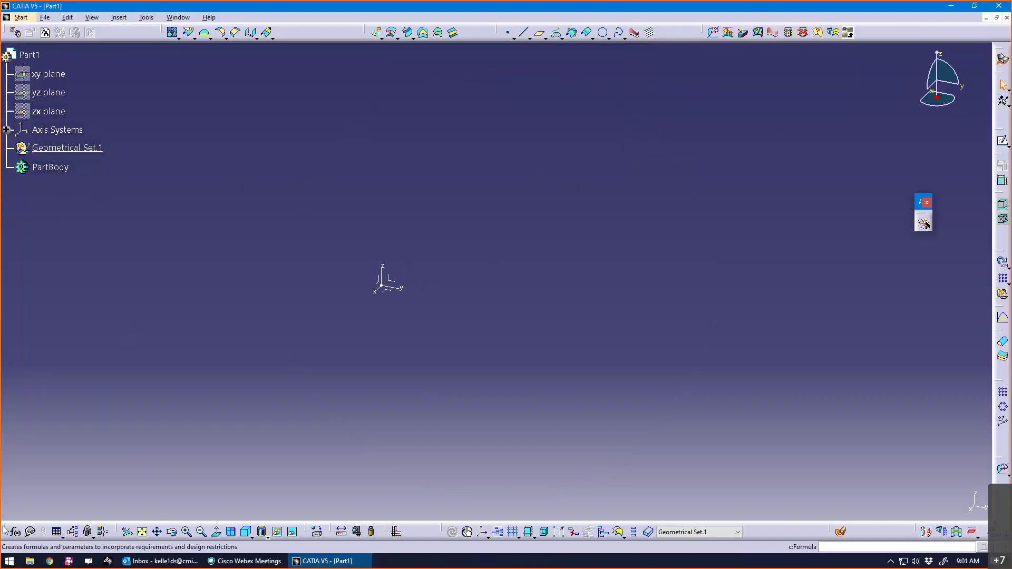
Step: Create a new law named xt under the part's relations
left_click(63, 537)
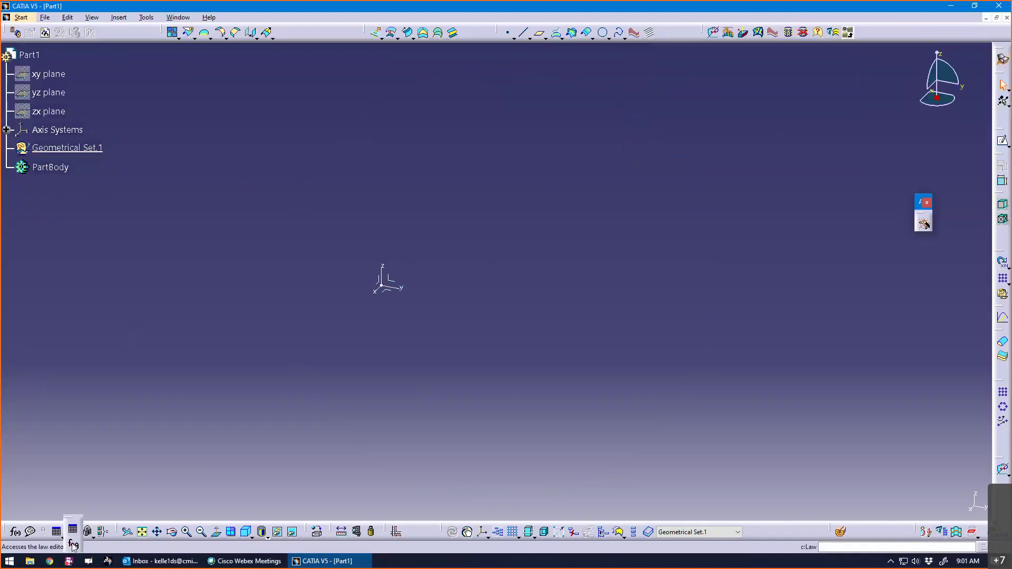
left_click(72, 544)
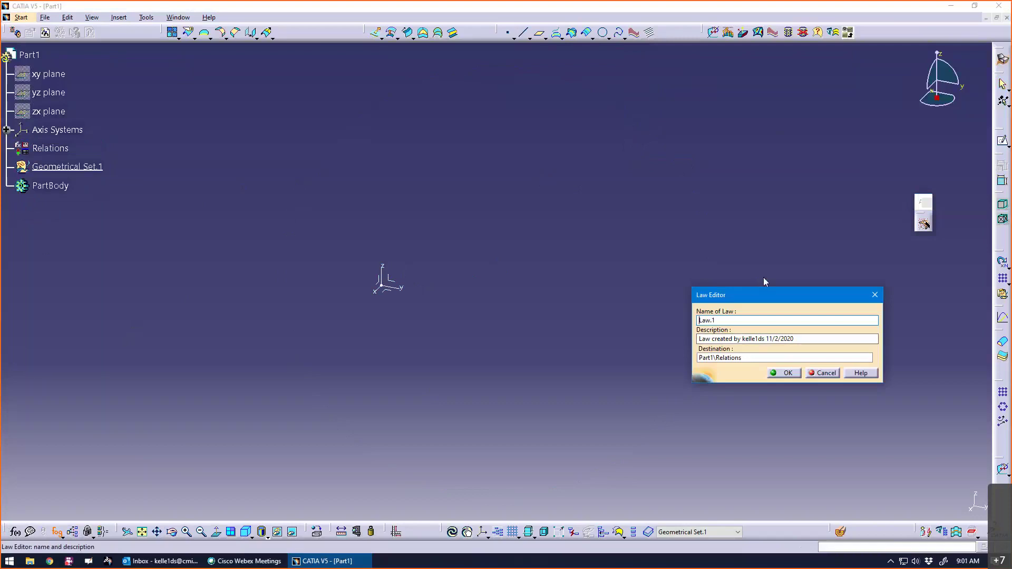
left_click_drag(748, 291, 702, 292)
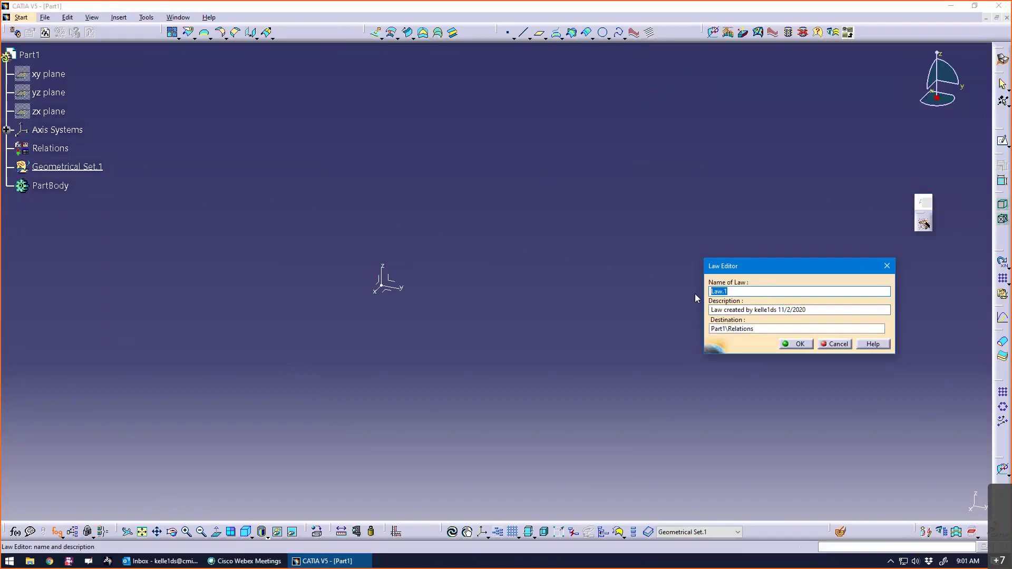
type("xt")
left_click(797, 344)
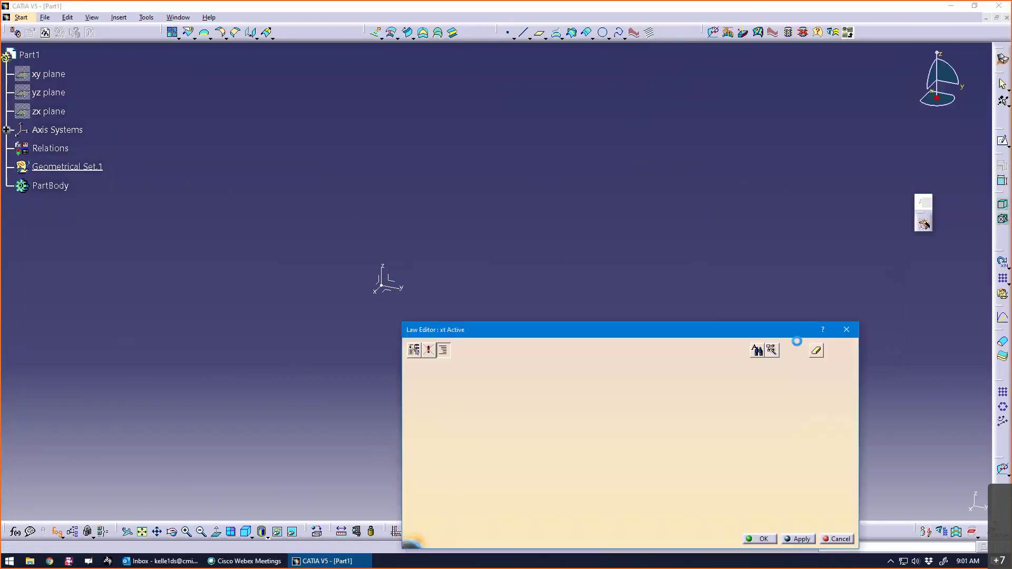
Step: Add a formal parameter of type Length to the law and name it xt
left_click_drag(709, 333, 748, 147)
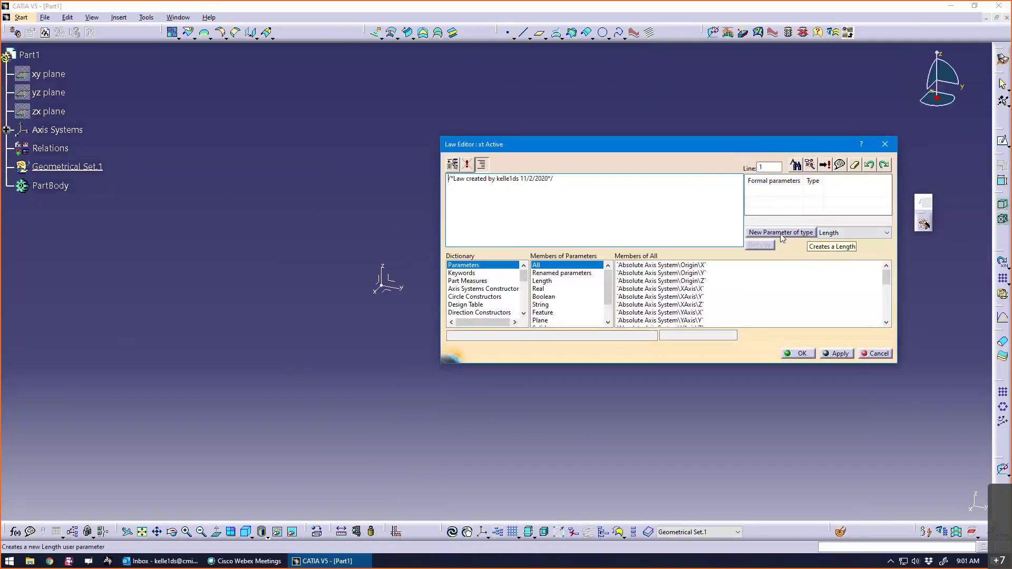
left_click(799, 236)
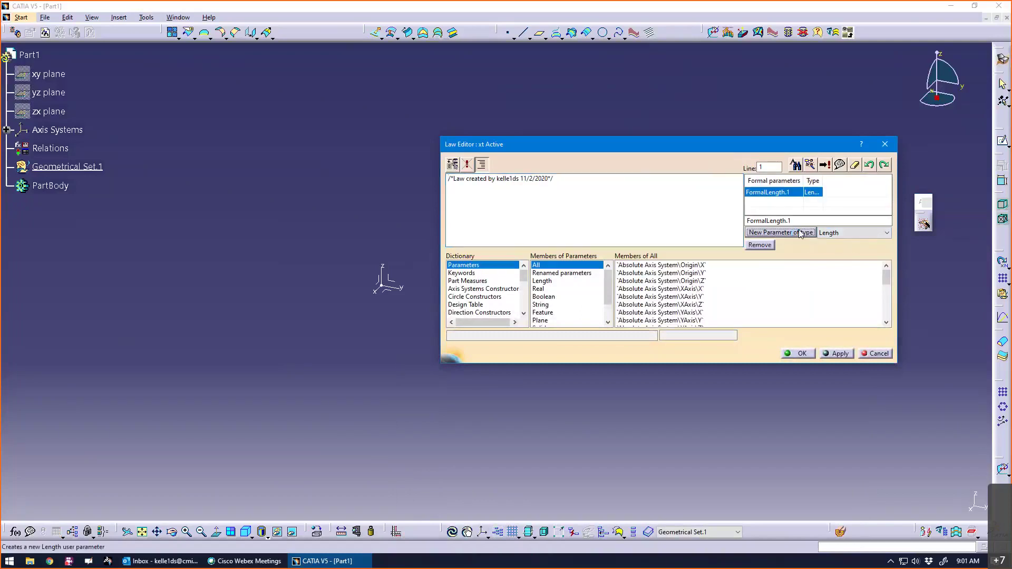
left_click(807, 220)
type("xt")
key("Return")
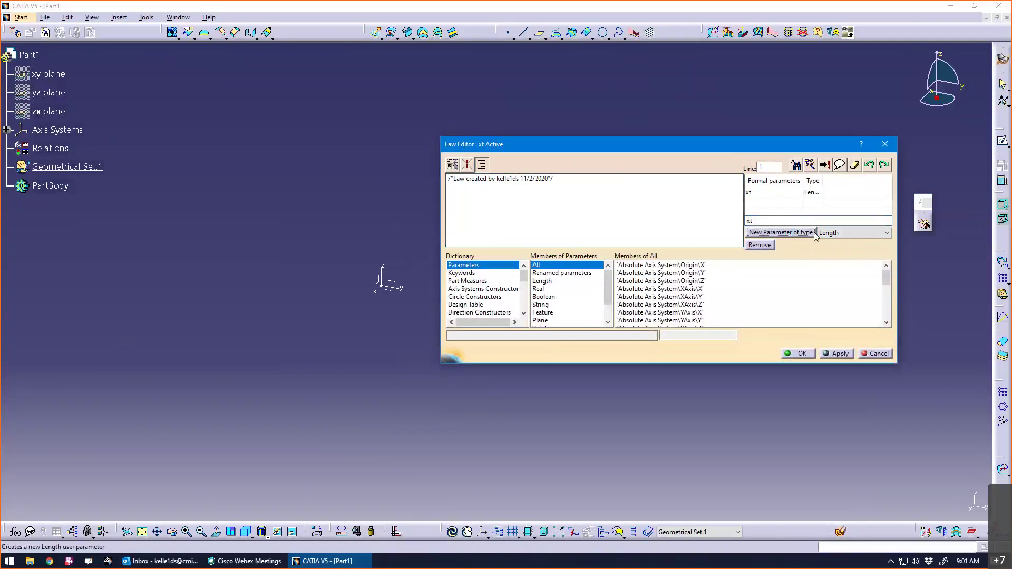
Step: Add a formal parameter of type Real named t and widen the parameter list's Type column
left_click(864, 232)
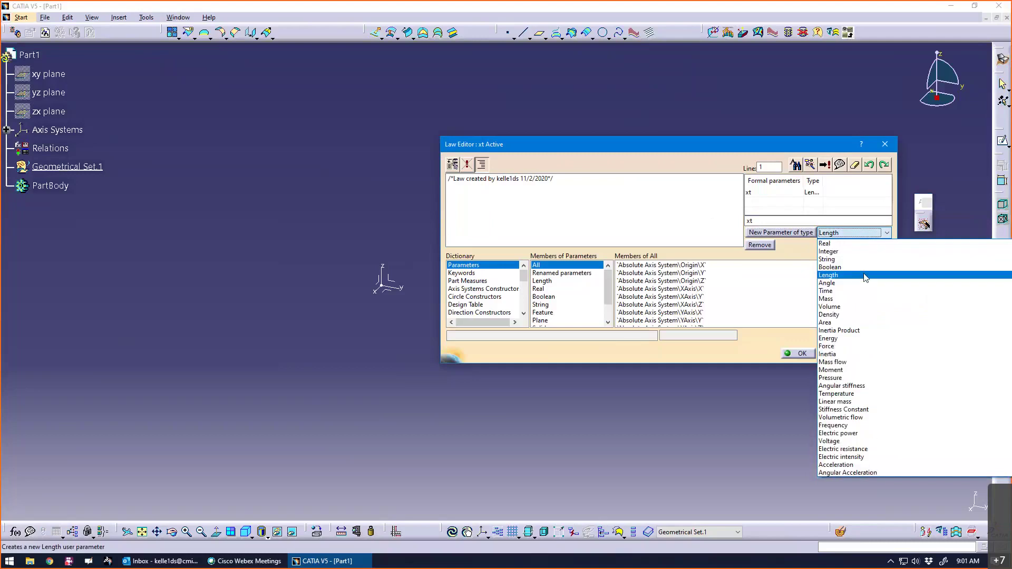
left_click(859, 244)
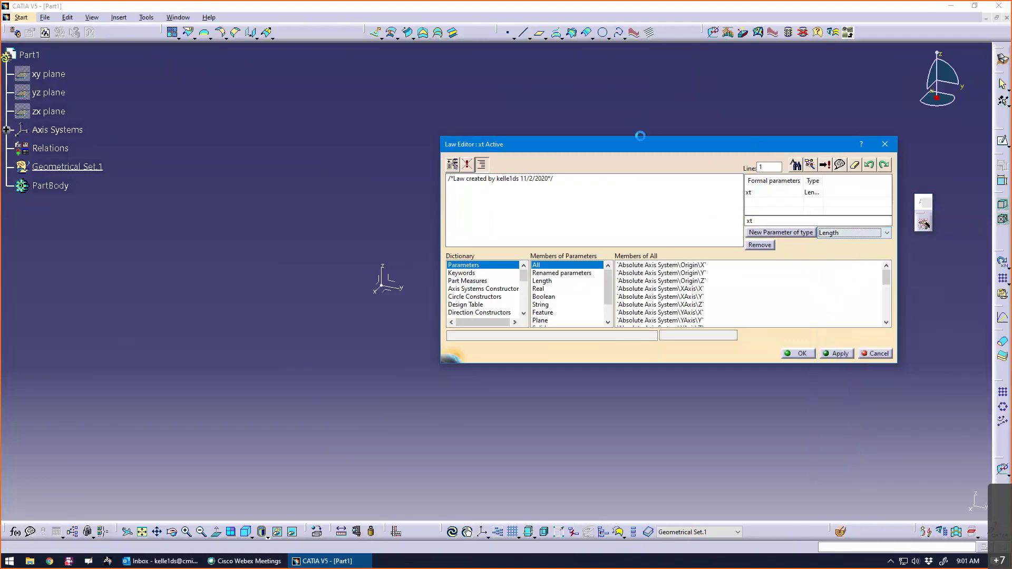
left_click_drag(758, 147, 605, 140)
left_click(732, 226)
scroll(733, 300, "up", 2)
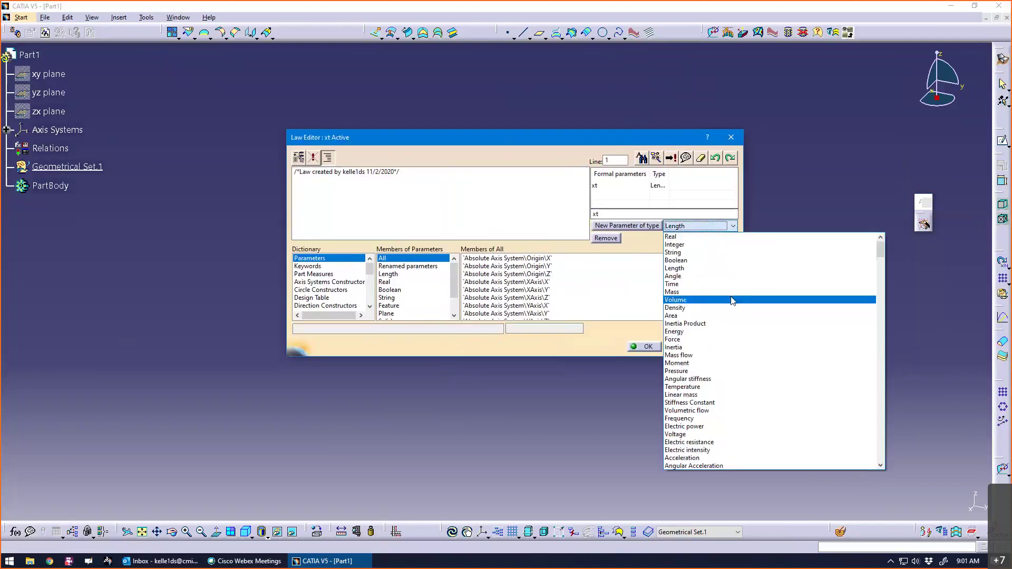
left_click(694, 238)
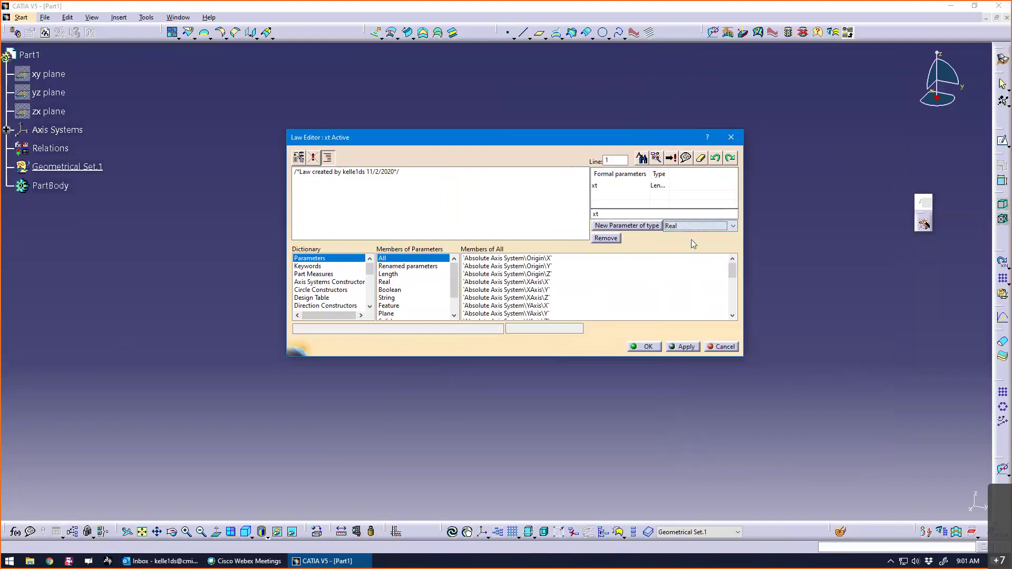
left_click(645, 226)
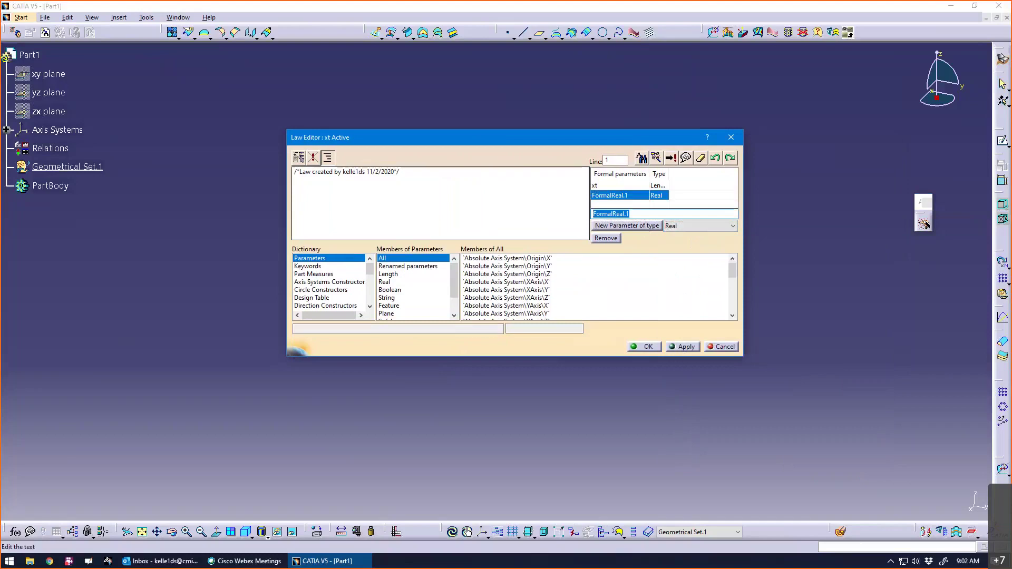
type("t")
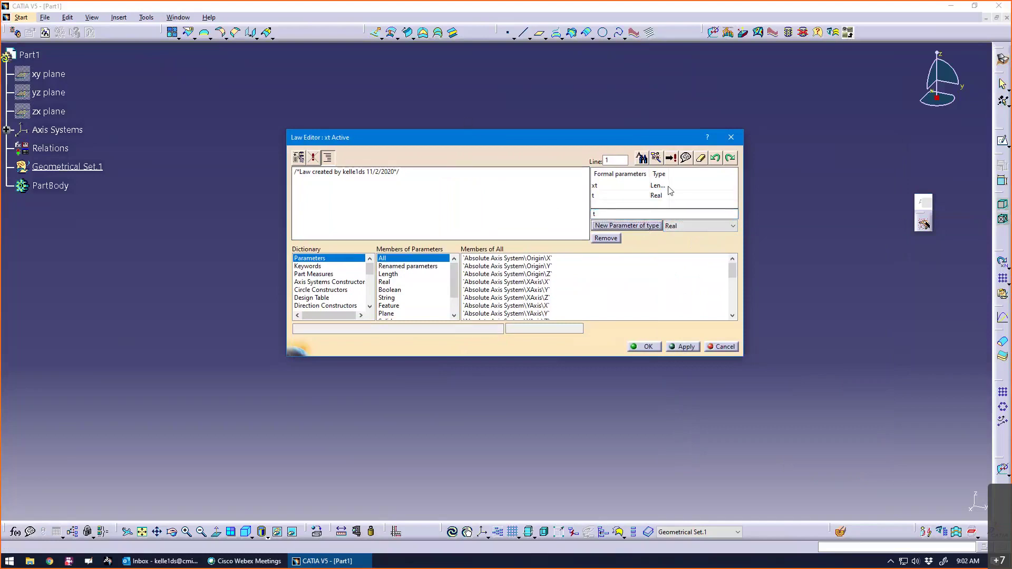
left_click_drag(670, 171, 695, 175)
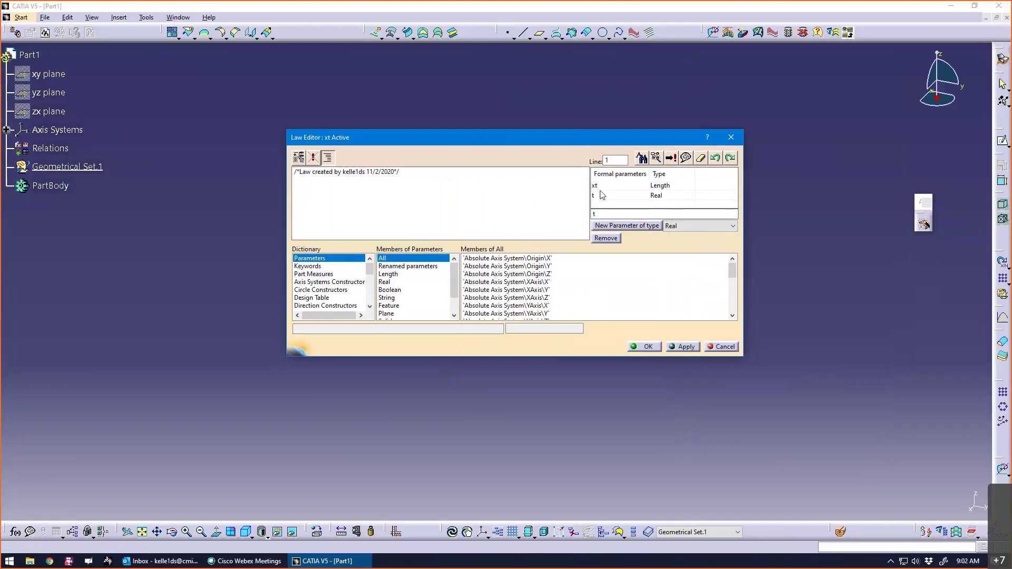
Step: Write the law's equation as xt = 10cm*sin(20*PI*1rad*t) below the comment line and apply it
key("Return")
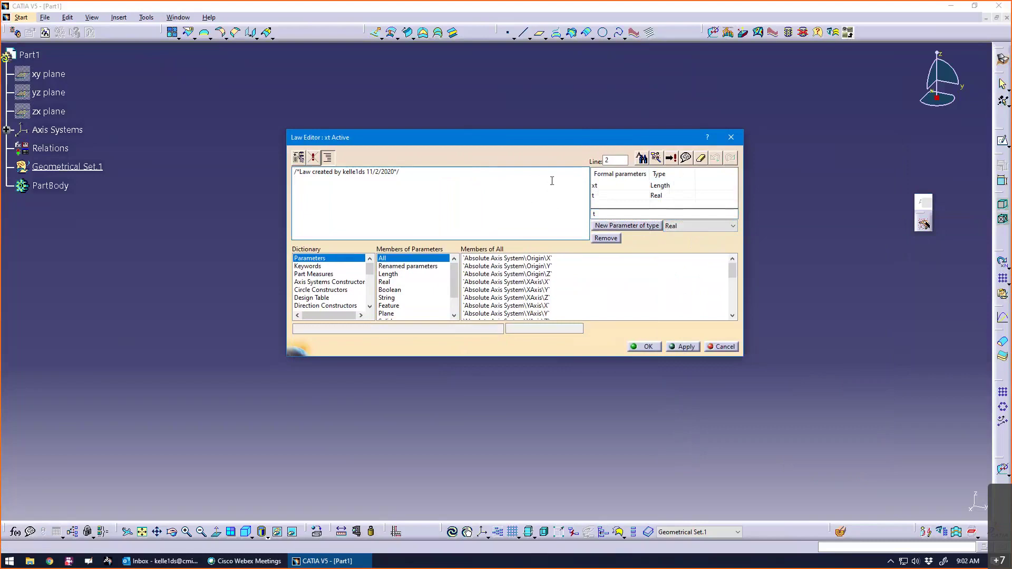
left_click(600, 185)
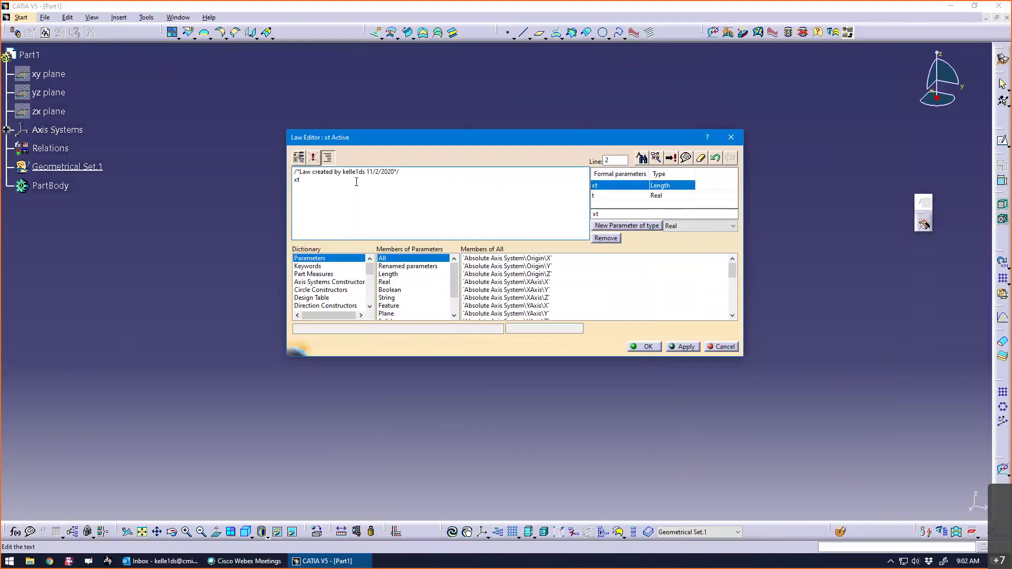
type("=")
type("10")
type("cm")
type("sin")
type("(  )")
type("20")
type("*")
type("PI")
type("*1rad")
type("*t")
double_click(367, 180)
left_click(684, 347)
left_click(682, 350)
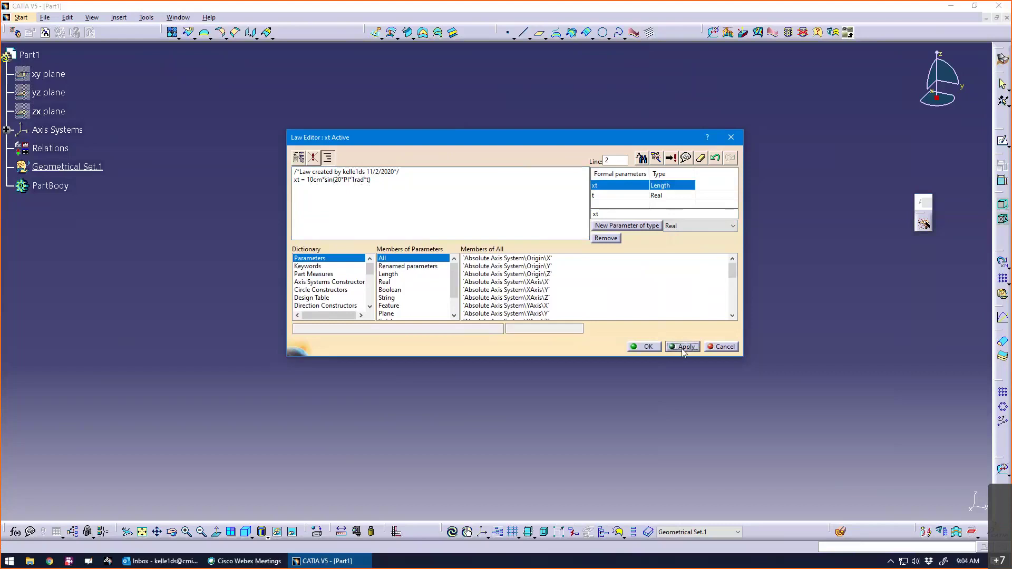
Step: Review the xt equation term by term, checking the sine function and its 20*PI*1rad*t argument
left_click_drag(369, 180, 345, 179)
left_click(344, 181)
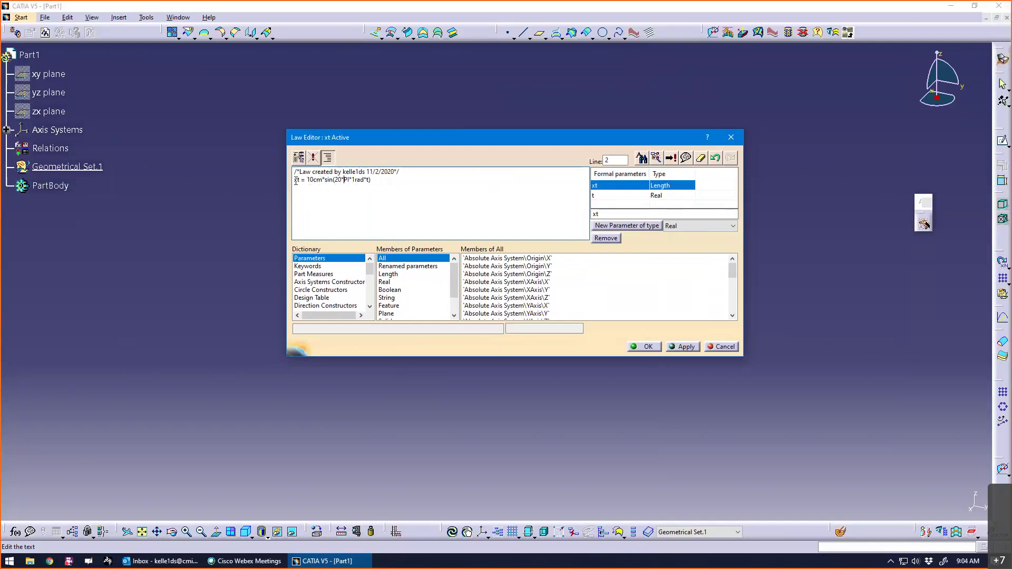
left_click_drag(293, 181, 374, 200)
left_click(327, 180)
left_click_drag(444, 135, 478, 124)
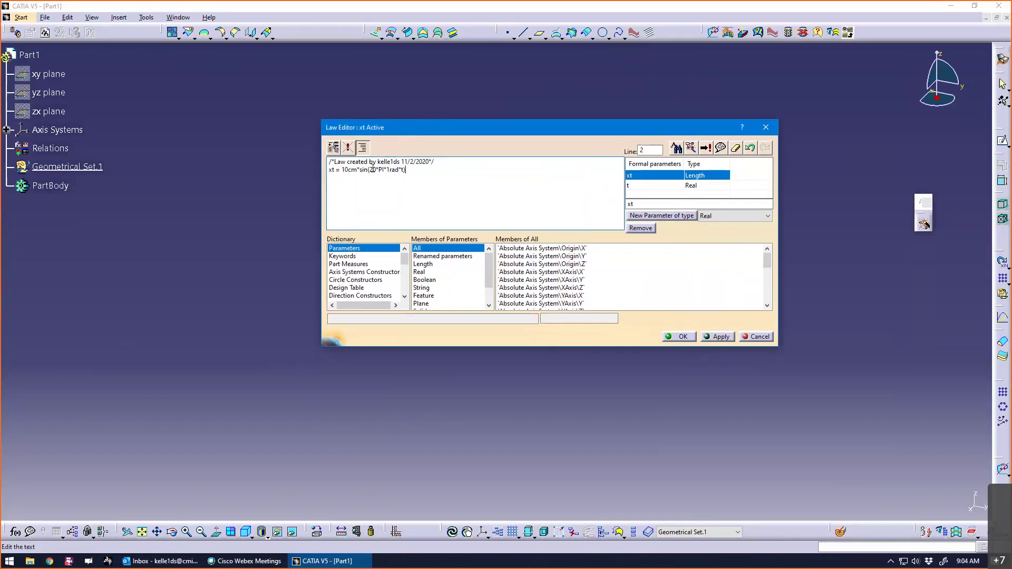
left_click_drag(369, 170, 404, 171)
left_click(361, 171)
left_click_drag(361, 170, 405, 173)
left_click(387, 171)
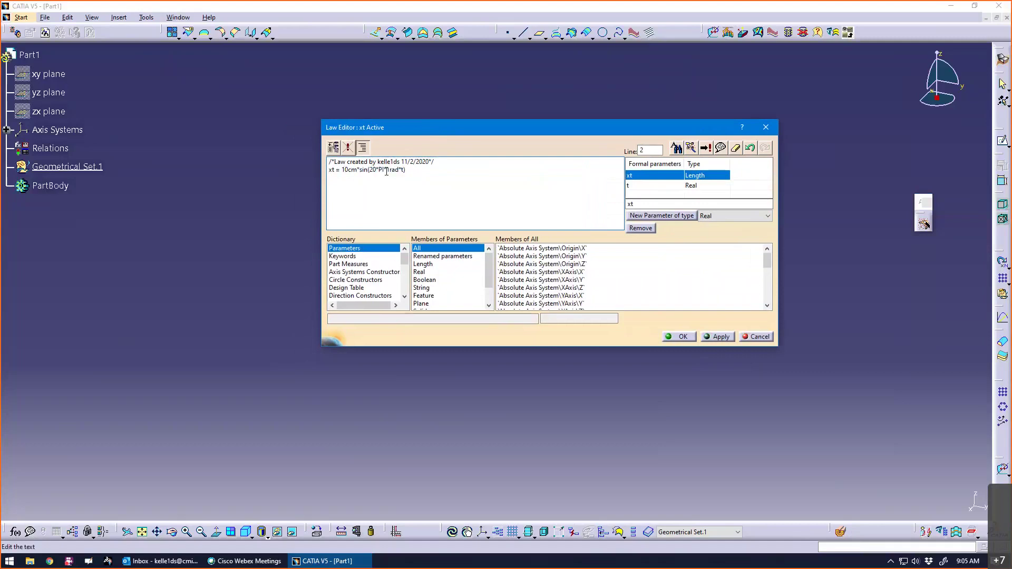
Step: Try applying the xt equation without the cm unit on the constant 10
left_click_drag(343, 170, 357, 172)
left_click(349, 171)
left_click_drag(349, 171, 358, 170)
key("Delete")
left_click_drag(343, 172, 395, 173)
left_click(718, 337)
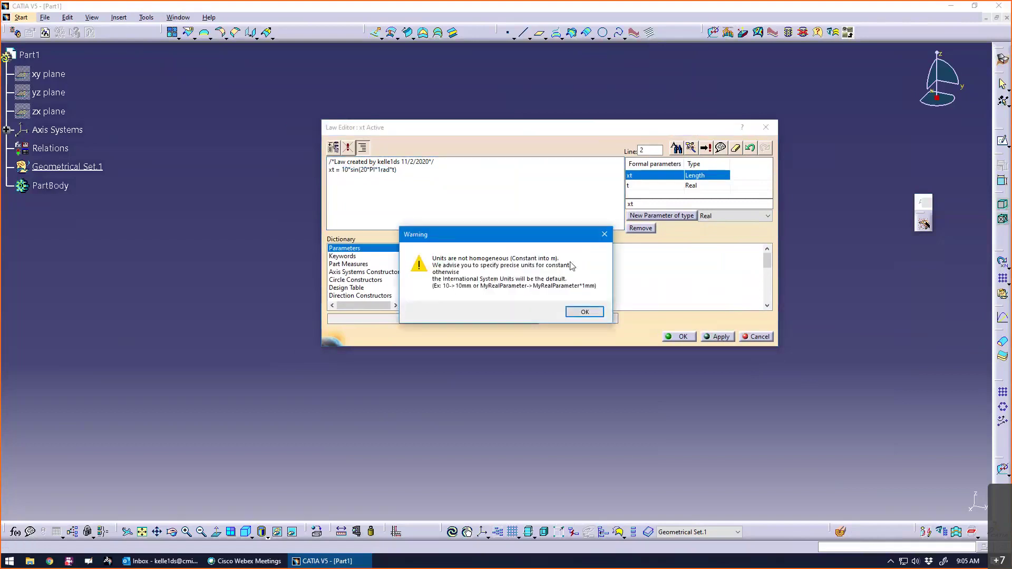
left_click_drag(545, 238, 466, 206)
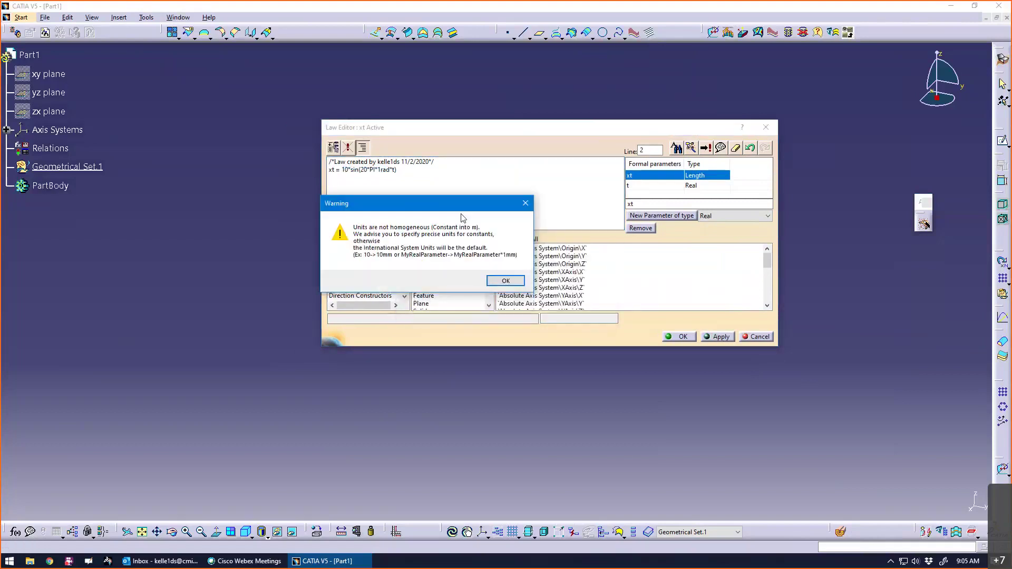
left_click(500, 283)
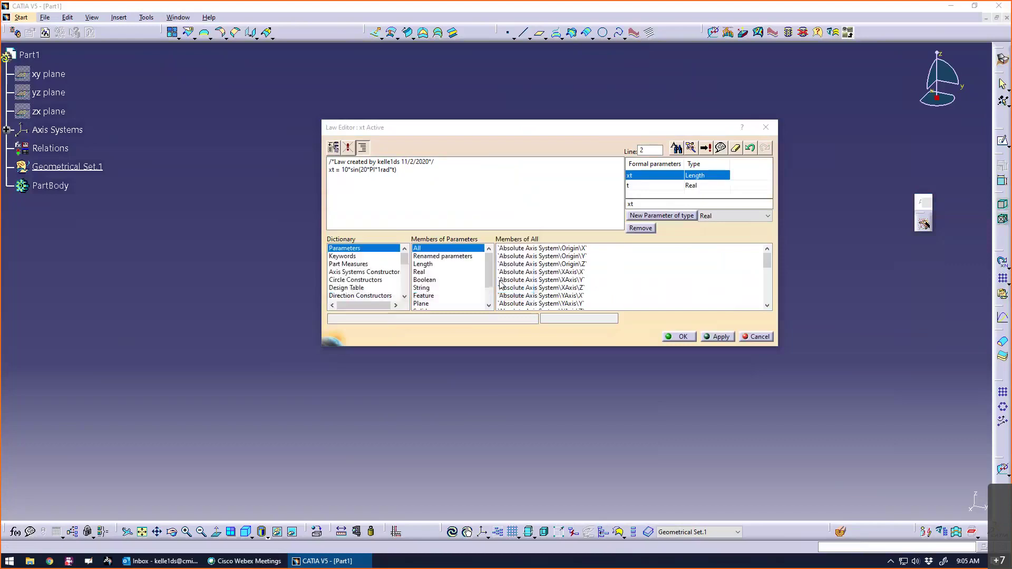
Step: Restore the cm unit after the constant 10 in the xt equation and accept the law
left_click_drag(348, 170, 424, 176)
left_click(387, 170)
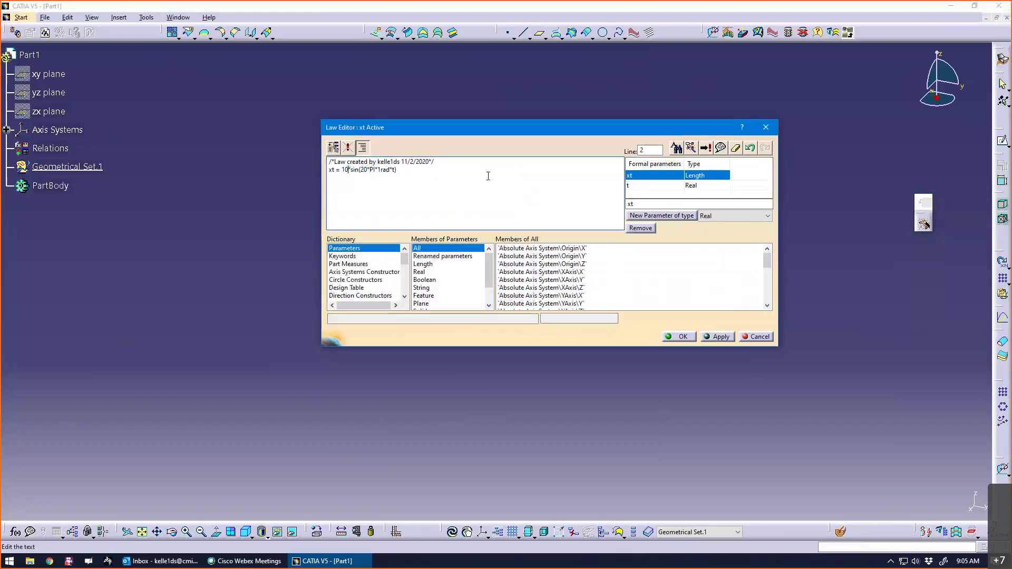
type("cm")
left_click(682, 337)
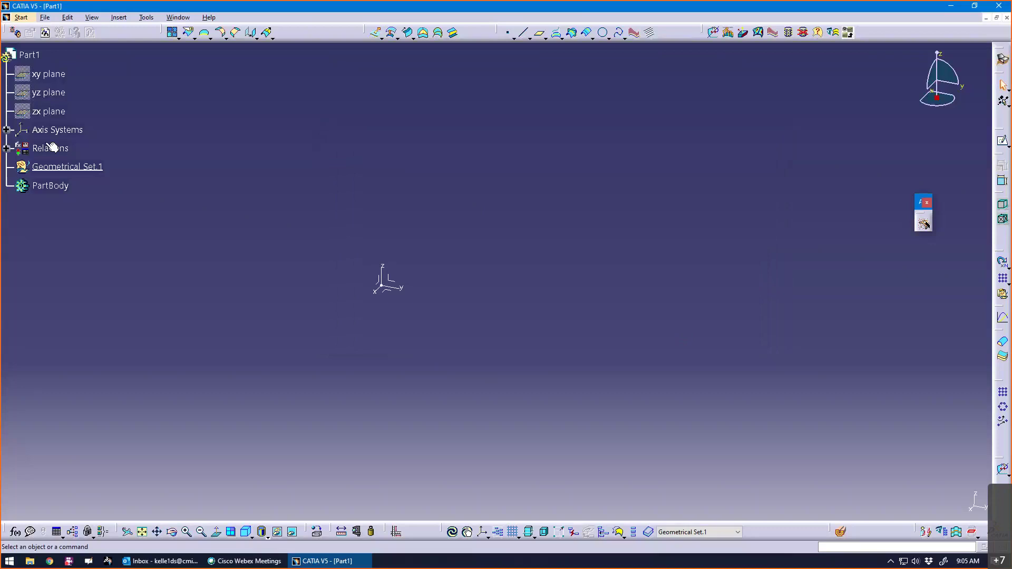
Step: Expand the Axis Systems and Relations branches of the specification tree to check the xt law
left_click(7, 129)
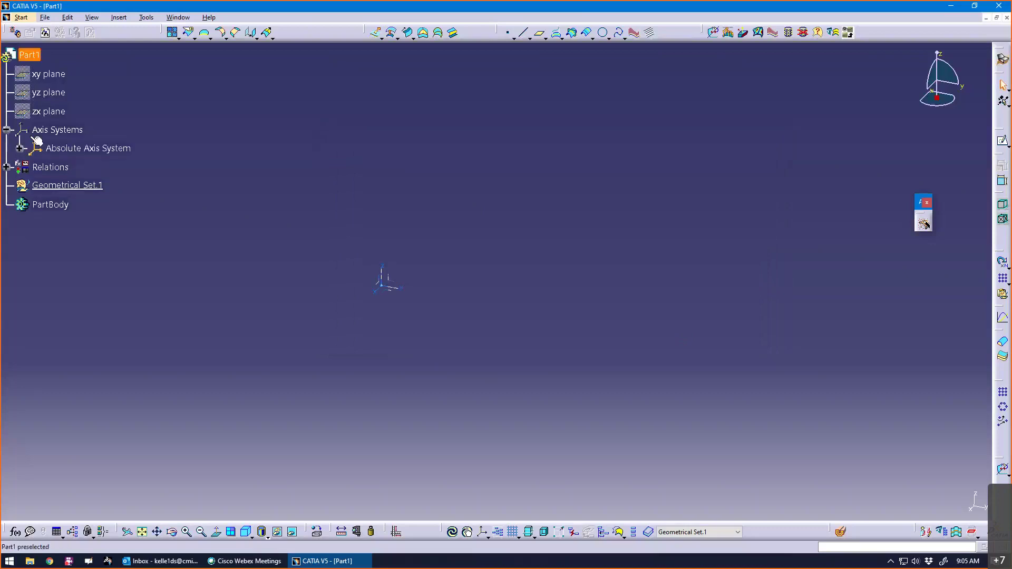
left_click(6, 167)
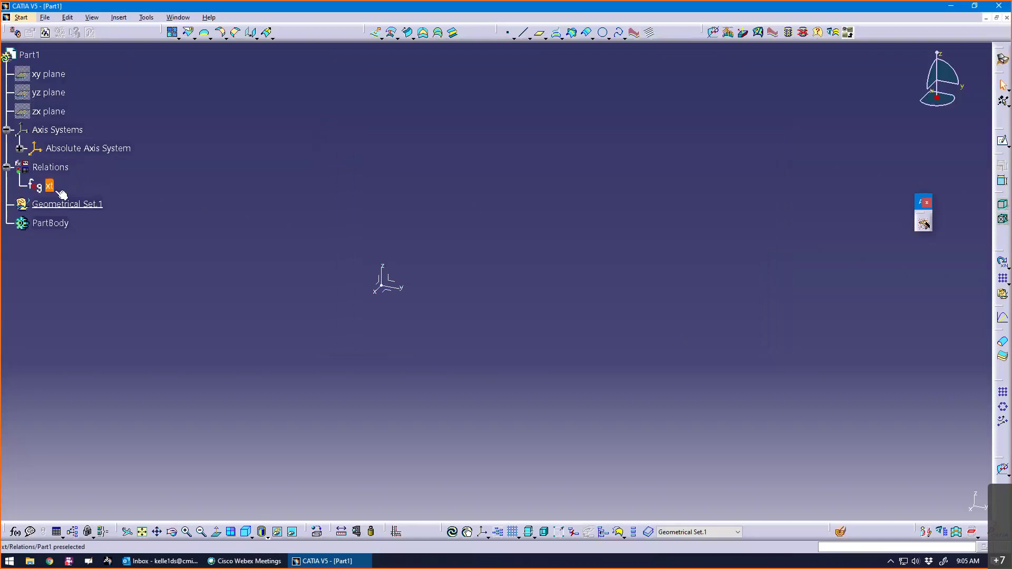
middle_click_drag(194, 189, 194, 188)
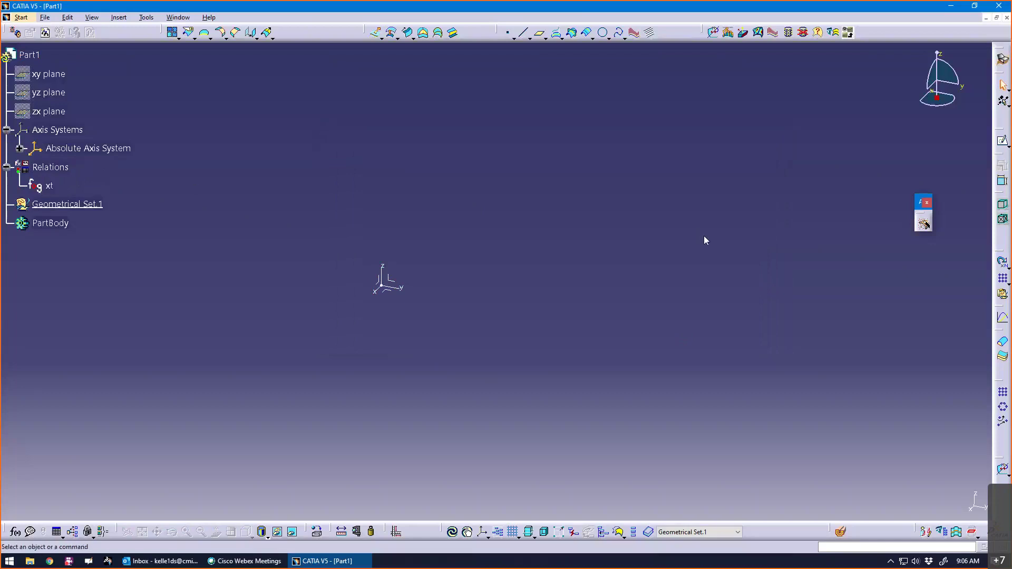
Step: Create a new law named yt under the part's relations
left_click(57, 532)
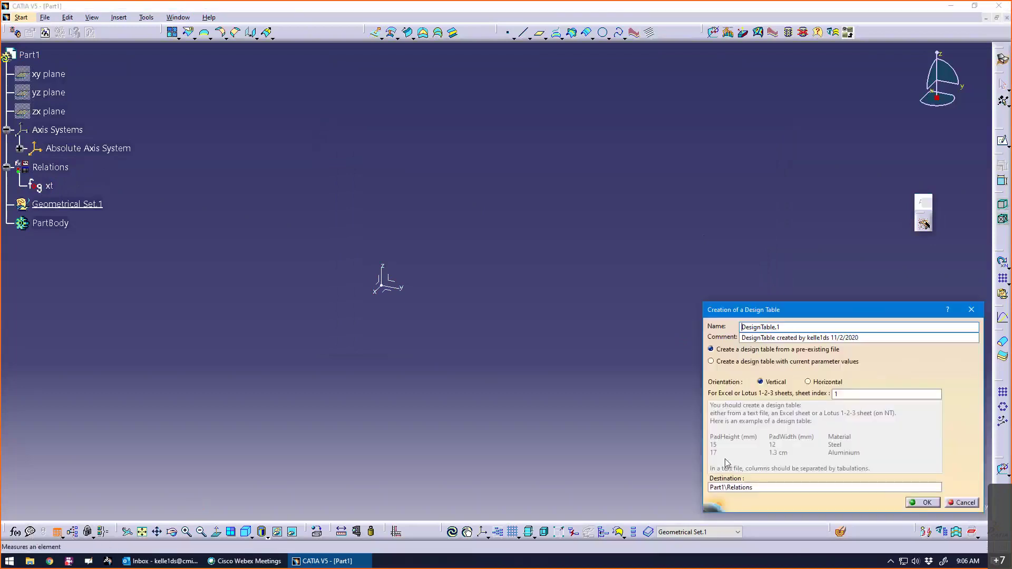
left_click(917, 503)
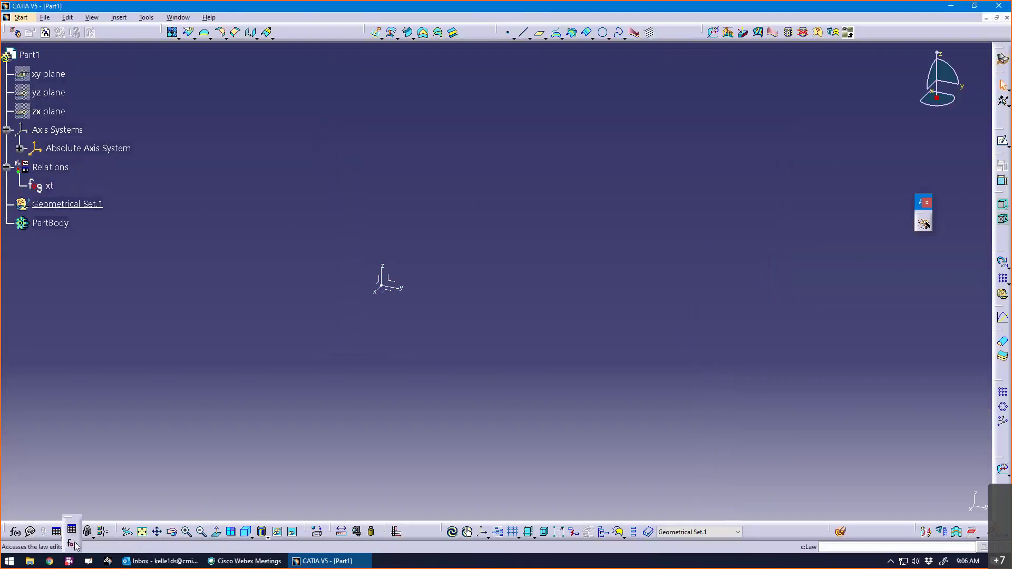
left_click(73, 543)
left_click_drag(748, 292, 614, 290)
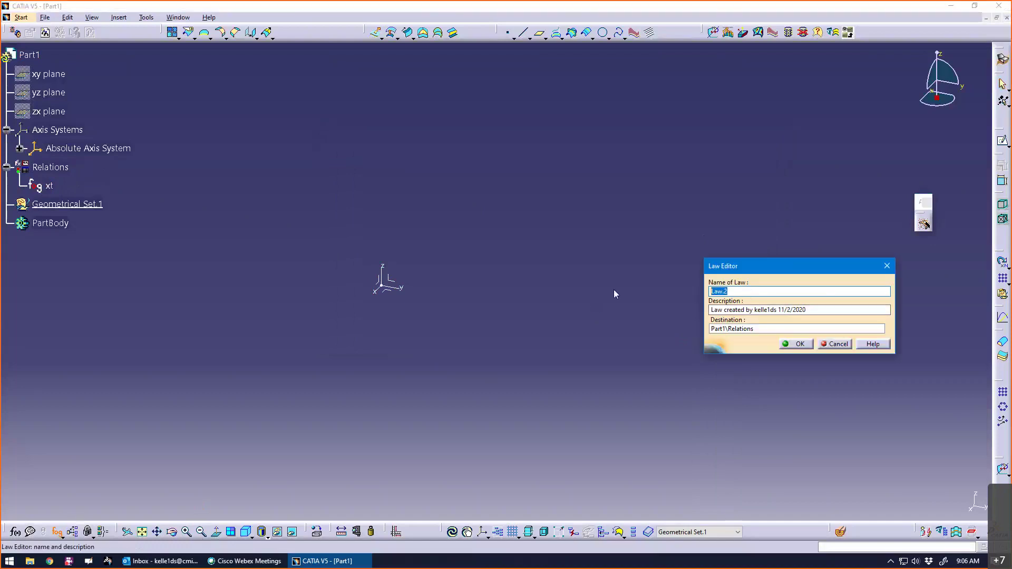
type("yt")
left_click(796, 344)
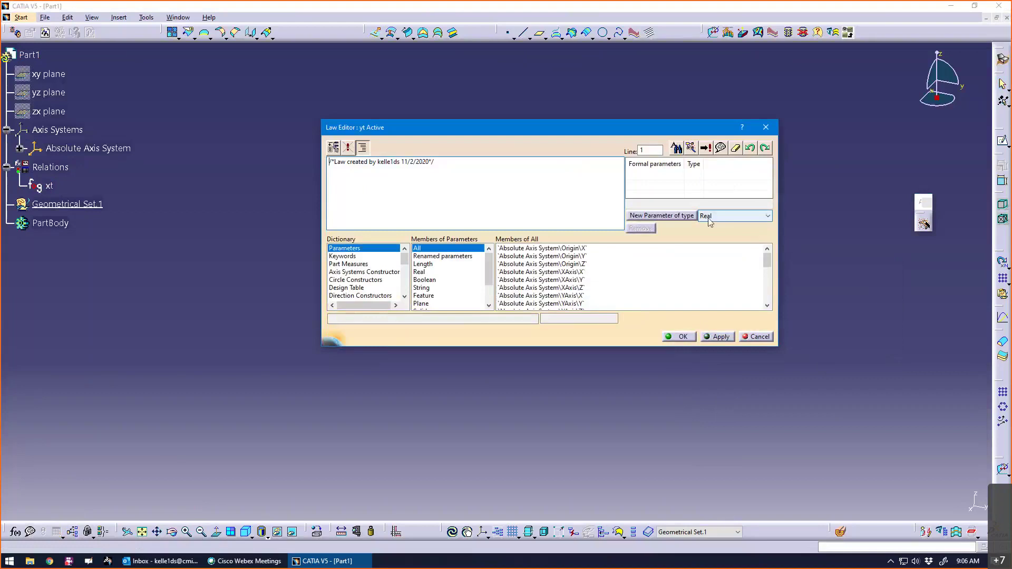
Step: Add two formal parameters to the yt law: t of type Real and yt of type Length
left_click(662, 216)
left_click(713, 217)
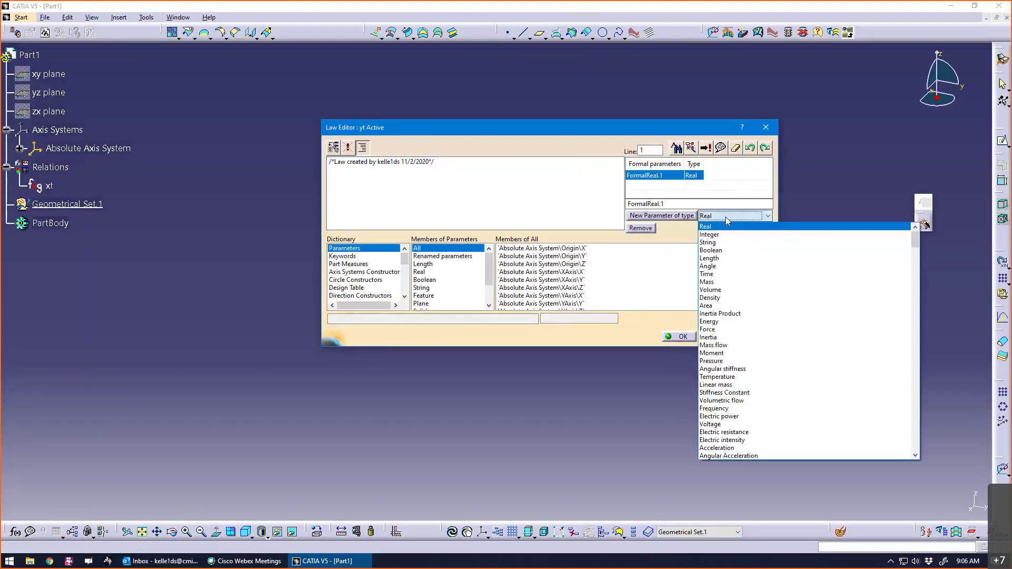
left_click(728, 253)
left_click_drag(672, 205, 609, 208)
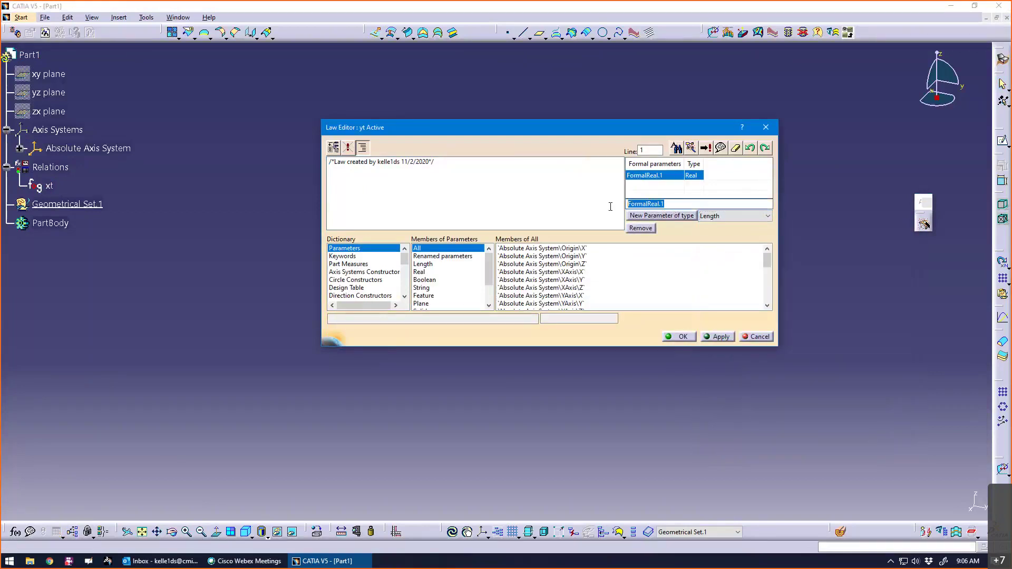
type("t")
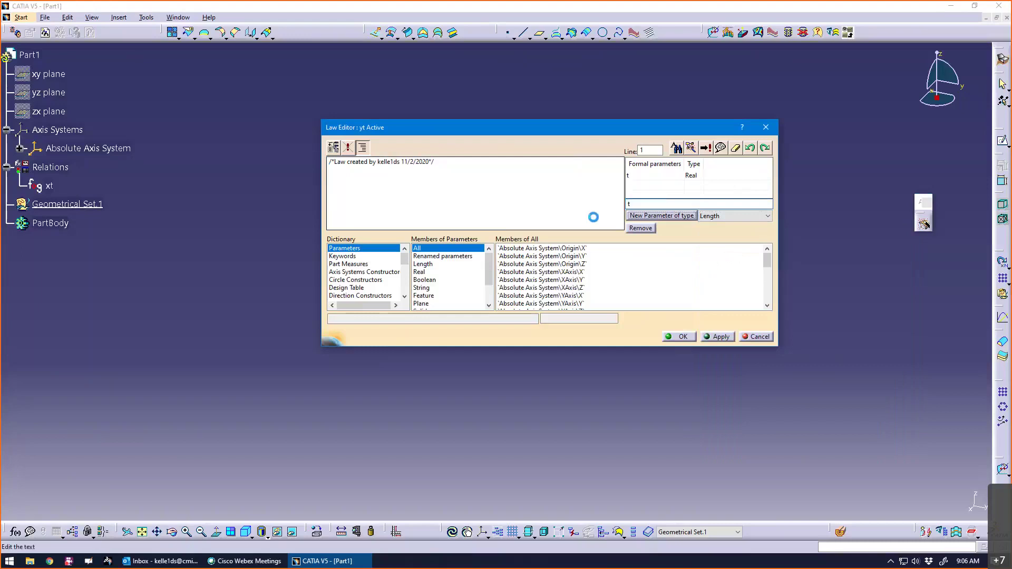
left_click(665, 217)
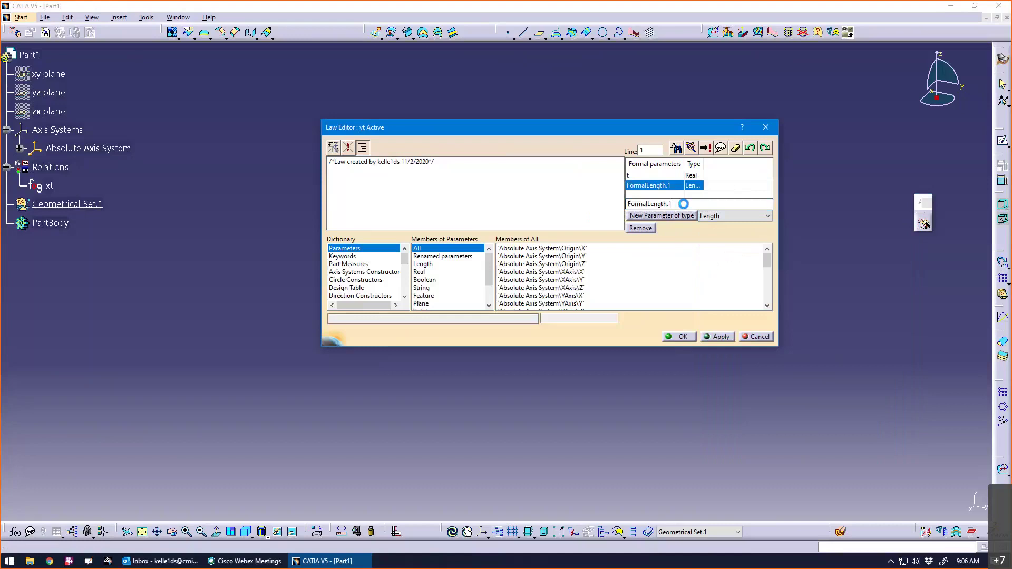
type("yt")
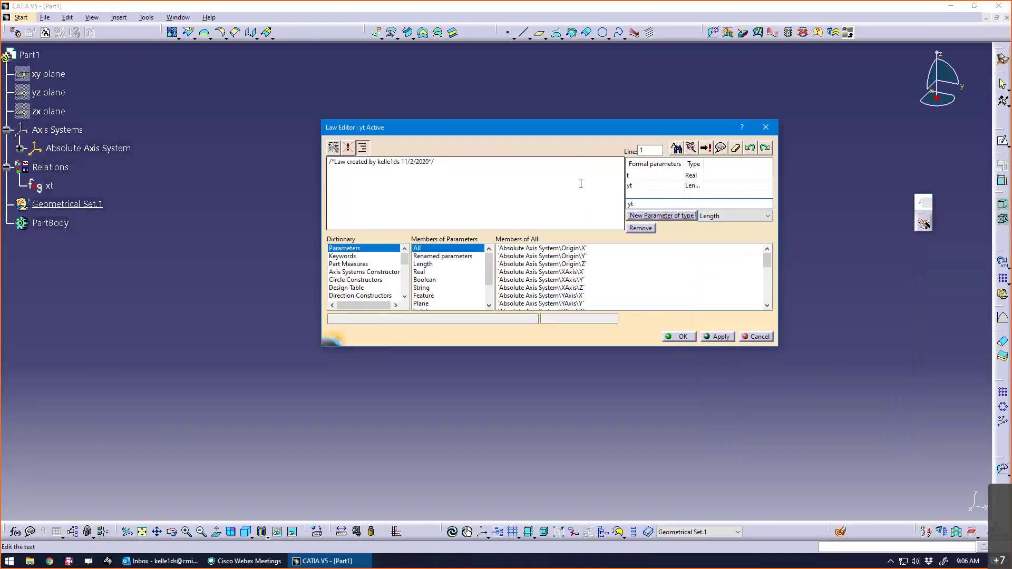
Step: Write yt = 5cm*cost(20*PI*1rad*t) below the comment line and try to apply it
left_click(491, 159)
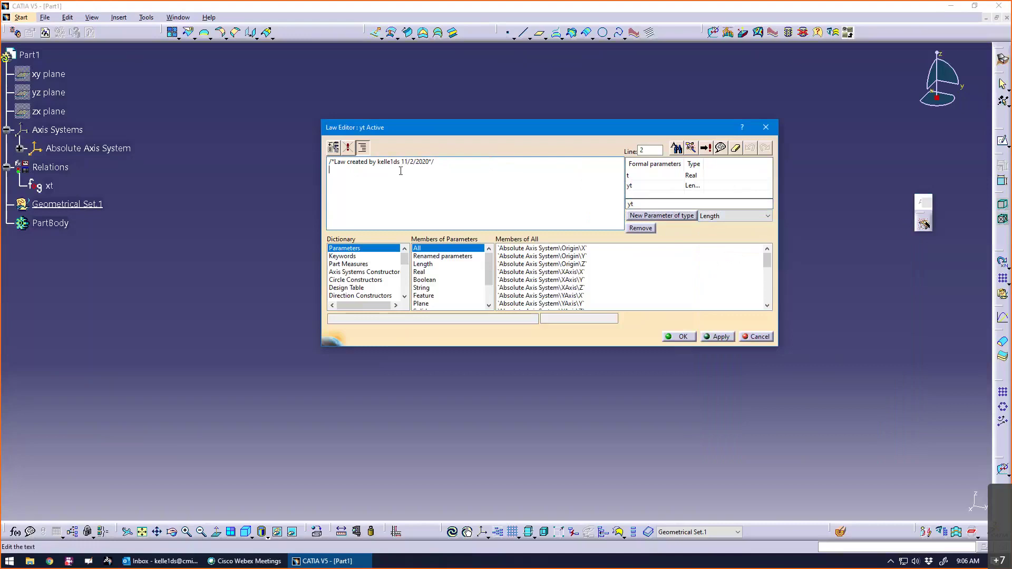
double_click(632, 186)
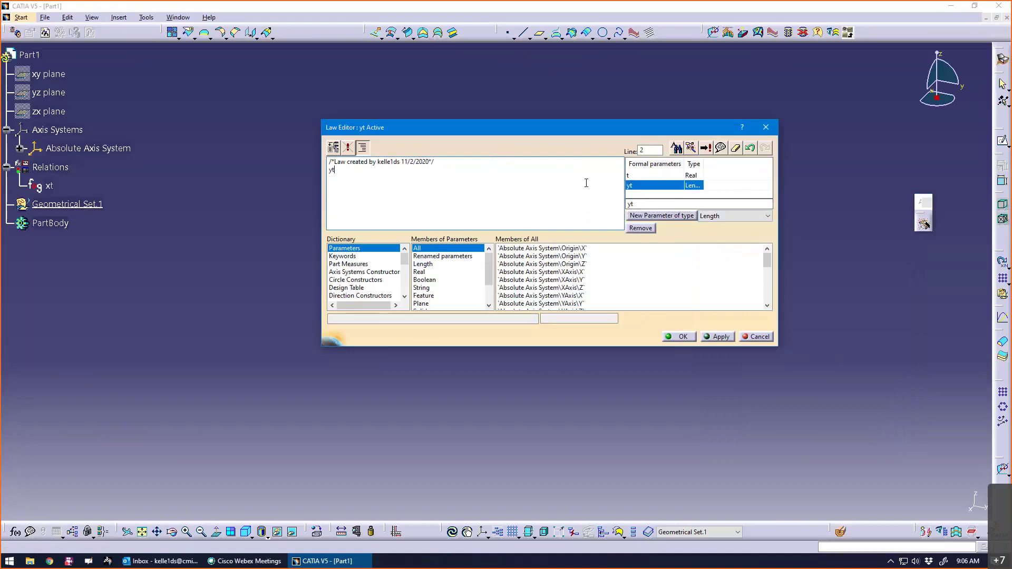
type("= 5cm*cost(20*PI*1rad*t)")
left_click(719, 336)
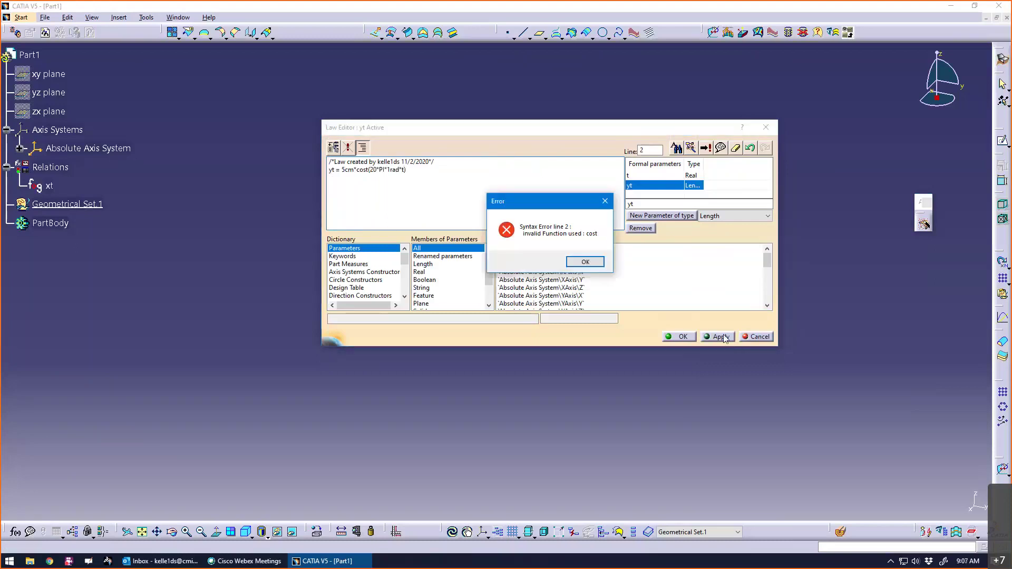
left_click(585, 262)
Step: Correct the function name to cos in the yt equation, apply it and accept the law
left_click(368, 170)
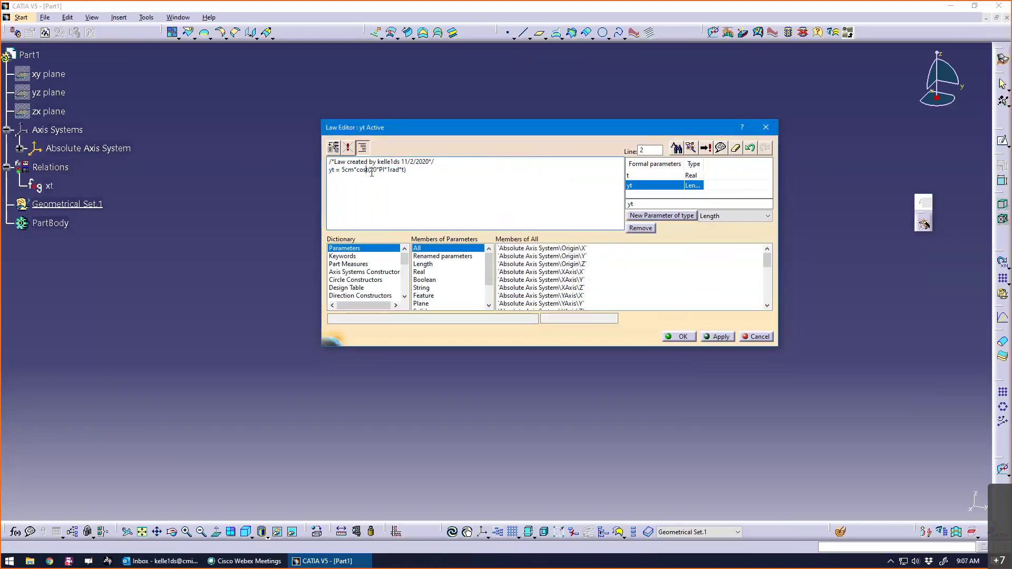
key("BackSpace")
left_click(723, 339)
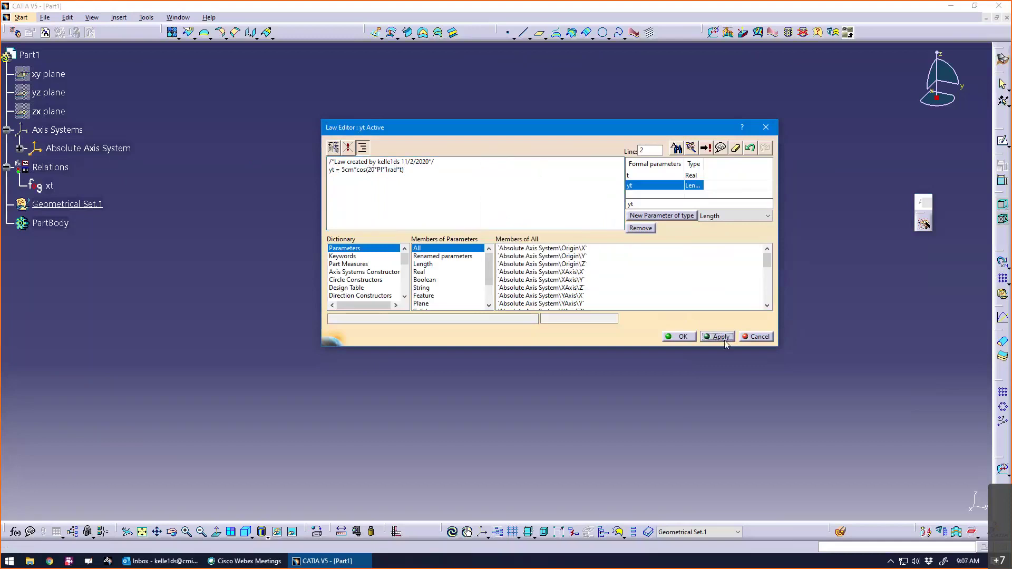
left_click(552, 194)
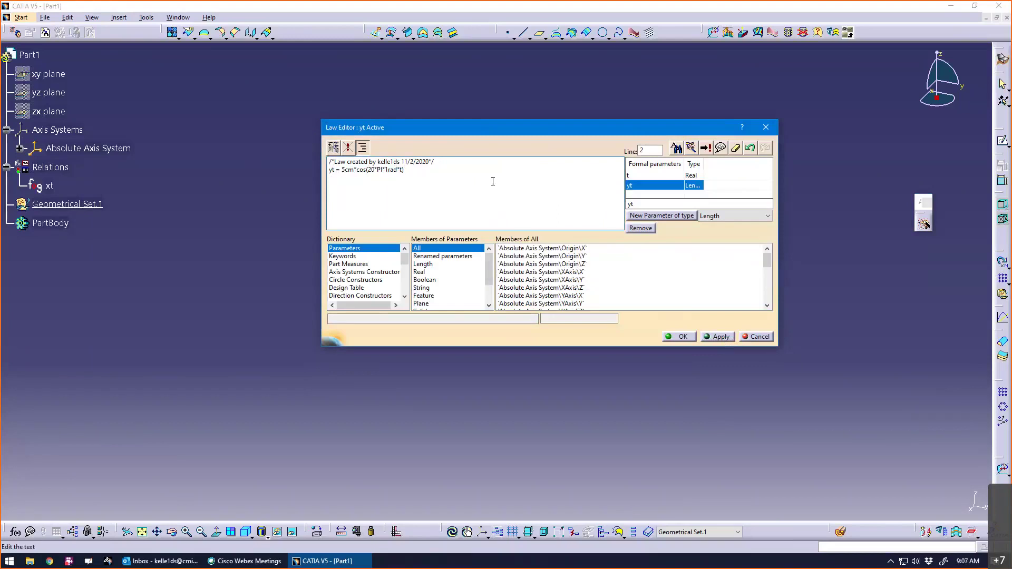
left_click(678, 336)
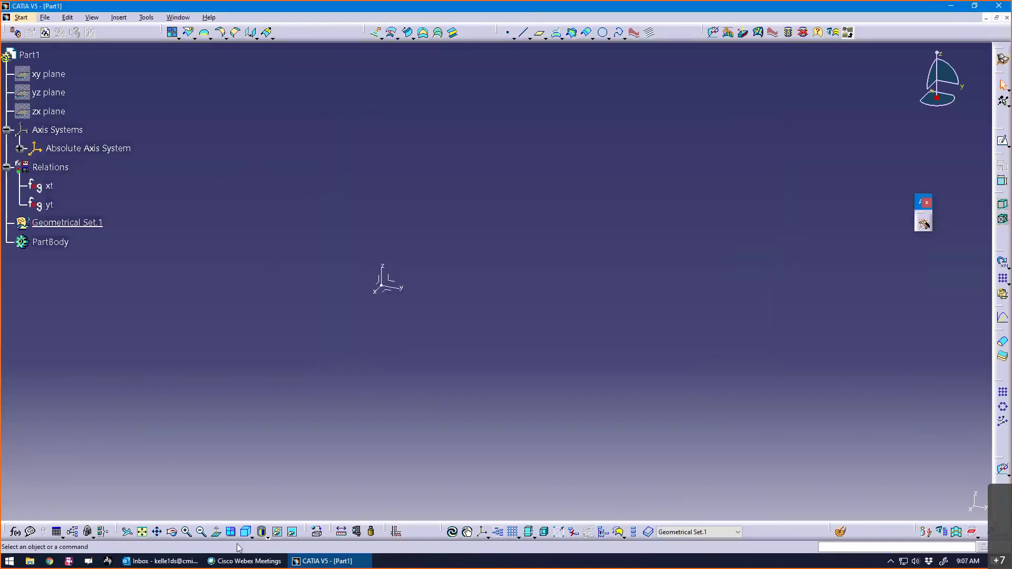
Step: Create a new law named zt under the part's relations
left_click(62, 538)
left_click(72, 544)
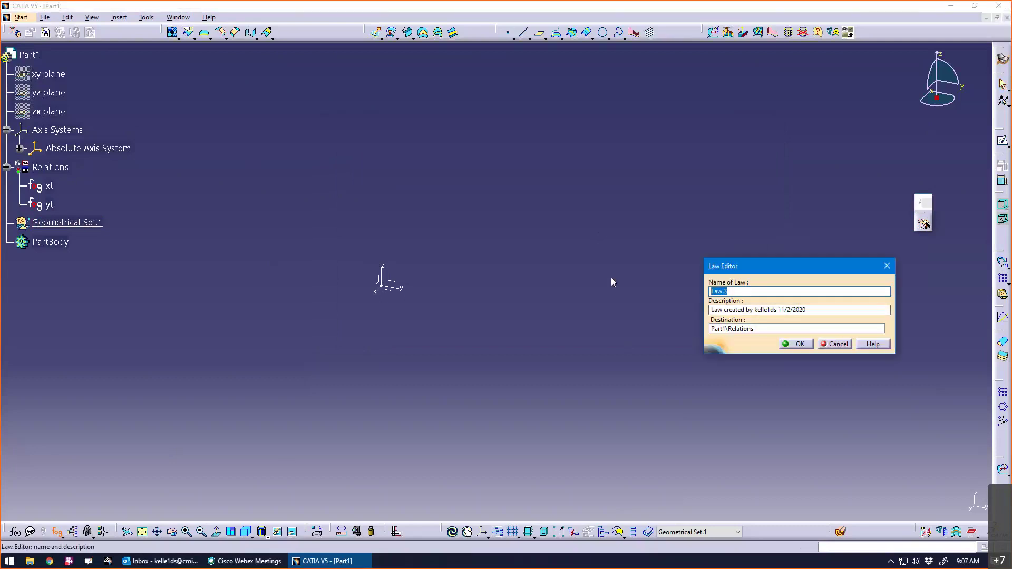
type("zt")
key("Return")
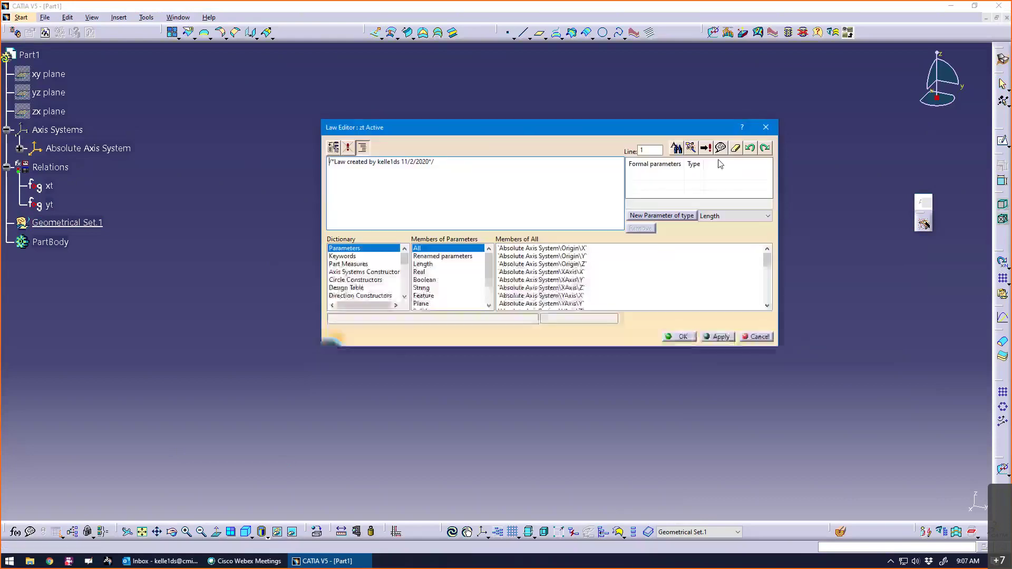
Step: Add two formal parameters to the zt law: zt of type Length and t of type Real
left_click(686, 216)
type("zt")
key("Return")
left_click(764, 216)
scroll(772, 273, "up", 2)
left_click(746, 227)
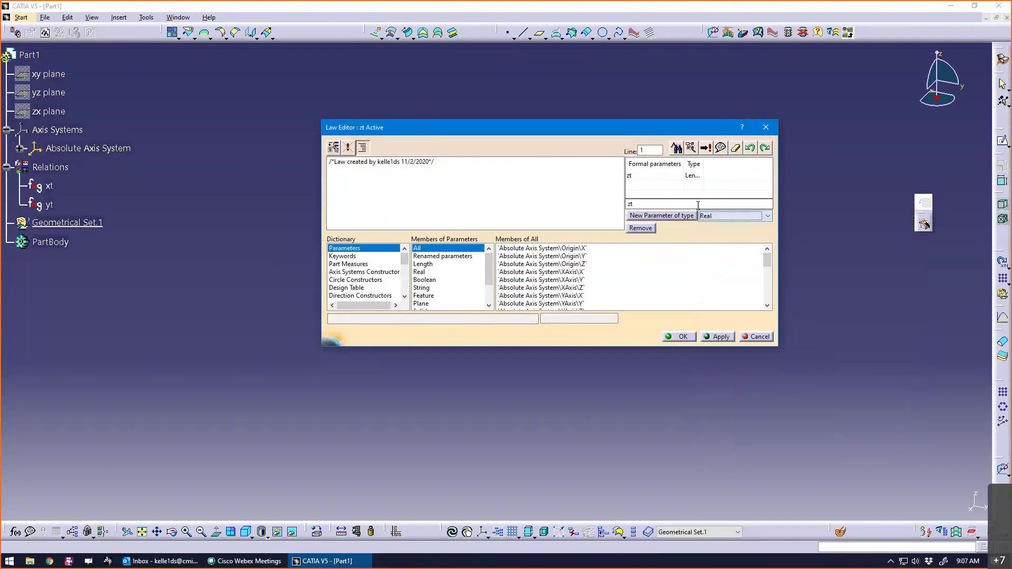
left_click(662, 216)
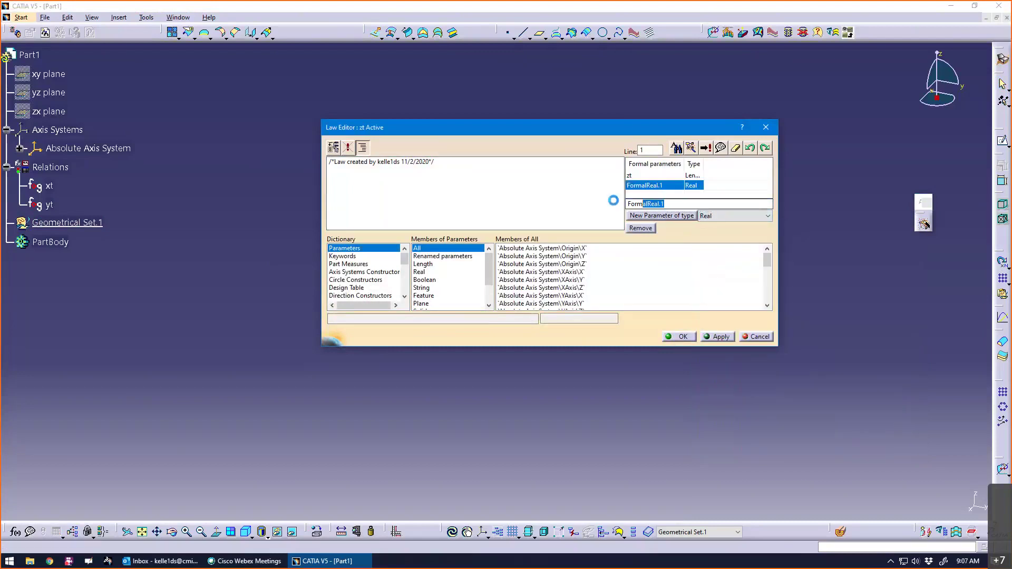
type("t")
key("Return")
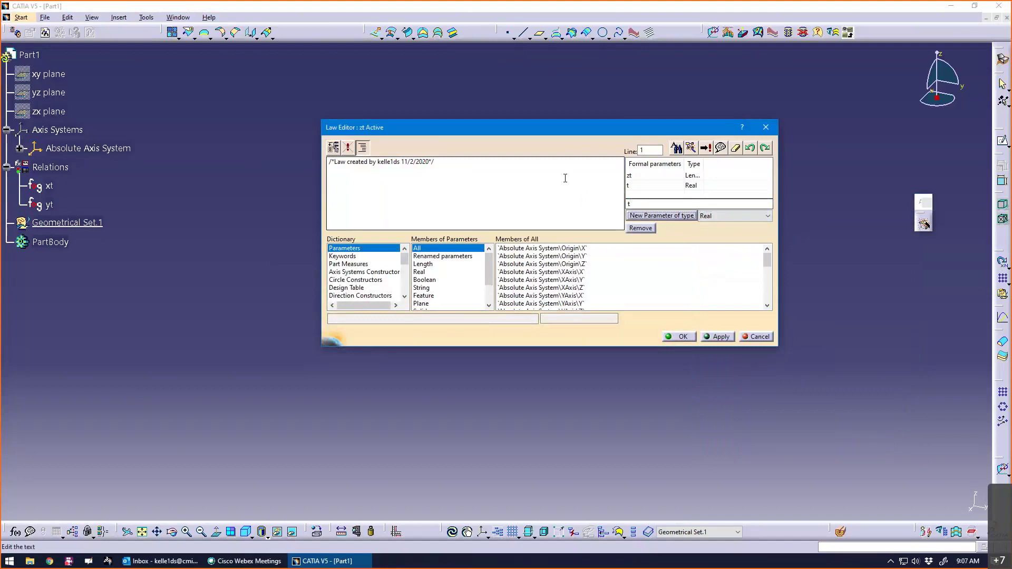
Step: Write the equation zt = t*1.5cm below the comment line, apply it and accept the law
left_click(518, 163)
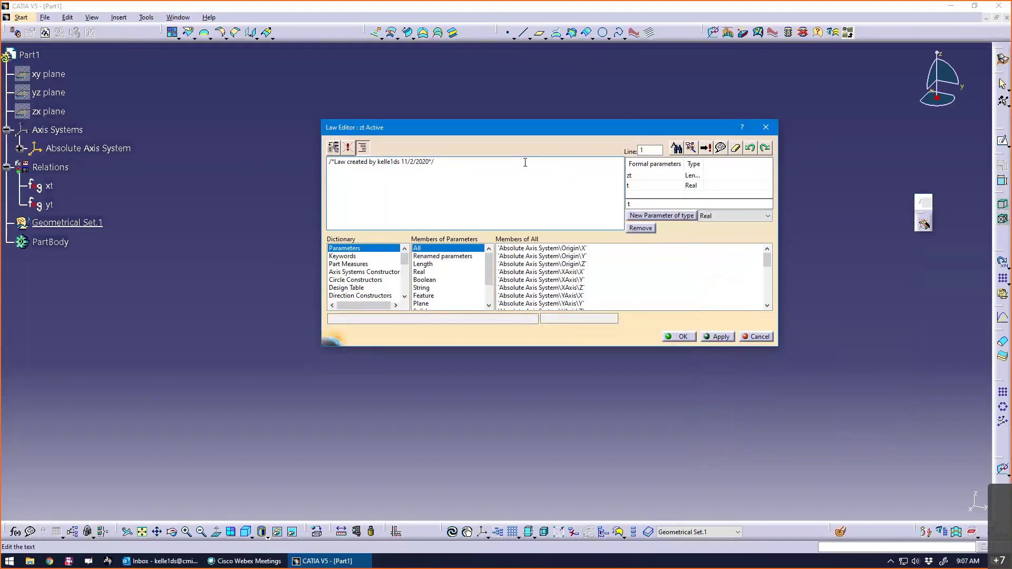
double_click(638, 177)
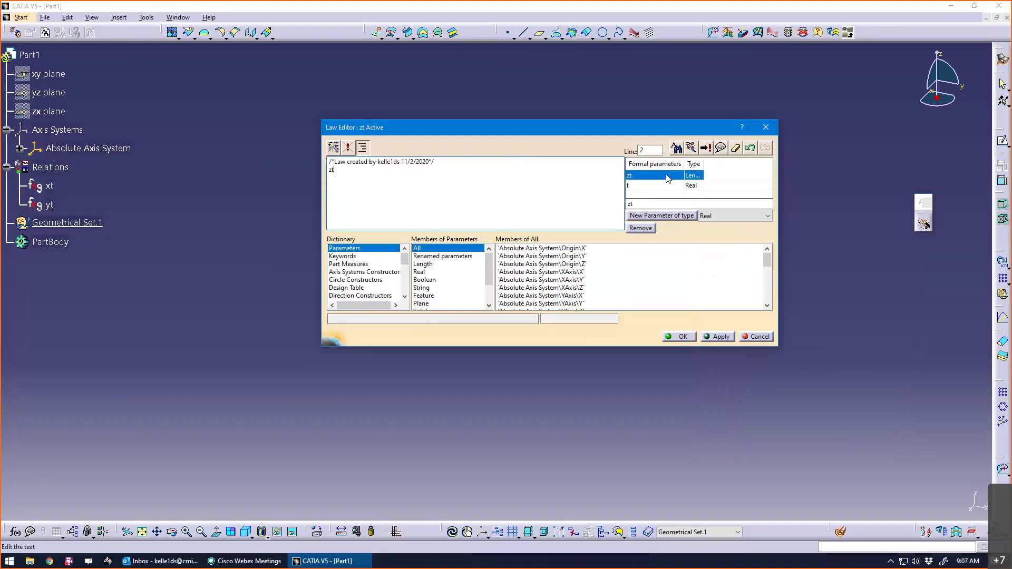
left_click_drag(705, 165, 723, 165)
type("t*1.5cm")
left_click(726, 338)
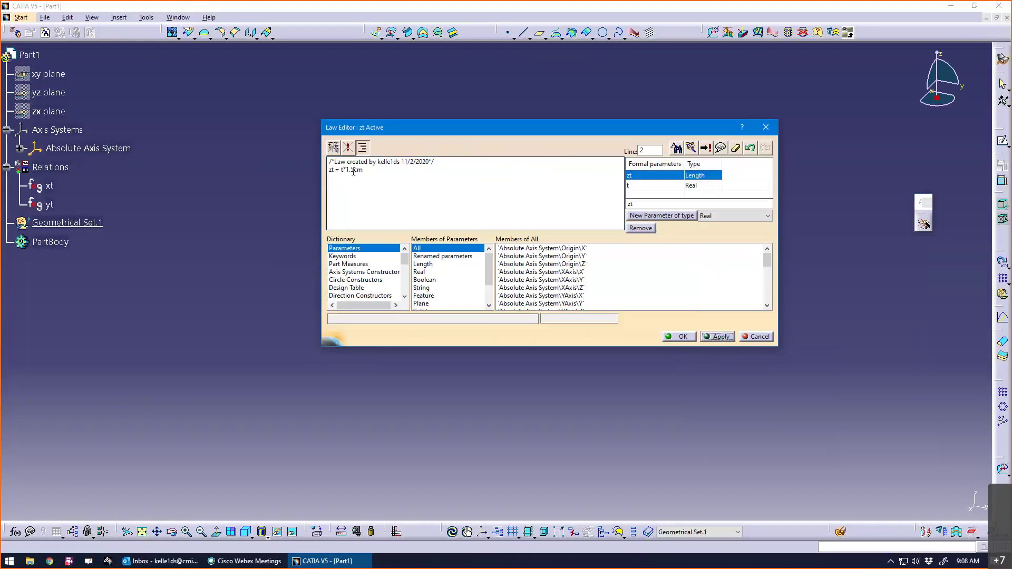
left_click(679, 336)
Step: Reopen the zt law to review its equation, and close it without changes
middle_click_drag(467, 230, 468, 278)
double_click(49, 223)
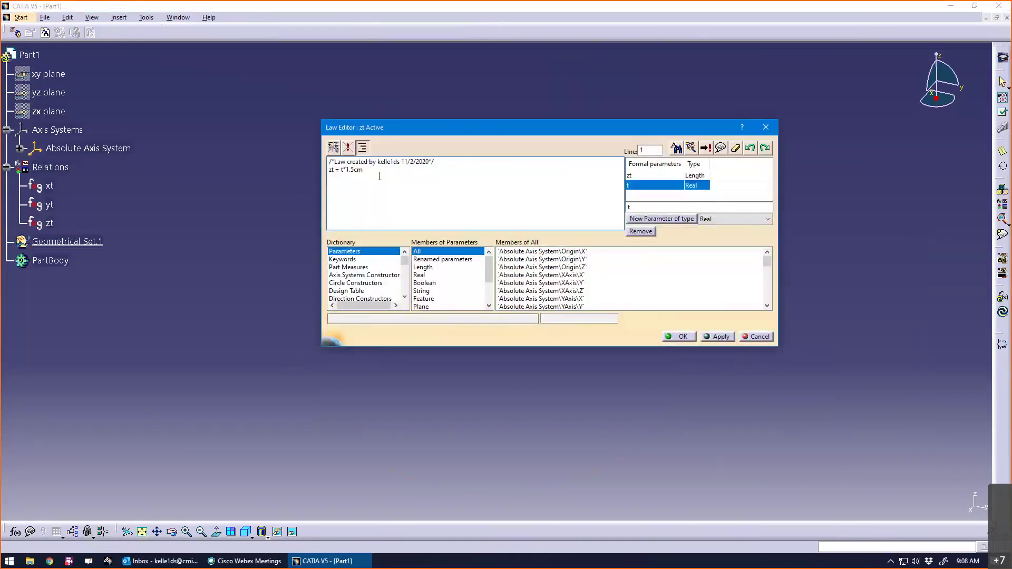
left_click(342, 172)
left_click(682, 335)
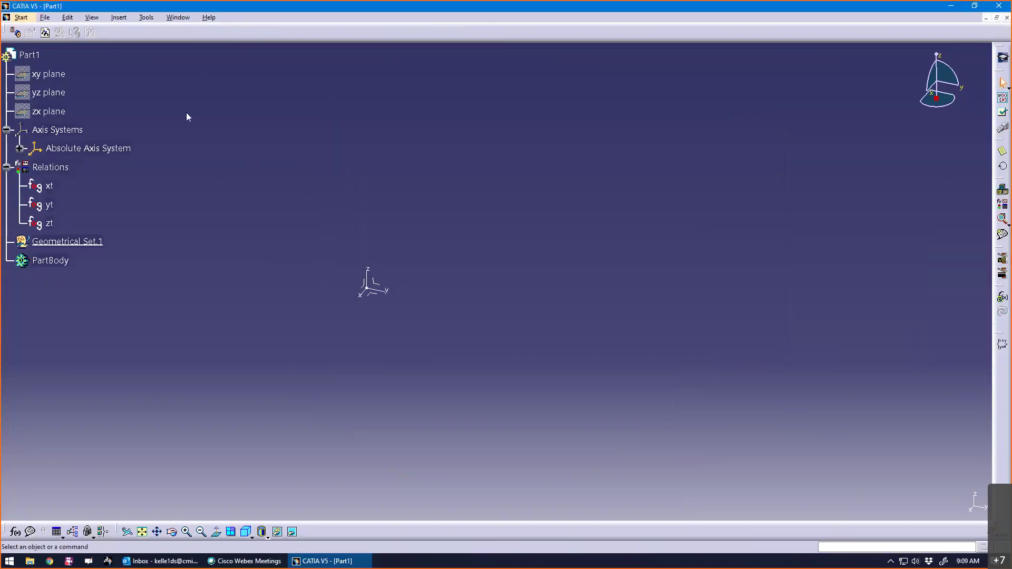
Step: Make Part1 active again to return to the wireframe and surface design tools
double_click(30, 55)
left_click(552, 240)
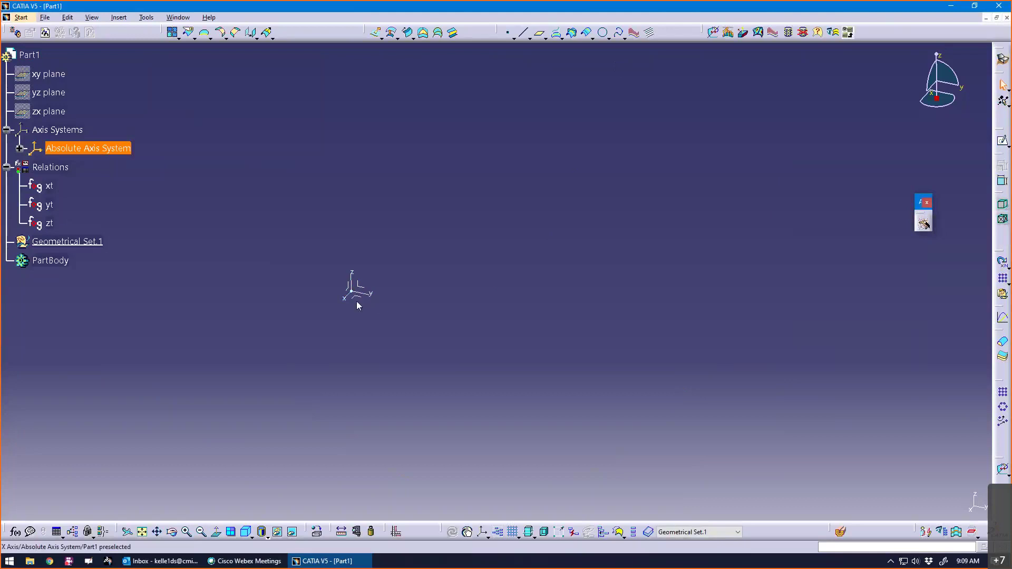
middle_click_drag(420, 247, 446, 241)
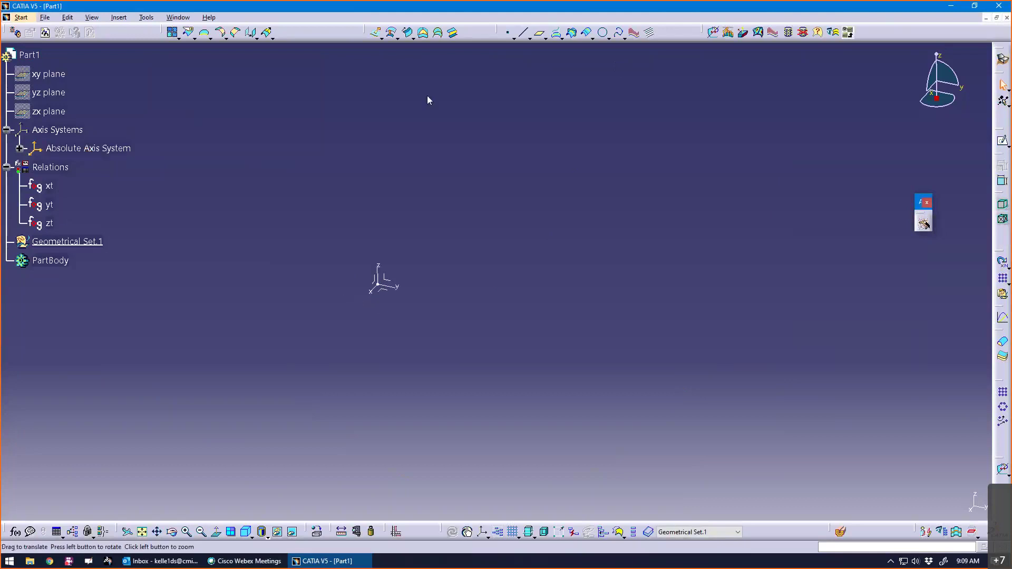
Step: Create a curve from equations using the xt law for X, yt for Y and zt for Z
left_click(625, 37)
left_click(635, 144)
left_click_drag(890, 451, 608, 138)
left_click(693, 223)
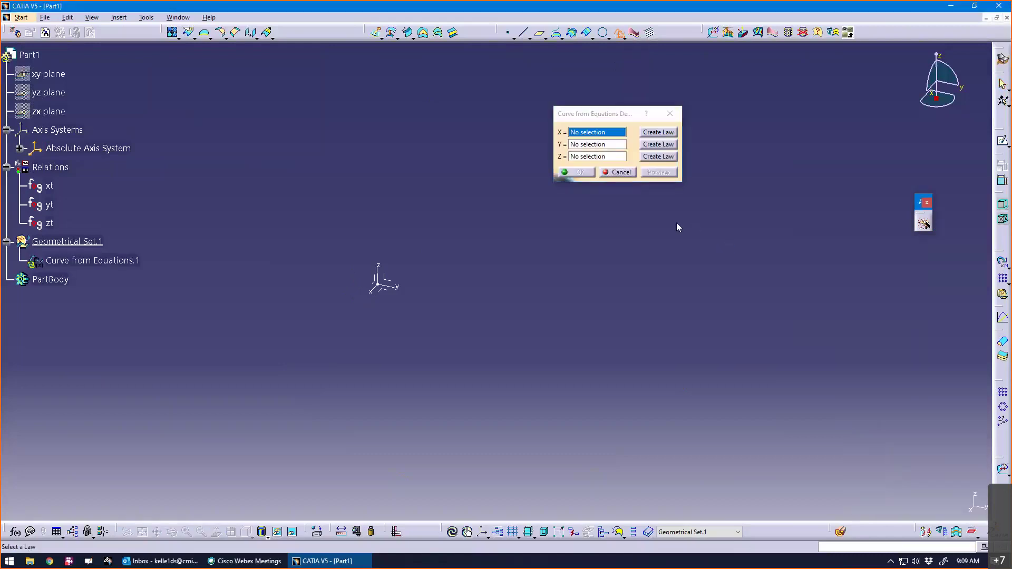
left_click(594, 133)
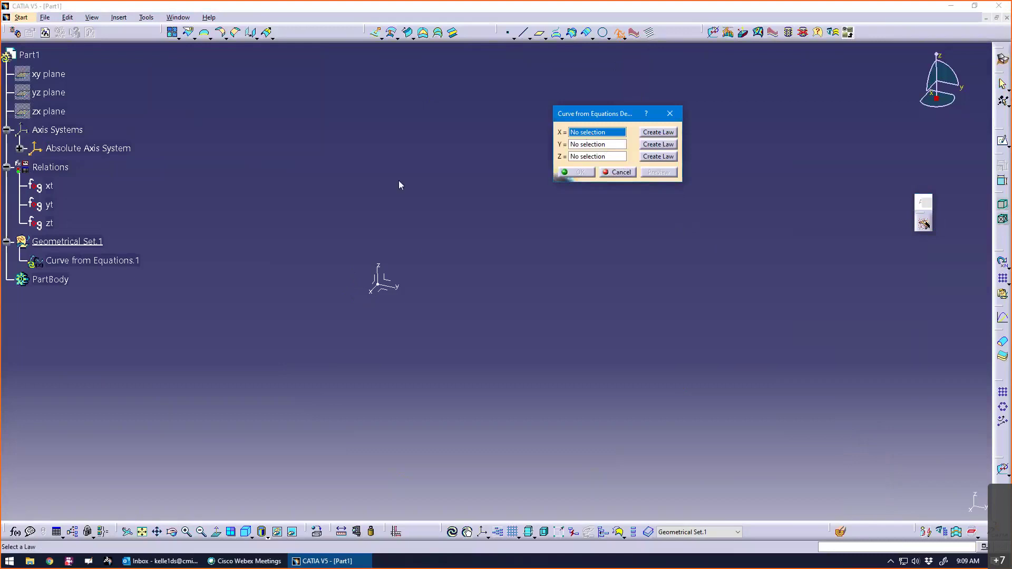
left_click(49, 186)
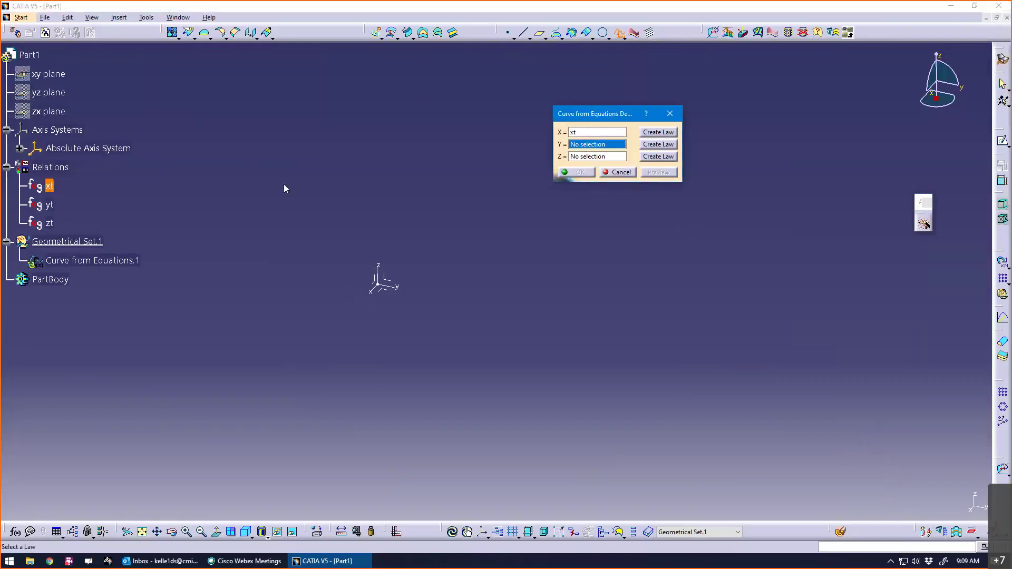
left_click(50, 206)
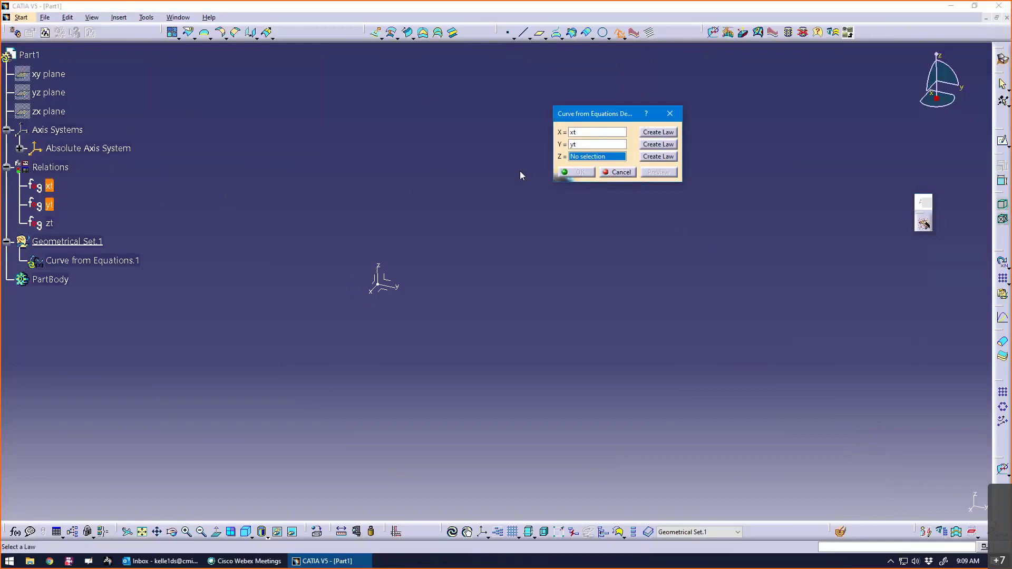
left_click(49, 223)
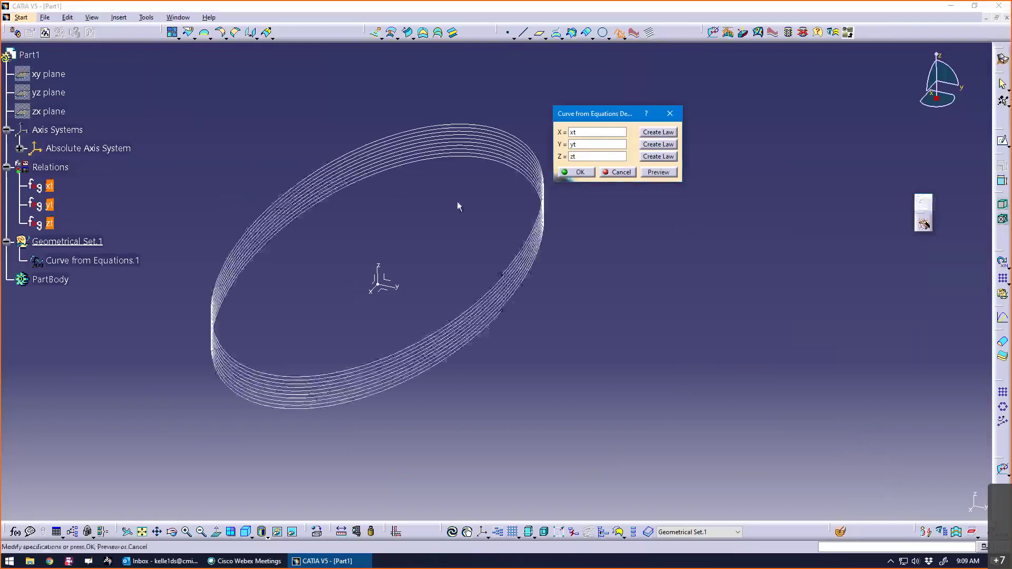
left_click(576, 172)
Step: Measure the coordinates of the curve's lower and upper end points, keeping the measures
middle_click_drag(436, 406, 648, 384)
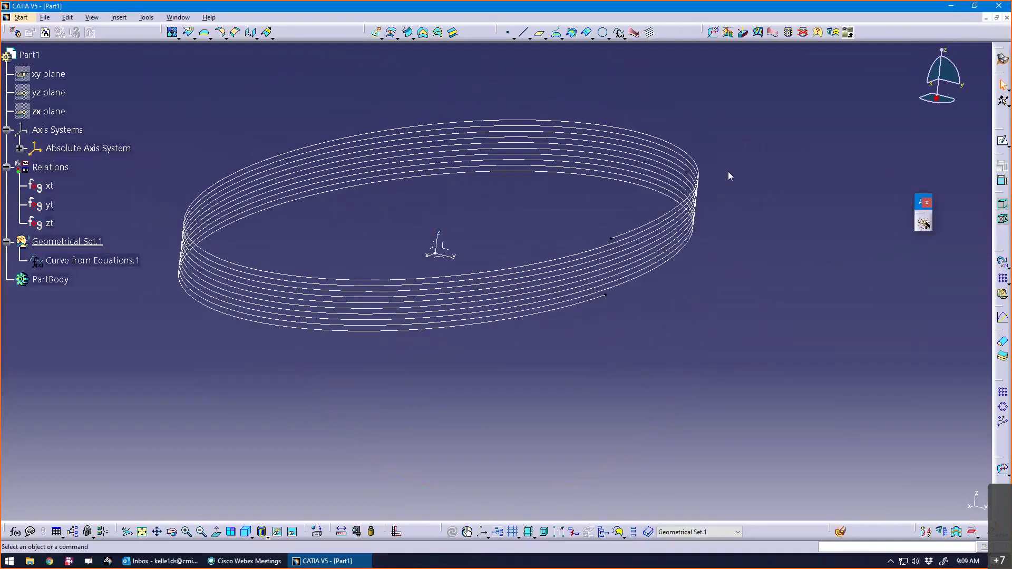
middle_click_drag(182, 235, 443, 305)
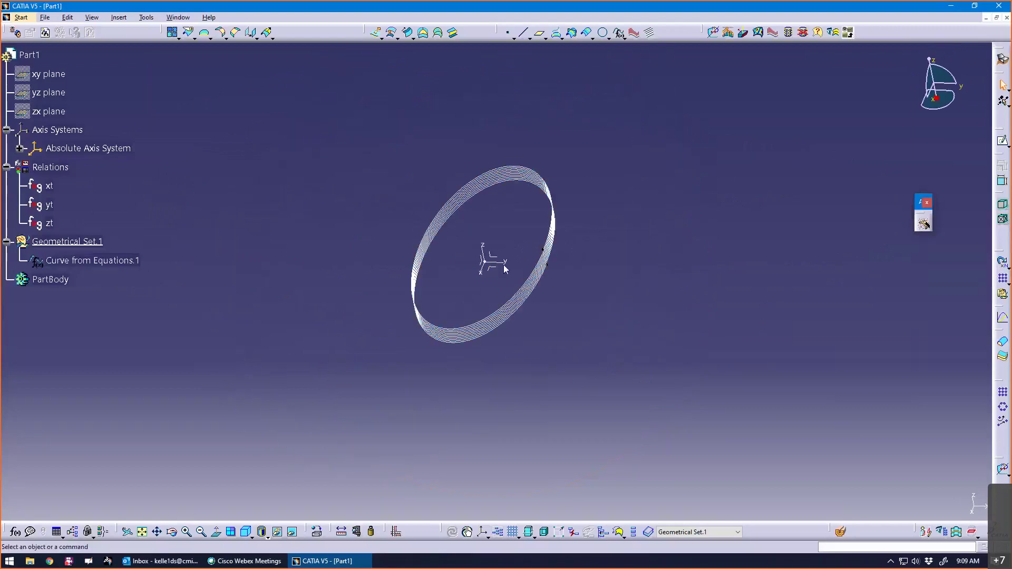
middle_click_drag(454, 413, 539, 395)
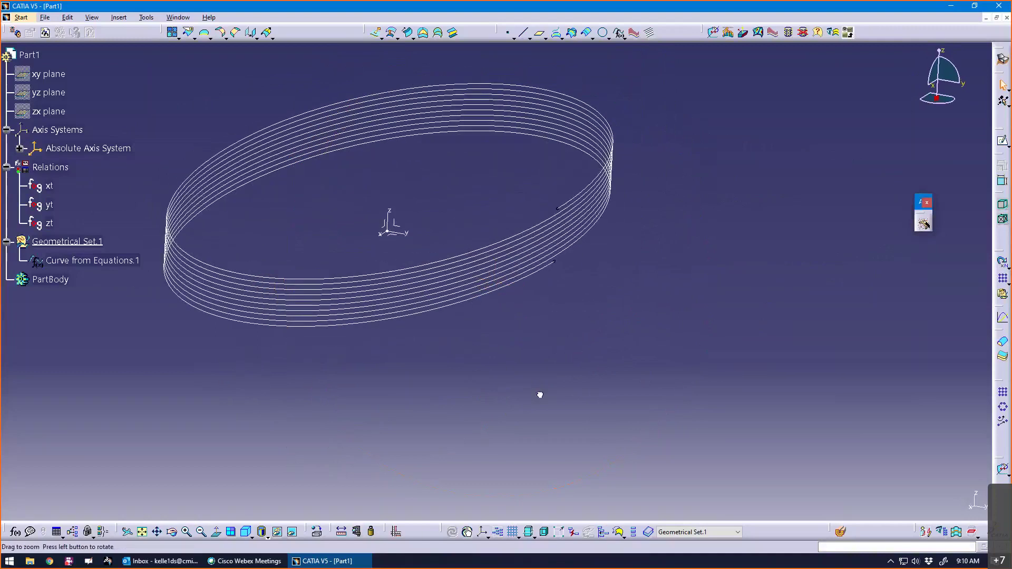
left_click(360, 534)
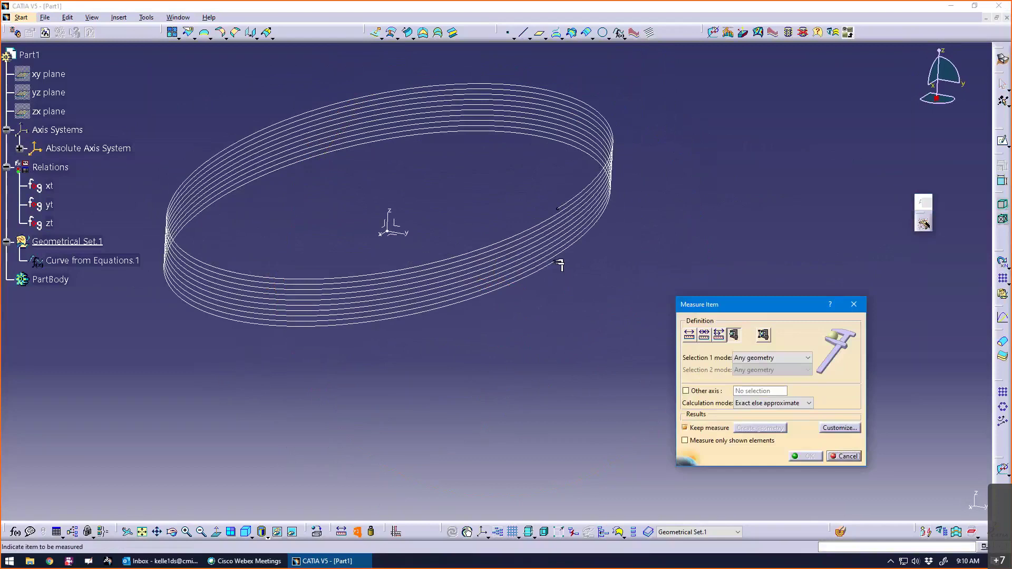
left_click(844, 457)
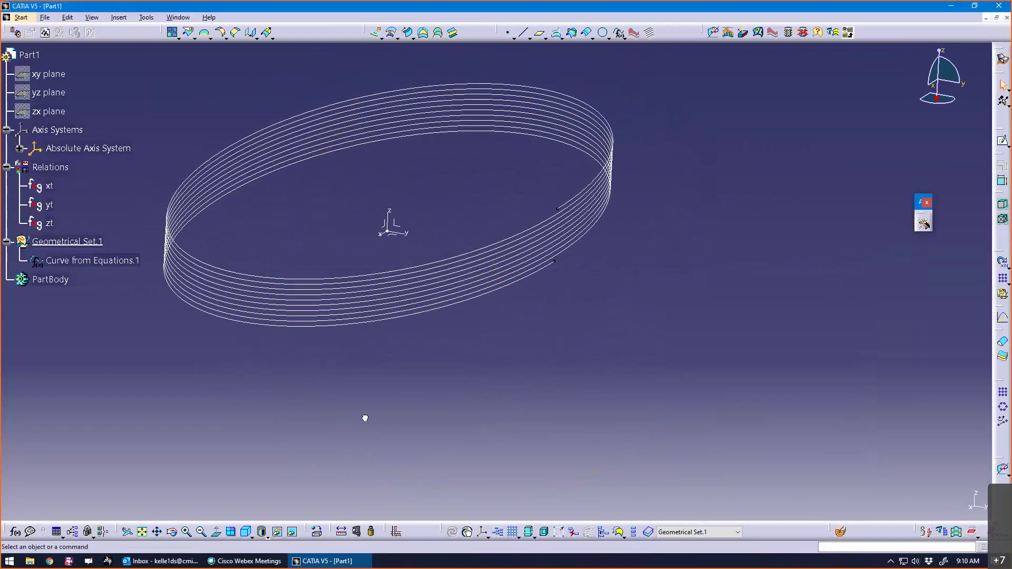
left_click(357, 531)
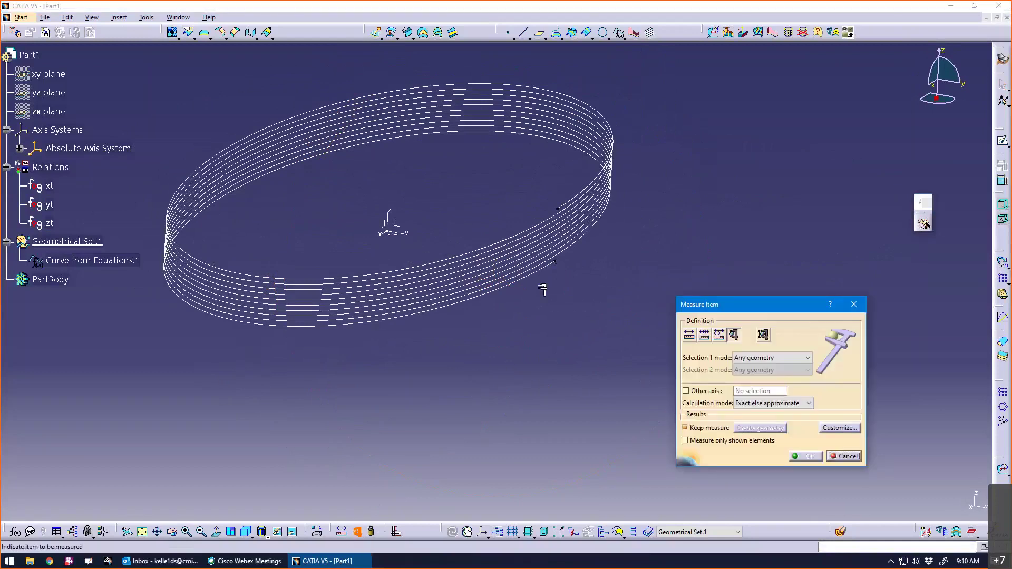
left_click(555, 260)
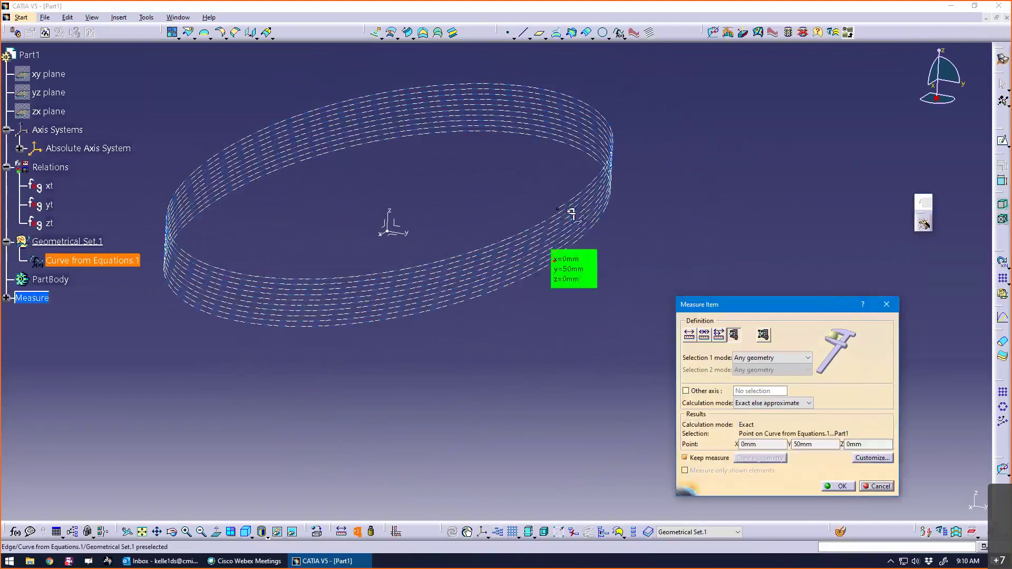
left_click(557, 208)
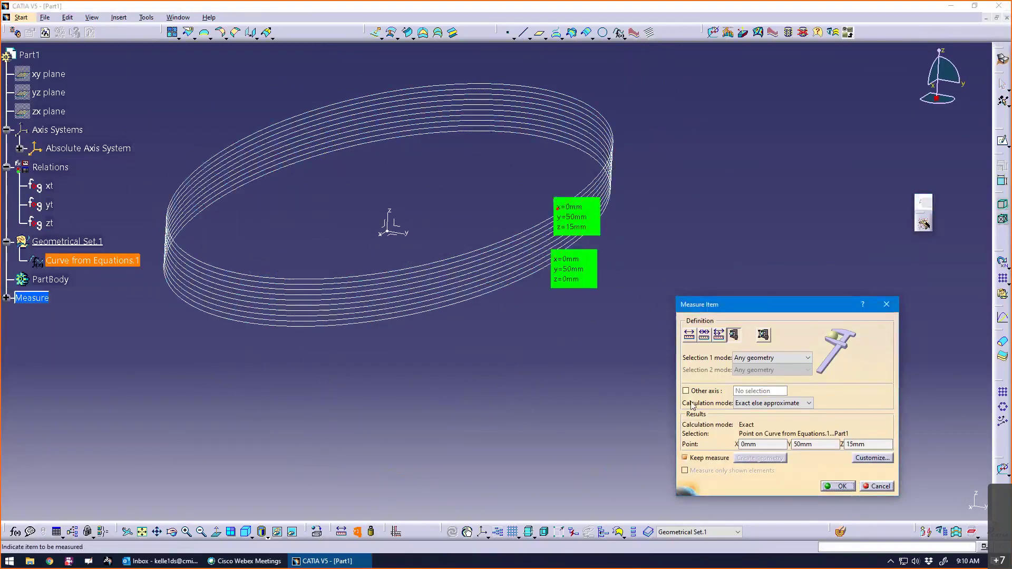
left_click(688, 335)
mouse_move(571, 316)
middle_mouse_down()
mouse_move(499, 360)
mouse_move(505, 347)
middle_mouse_up()
left_click(876, 293)
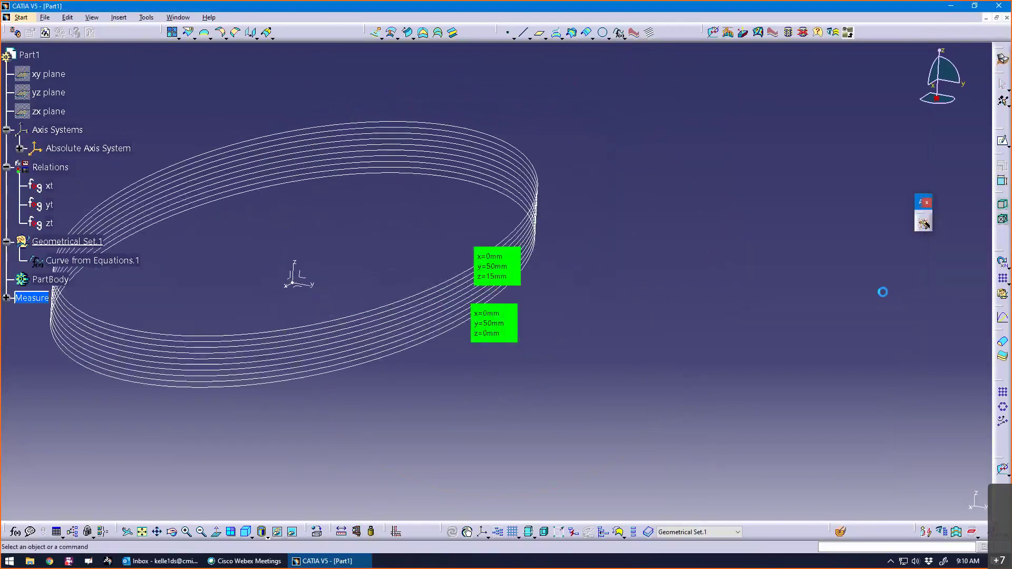
Step: Delete the two end point measures from the Measure group
left_click(7, 297)
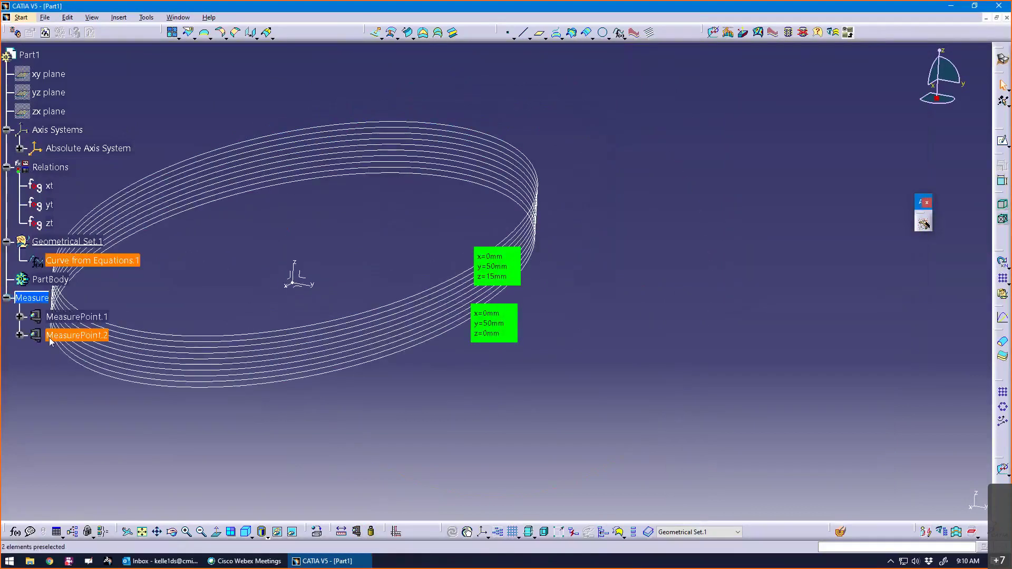
left_click(69, 319)
key("Delete")
key("Return")
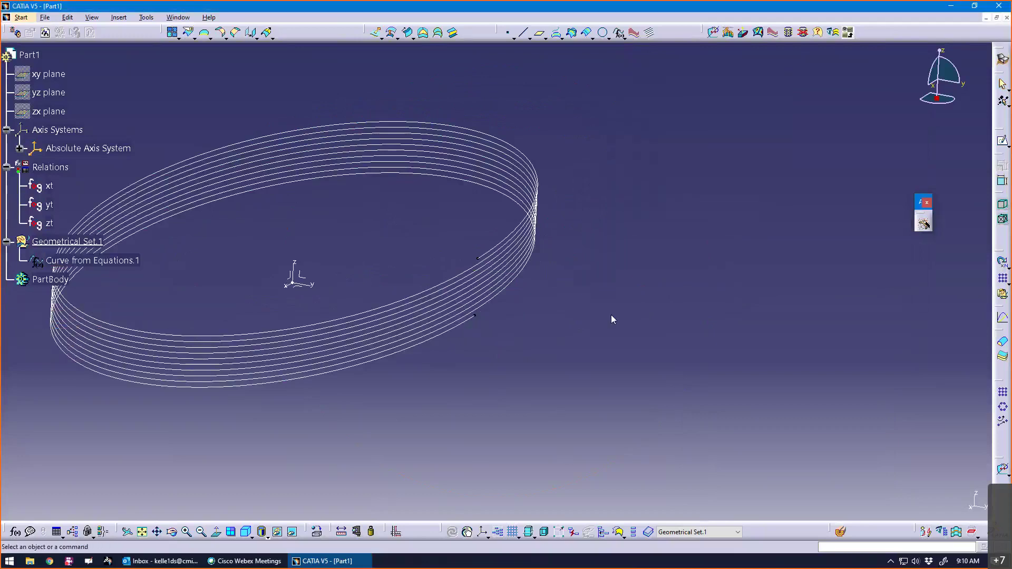
Step: Measure between the curve's two end points and keep the measure, reopening it once to review its result
left_click(341, 531)
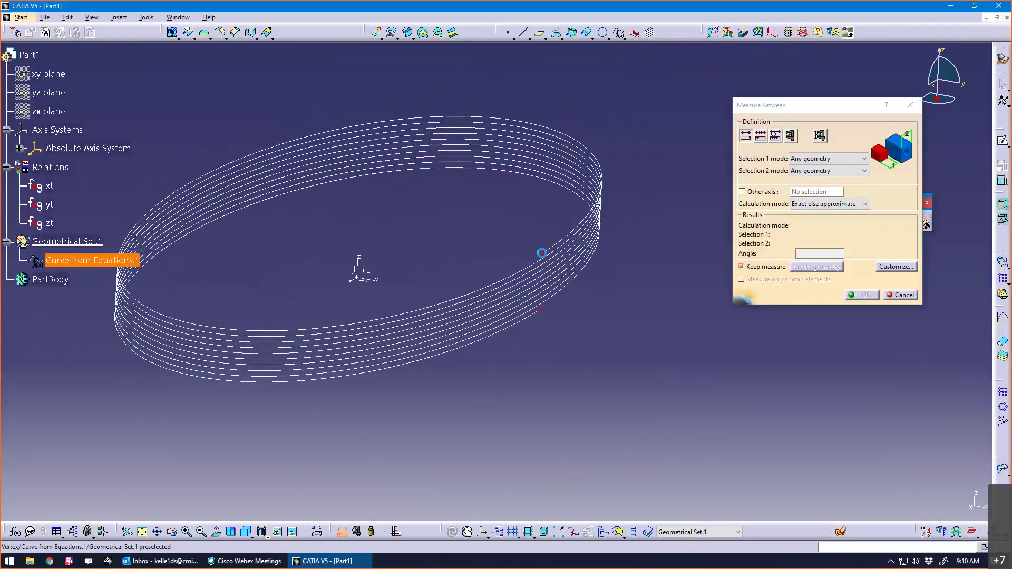
left_click(543, 256)
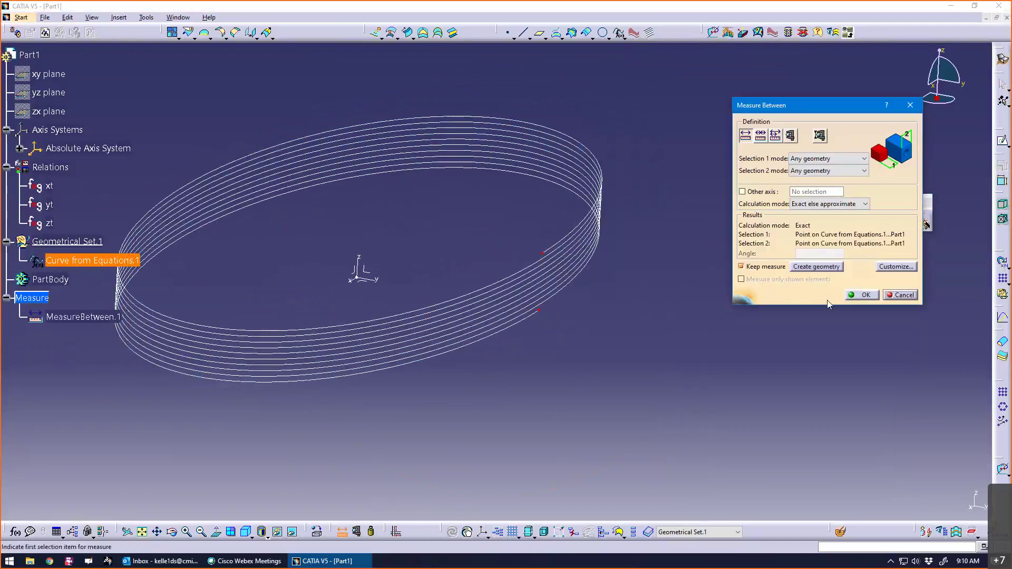
left_click(866, 295)
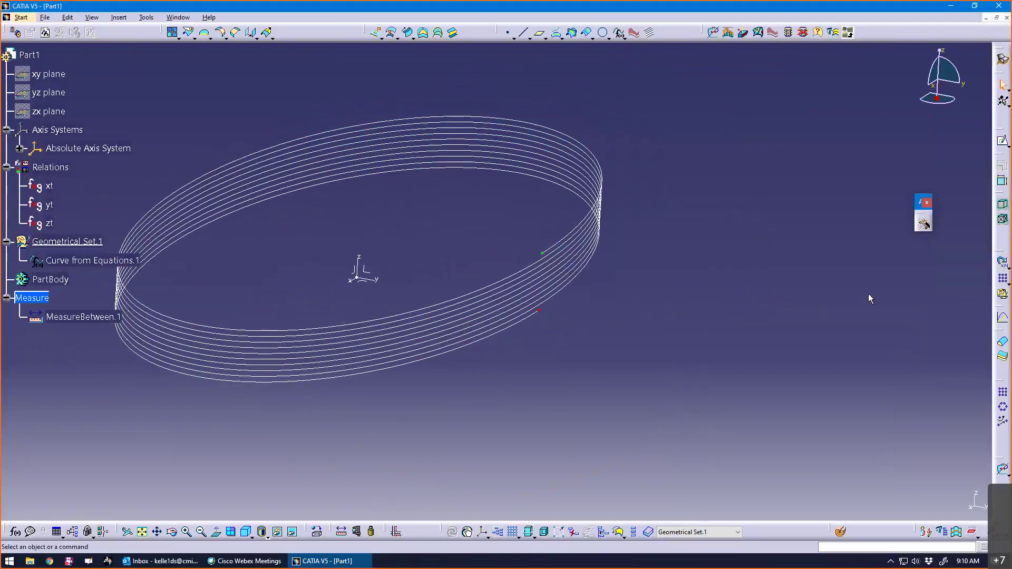
double_click(79, 317)
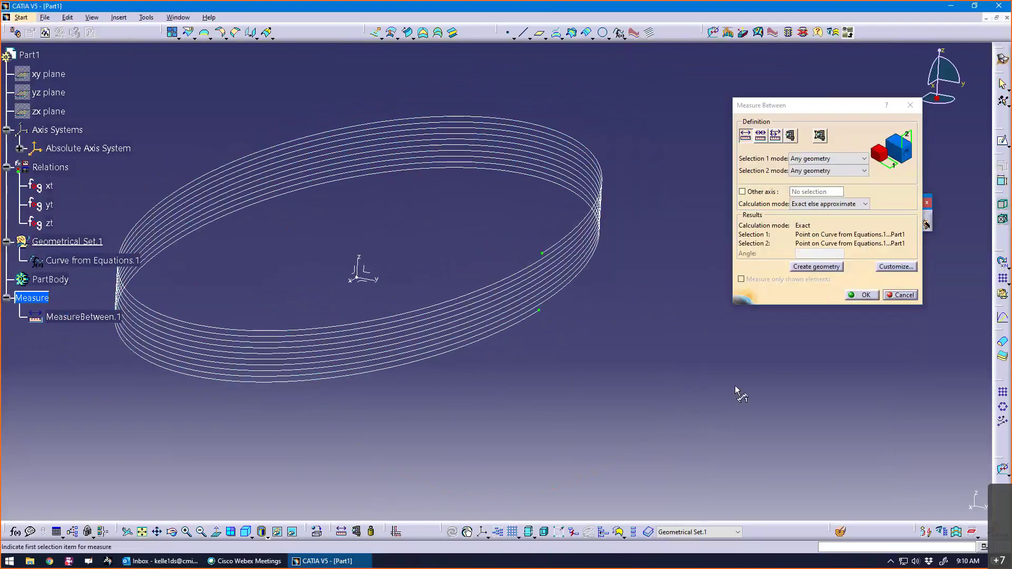
left_click(901, 295)
Step: Measure between the curve's two end points again and discard this second measure
middle_click_drag(828, 323, 564, 424)
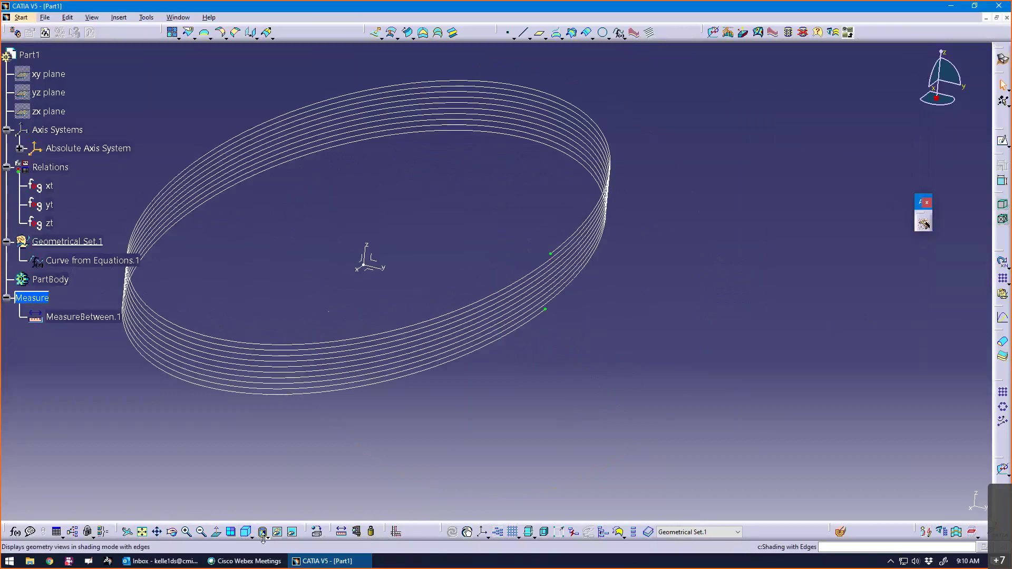
left_click(356, 532)
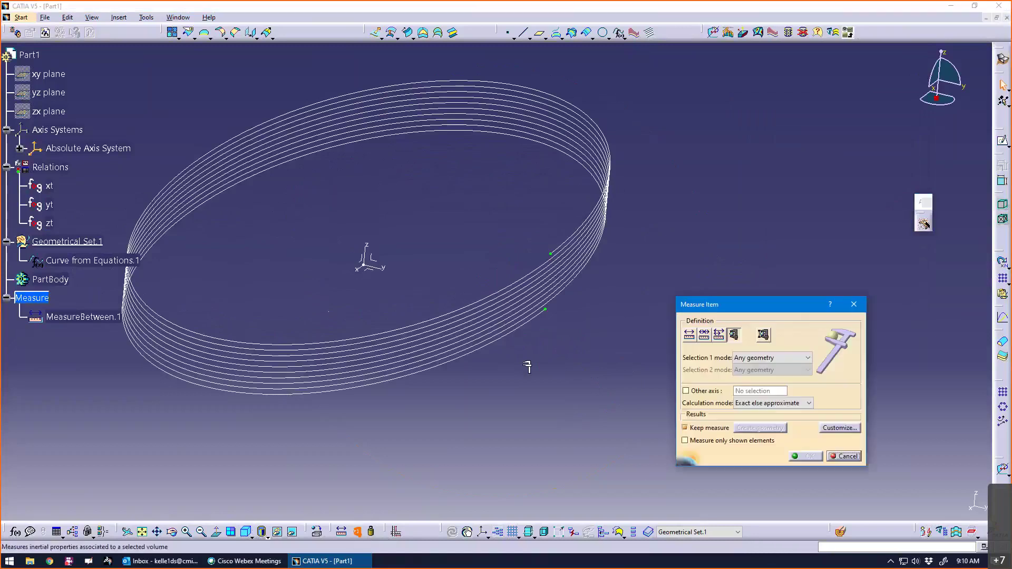
left_click(689, 334)
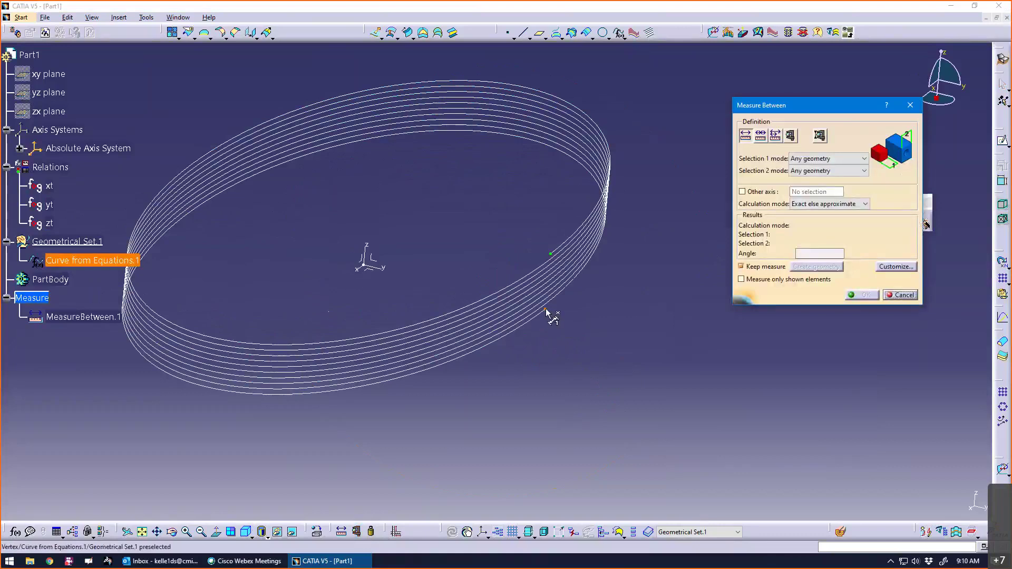
left_click(546, 311)
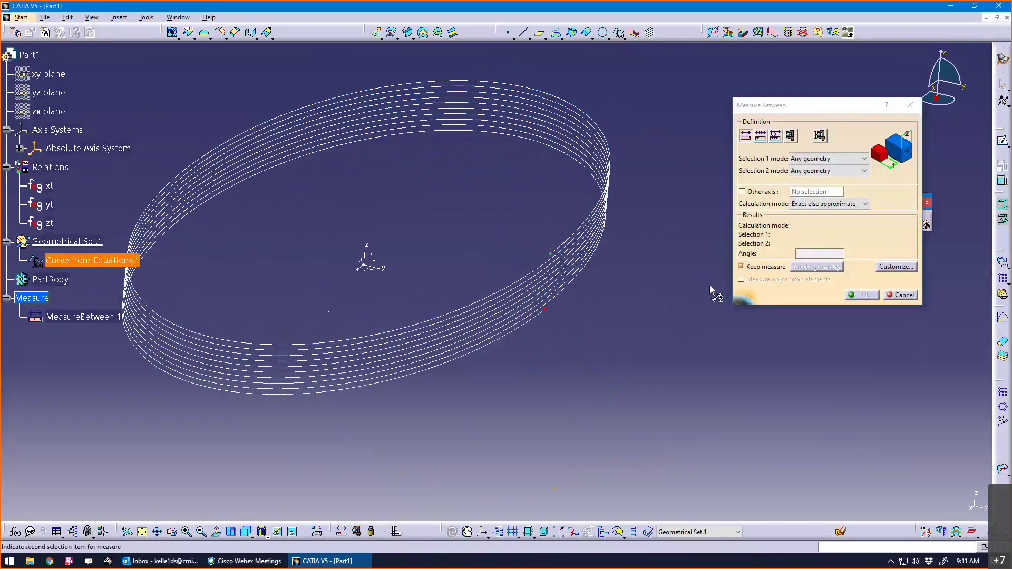
left_click(82, 318)
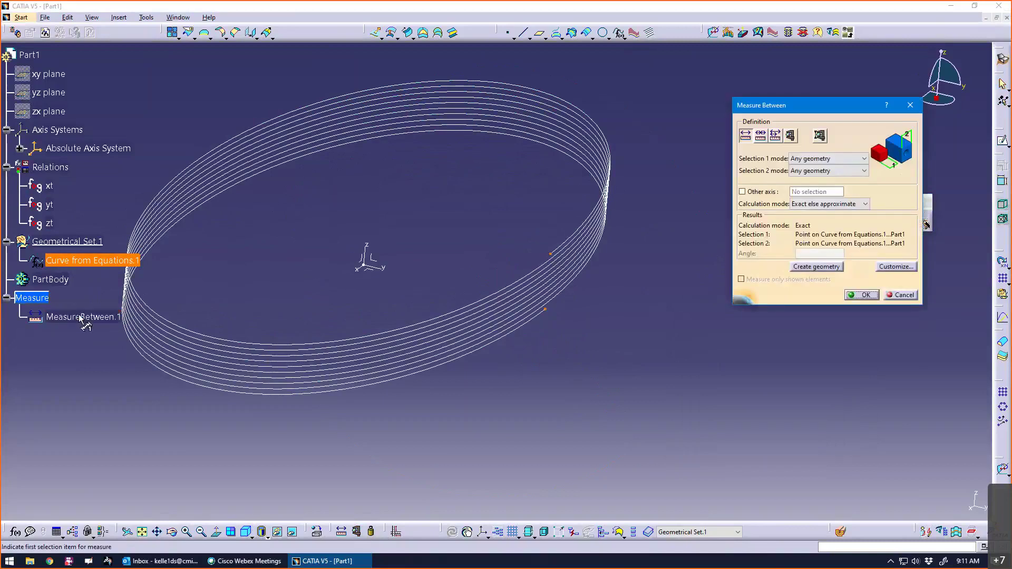
left_click(901, 296)
Step: Reopen the curve from equations definition to review its assigned laws, and close it without changes
middle_click_drag(758, 360, 540, 452)
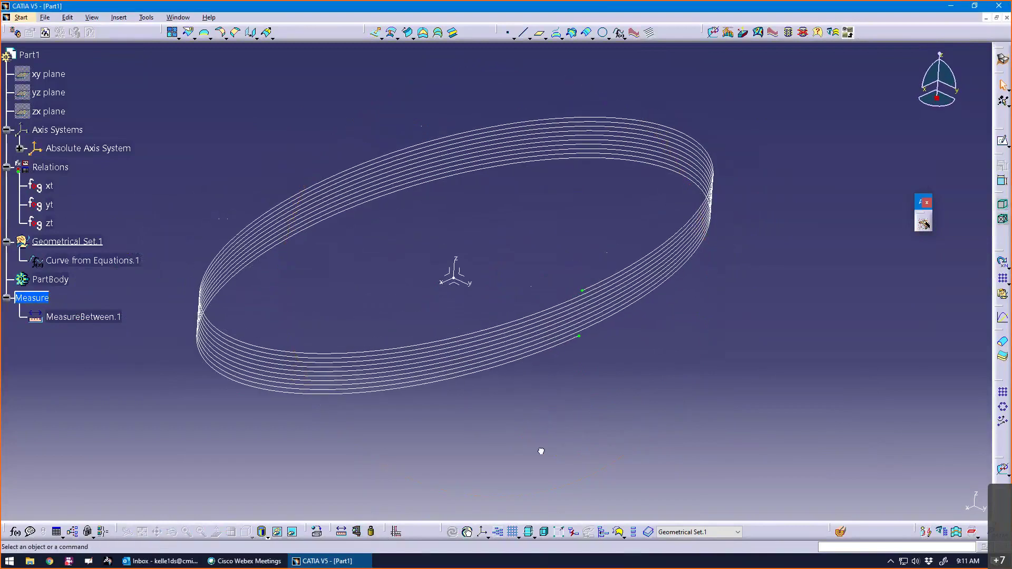
double_click(112, 264)
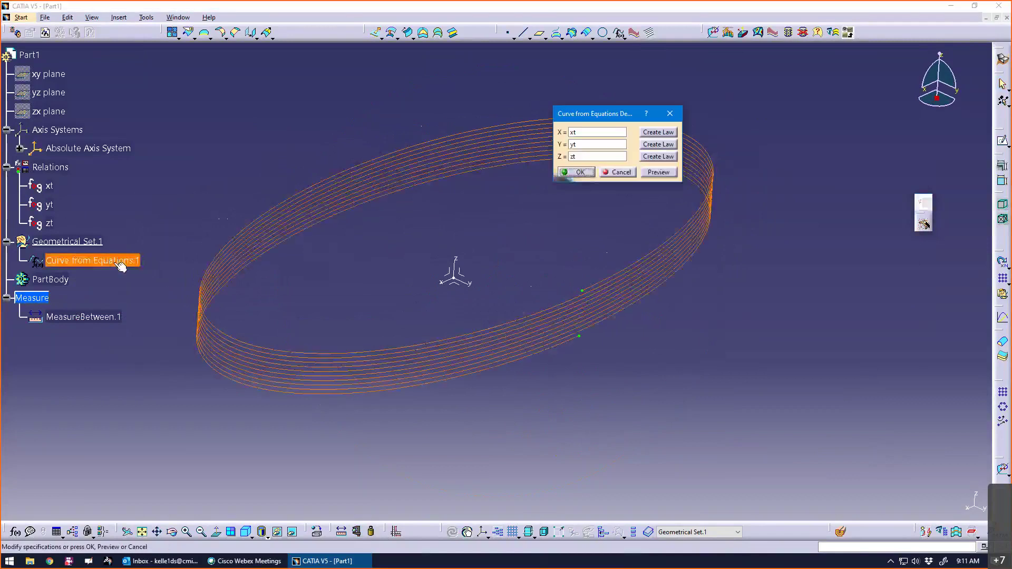
left_click(576, 172)
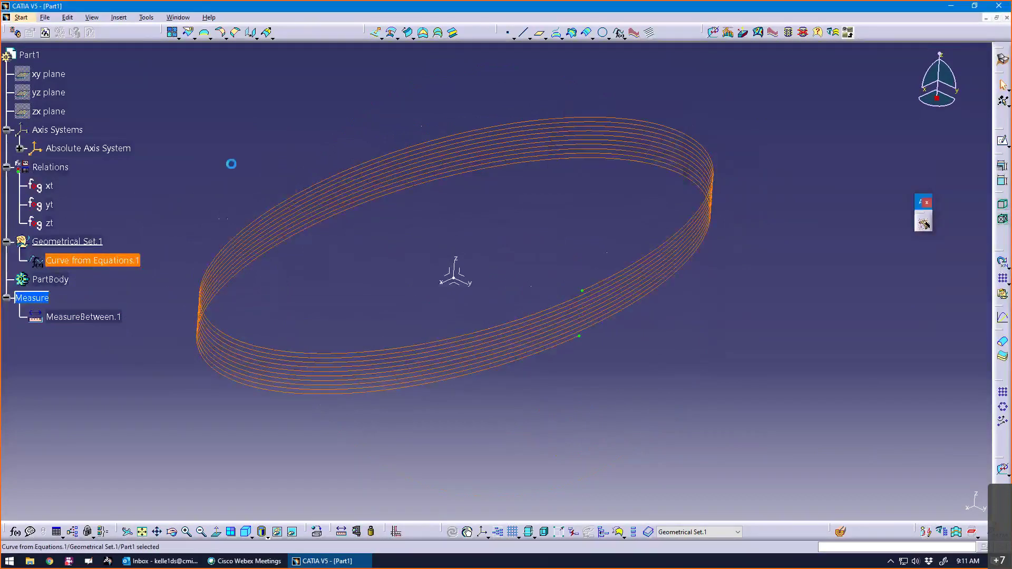
Step: Change the zt law's equation to zt = t*15cm, apply it and accept the law
double_click(49, 224)
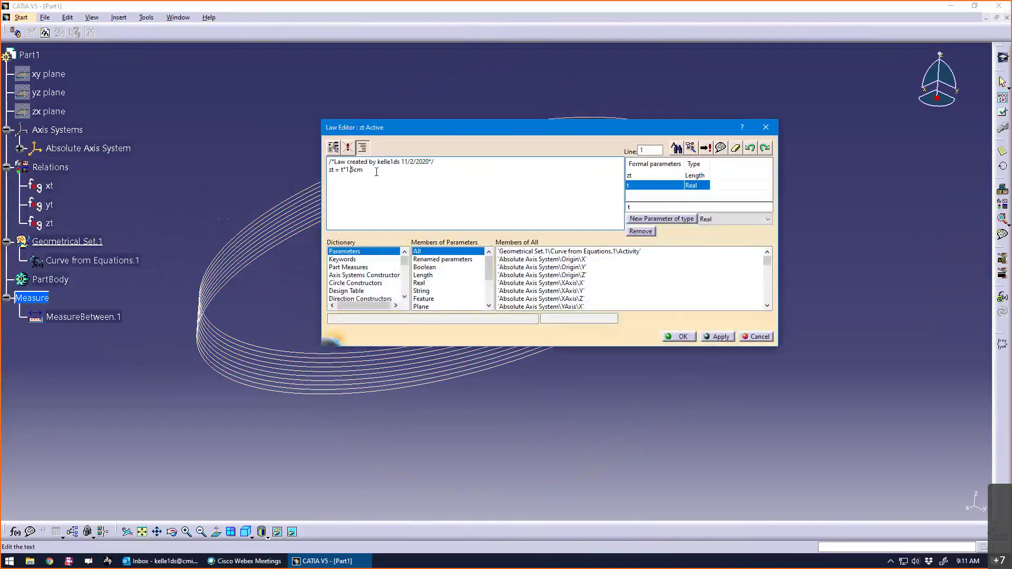
key("BackSpace")
left_click(720, 337)
left_click(678, 337)
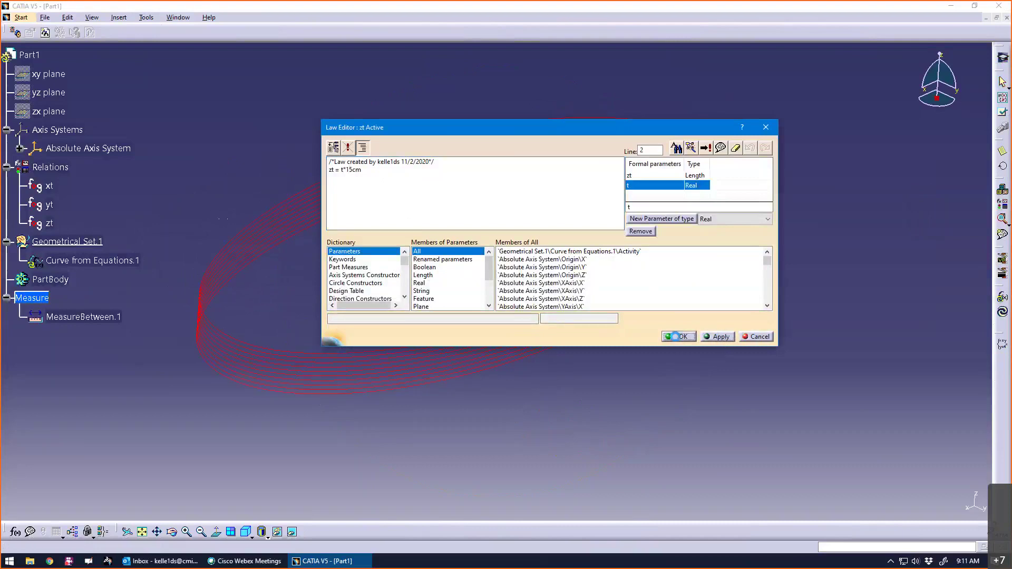
Step: Change the xt law's equation to xt = 10cm*sin(21*PI*1rad*t) and accept the law
middle_click_drag(656, 341, 527, 265)
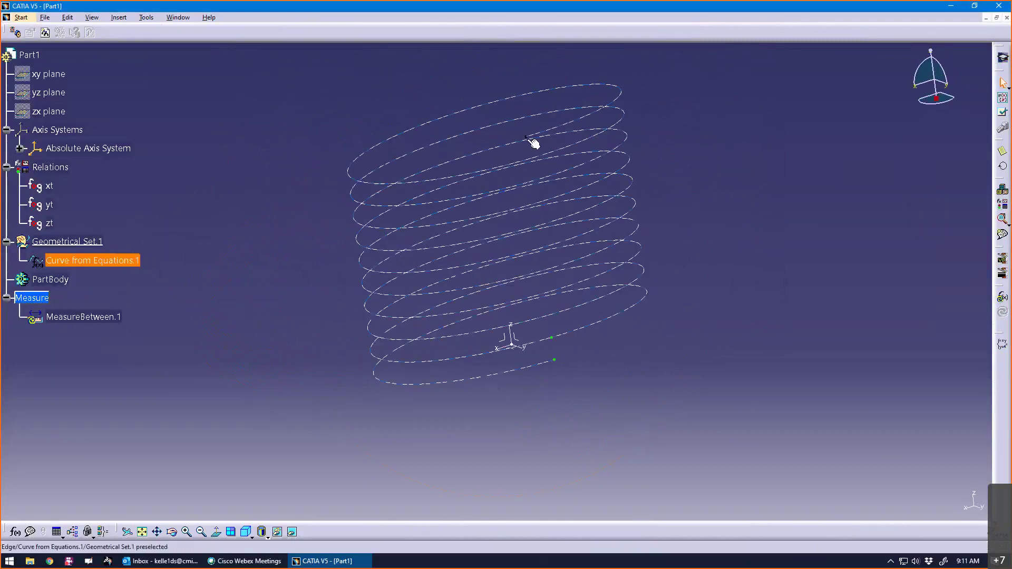
middle_click_drag(532, 143, 718, 316)
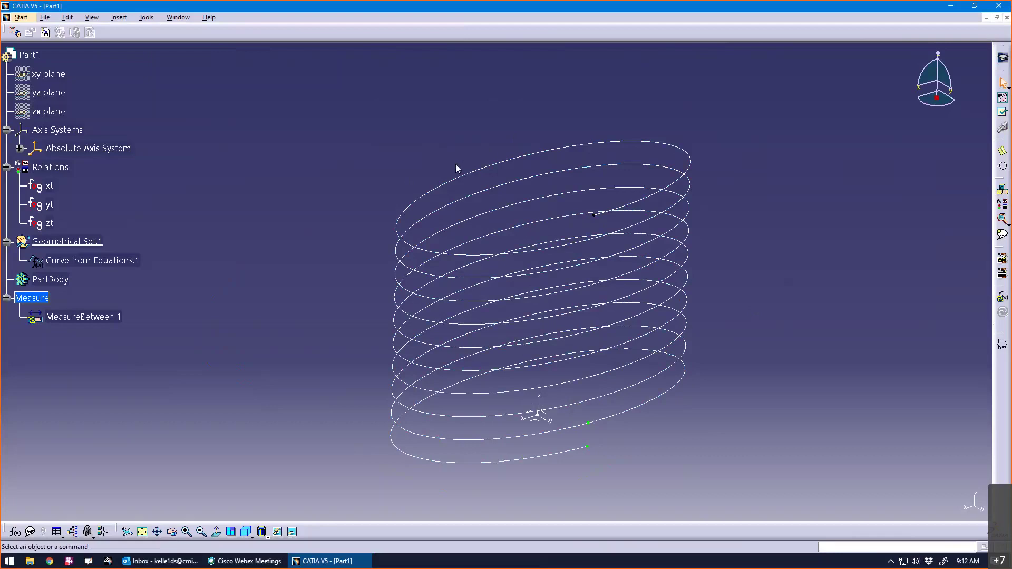
middle_click_drag(806, 313, 776, 323)
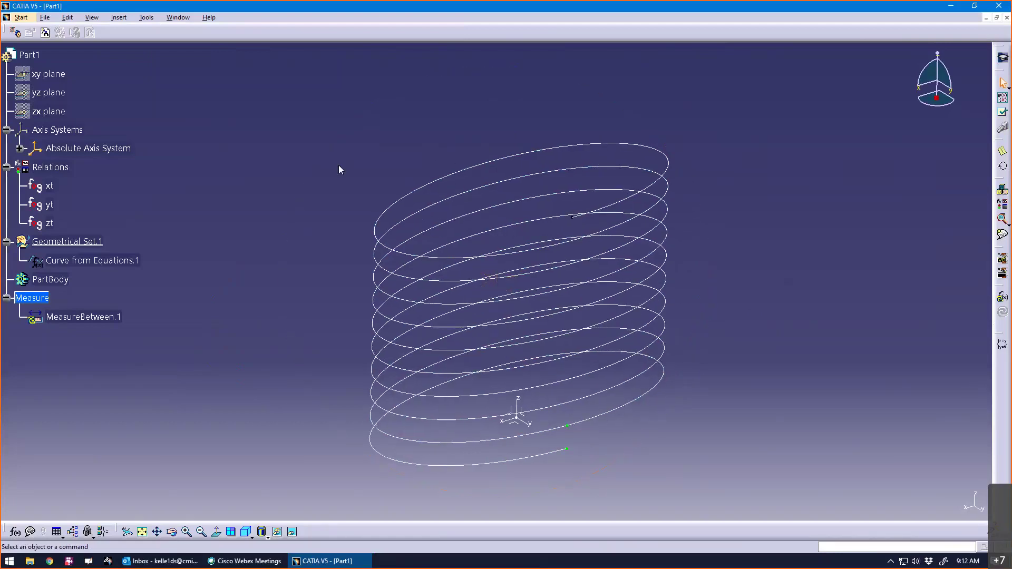
double_click(48, 185)
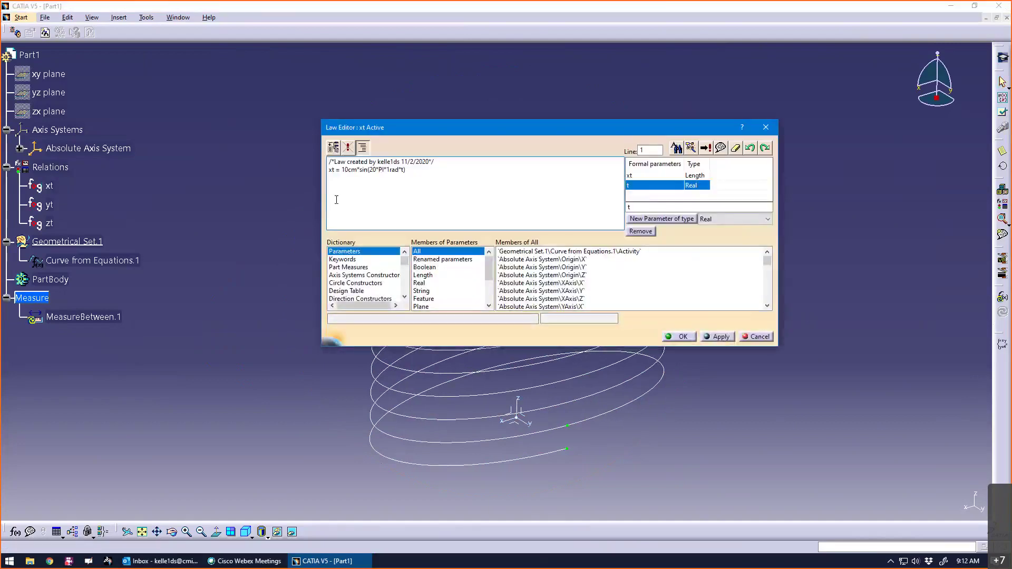
left_click(377, 170)
key("BackSpace")
type("1")
left_click(668, 335)
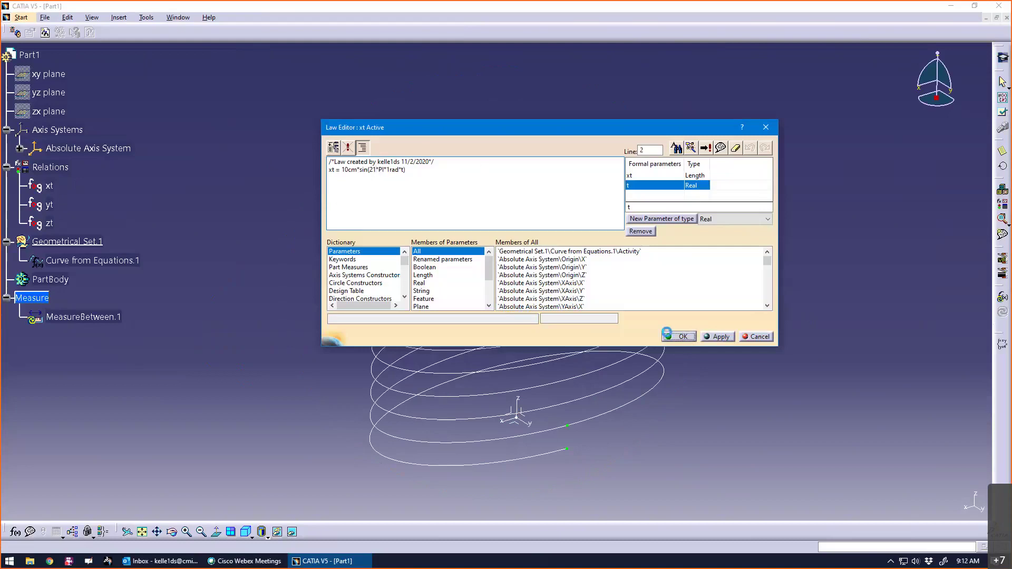
Step: Change the yt law's equation to yt = 5cm*cos(21*PI*1rad*t), apply it and accept the law
scroll(433, 323, "up", 1)
mouse_move(431, 326)
middle_mouse_down()
mouse_move(549, 276)
mouse_move(539, 267)
mouse_move(511, 262)
mouse_move(460, 280)
mouse_move(546, 324)
mouse_move(574, 384)
mouse_move(533, 385)
mouse_move(403, 339)
mouse_move(228, 341)
mouse_move(285, 364)
middle_mouse_up()
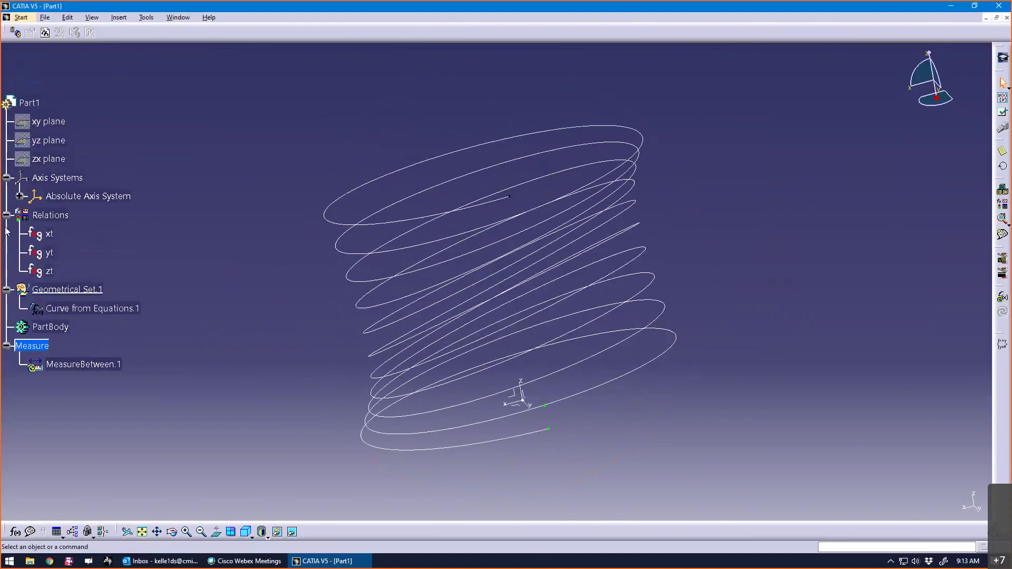
double_click(49, 252)
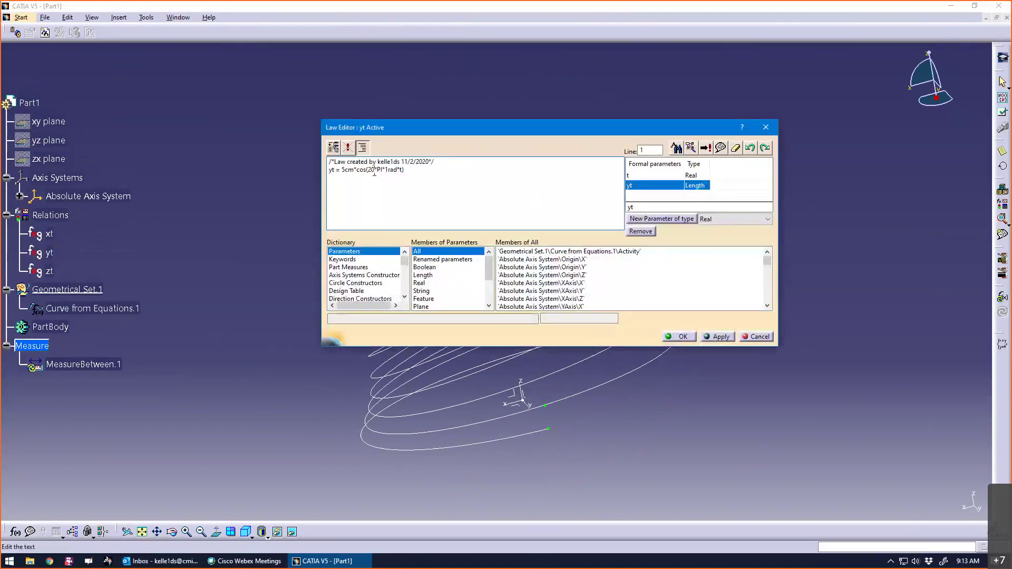
key("BackSpace")
type("1")
left_click(725, 337)
left_click(680, 337)
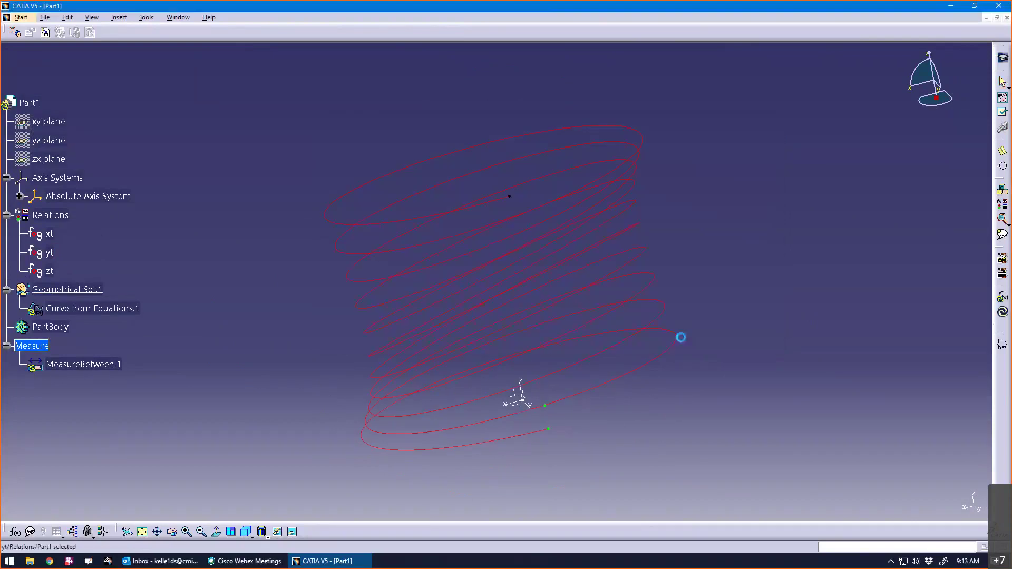
Step: Delete the MeasureBetween.1 measurement from the part
middle_click_drag(594, 384, 577, 418)
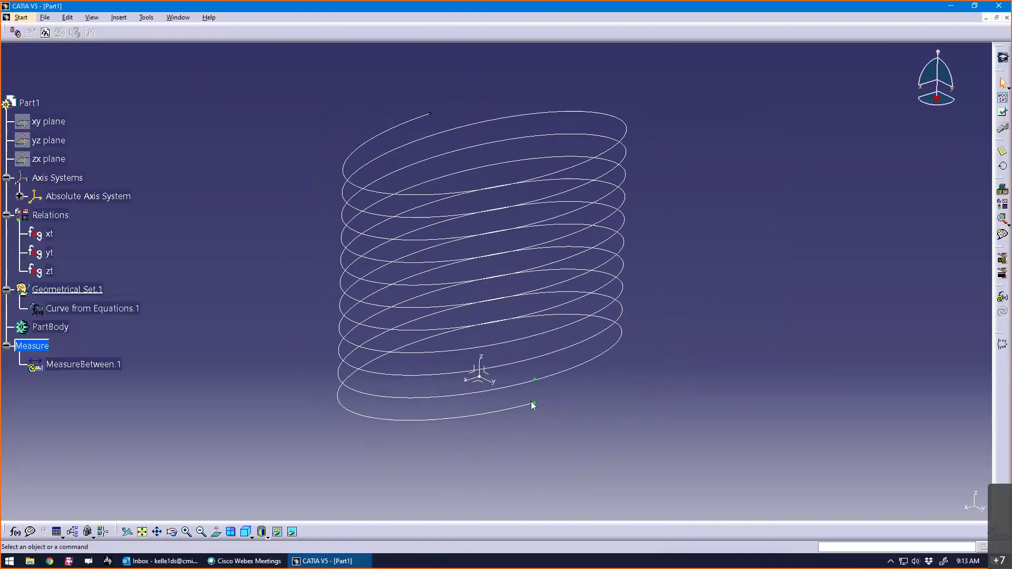
middle_click_drag(543, 390, 474, 421)
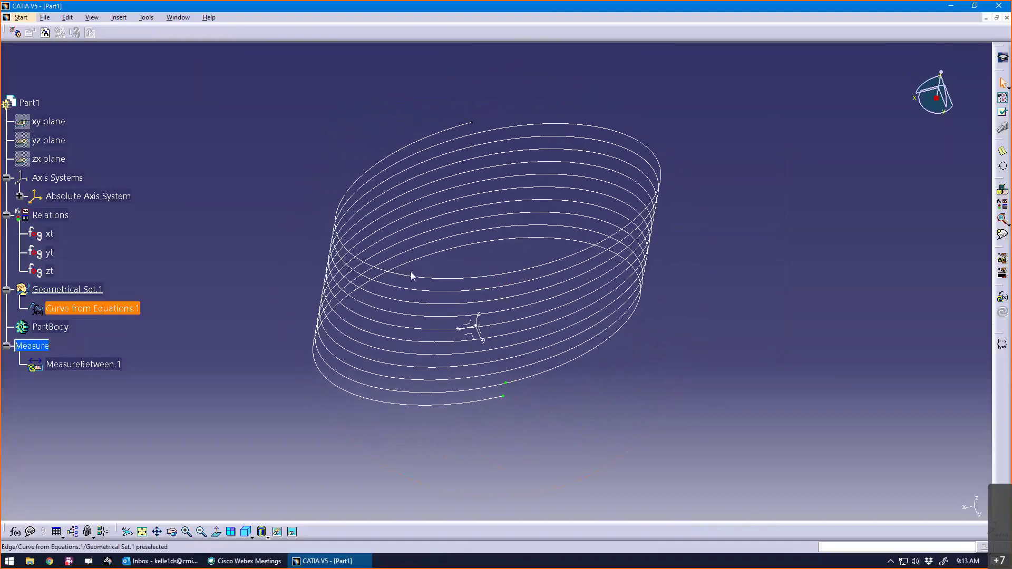
middle_click_drag(535, 429, 468, 413)
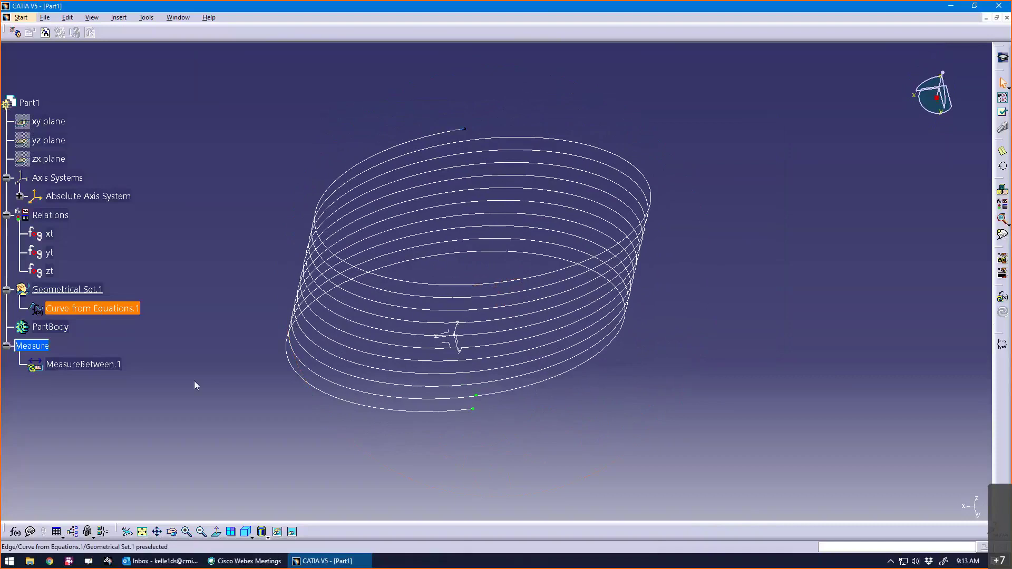
left_click(120, 364)
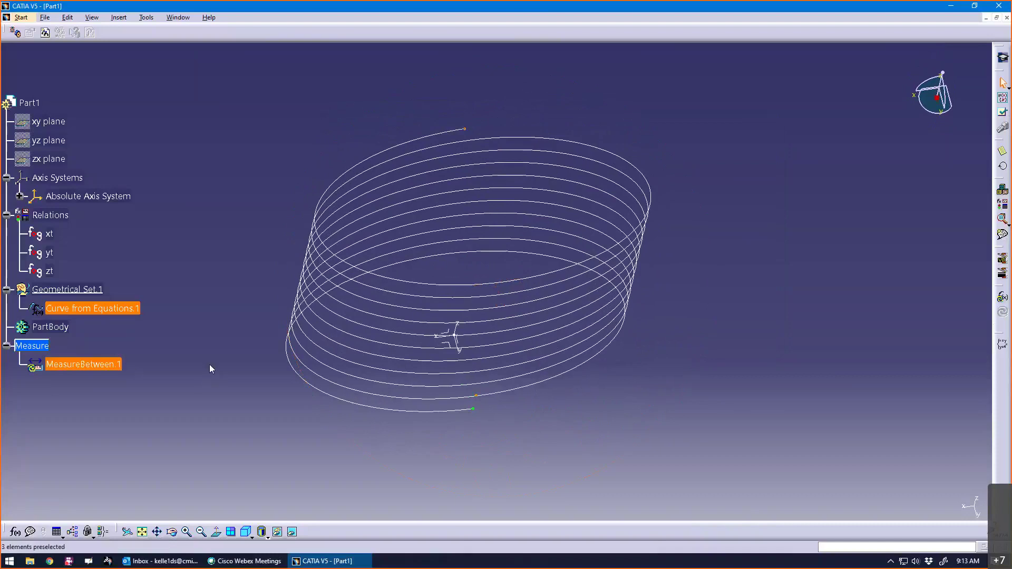
key("Delete")
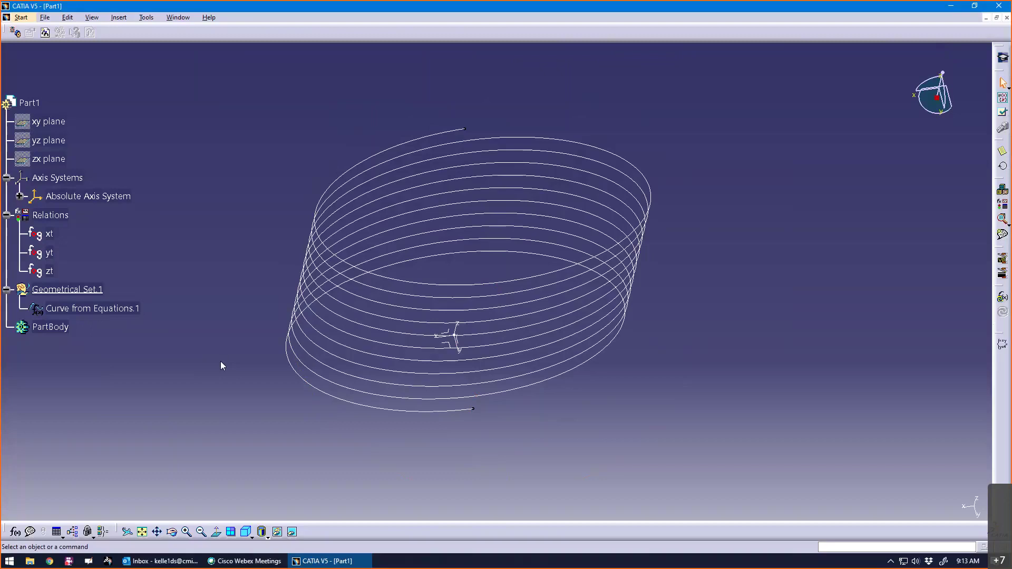
Step: Negate the xt law so its equation reads xt = -10cm*sin(21*PI*1rad*t), apply it and accept the law
left_click(60, 233)
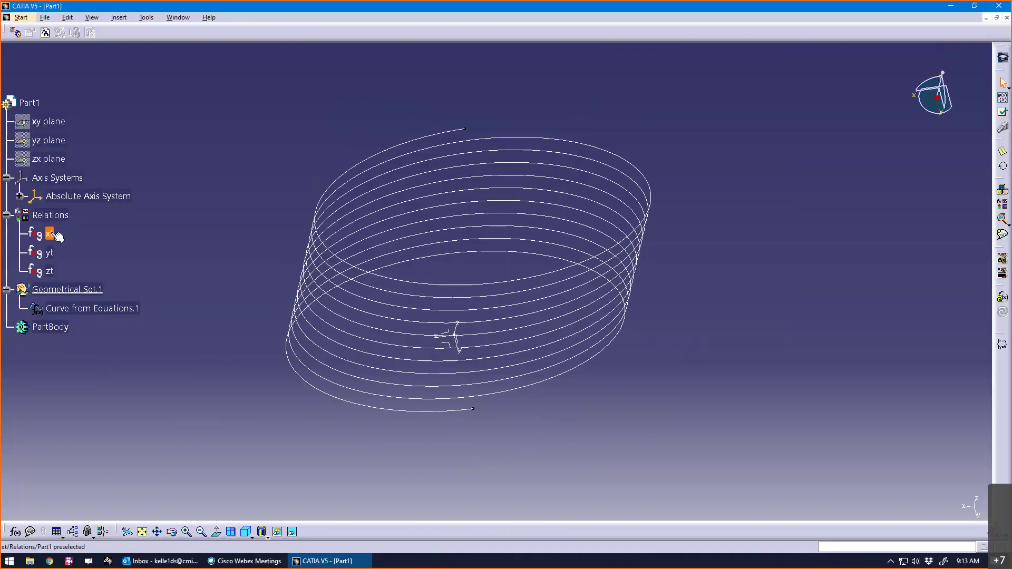
double_click(61, 236)
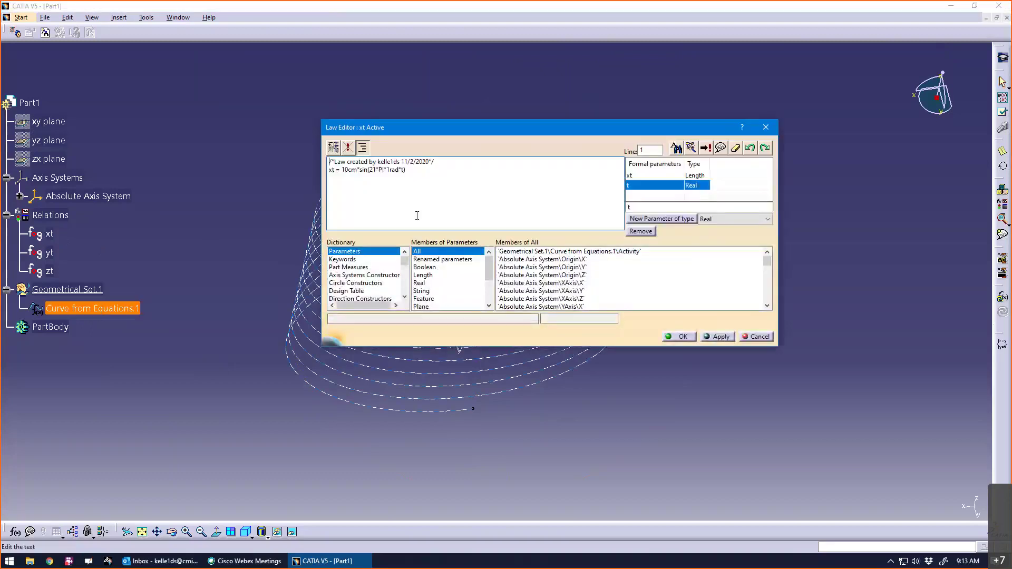
left_click(483, 168)
left_click(341, 170)
type("-")
left_click(720, 339)
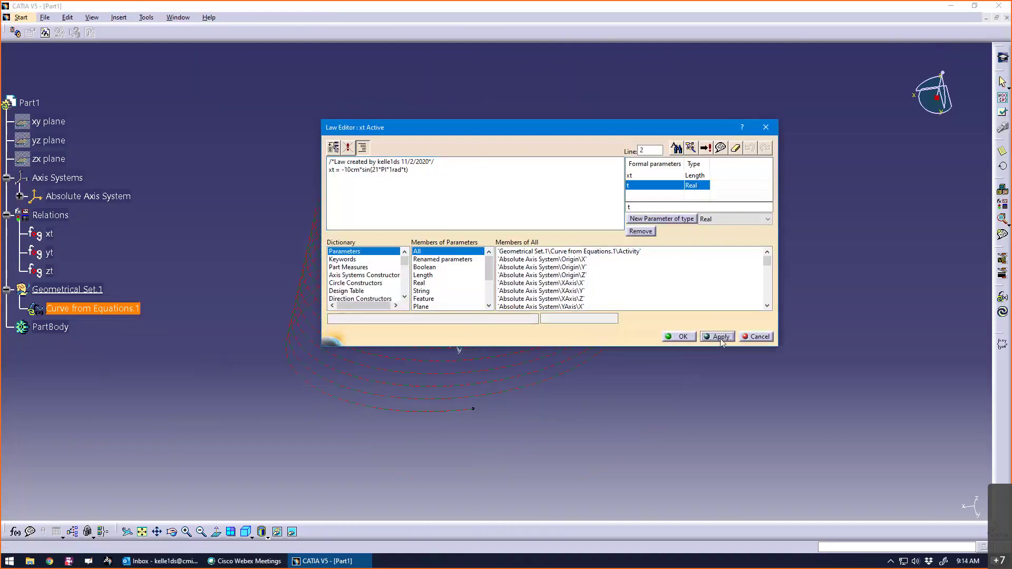
left_click(687, 340)
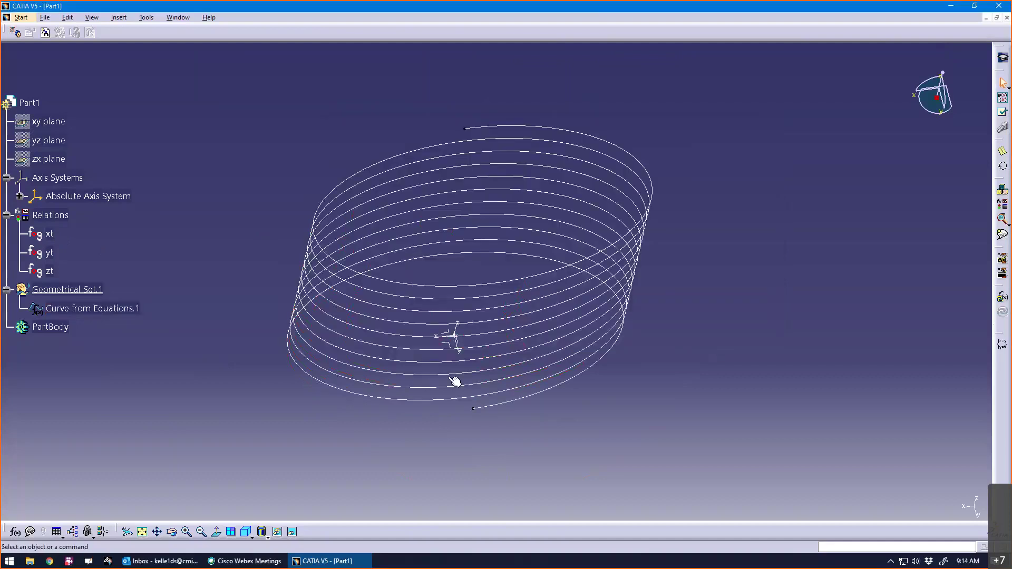
Step: Negate the yt law so its equation reads yt = -5cm*cos(21*PI*1rad*t), apply it and accept the law
middle_click_drag(469, 425, 442, 424)
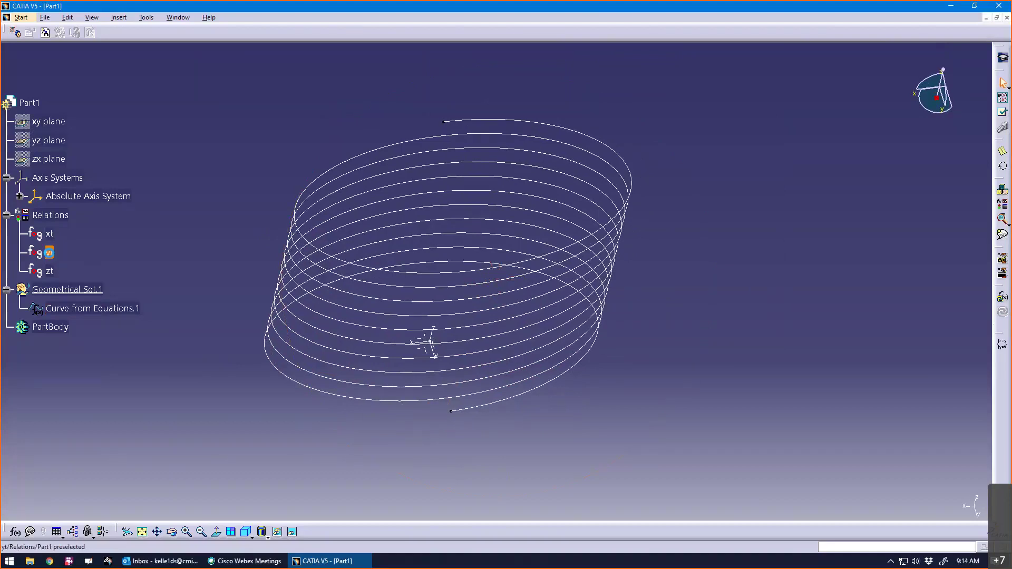
double_click(49, 253)
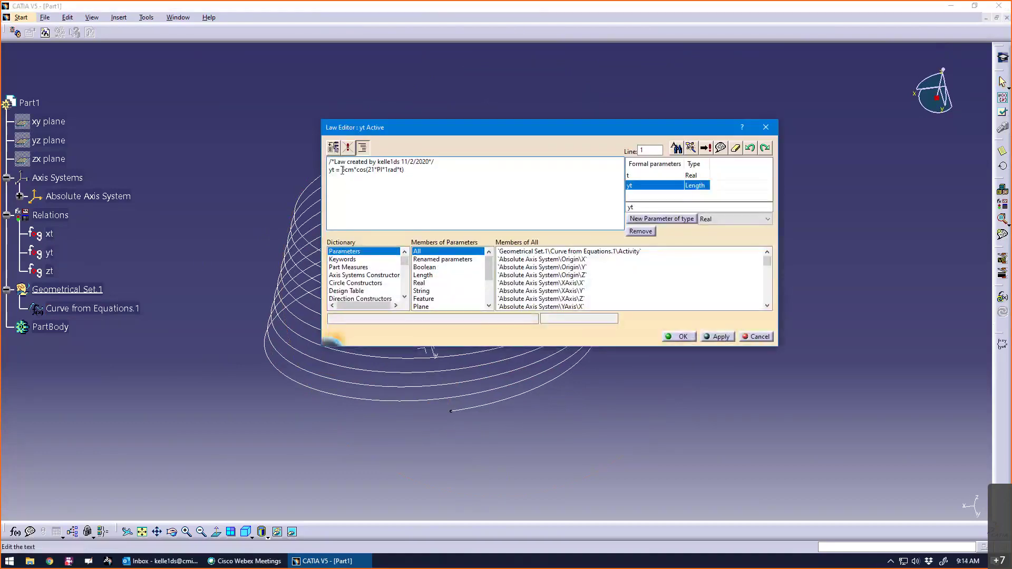
type("-")
left_click(720, 337)
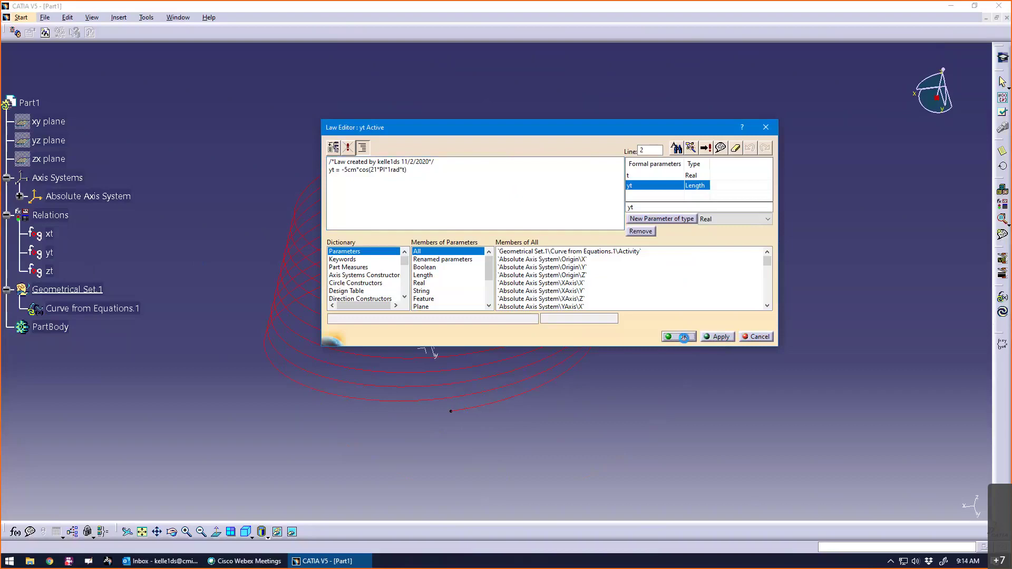
left_click(683, 338)
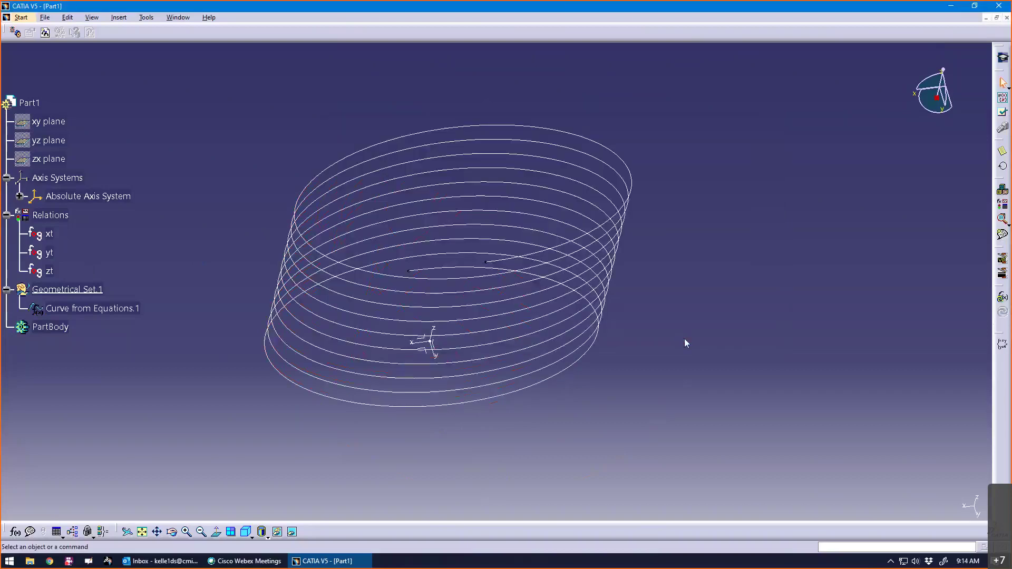
Step: Remove the minus sign from the xt law so it reads xt = 10cm*sin(21*PI*1rad*t), and accept the law
middle_click_drag(515, 414, 485, 427)
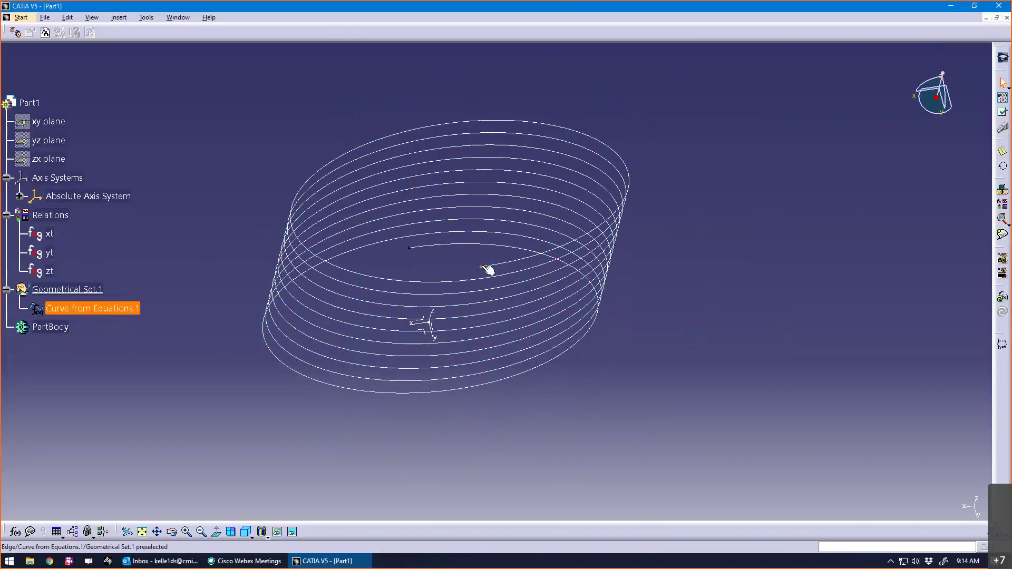
double_click(46, 234)
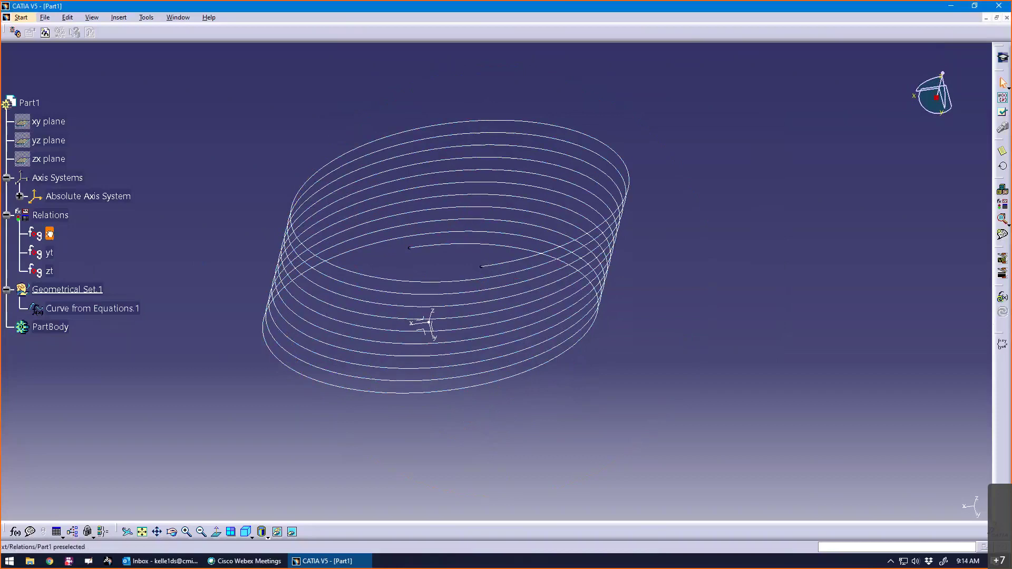
left_click_drag(412, 134, 665, 170)
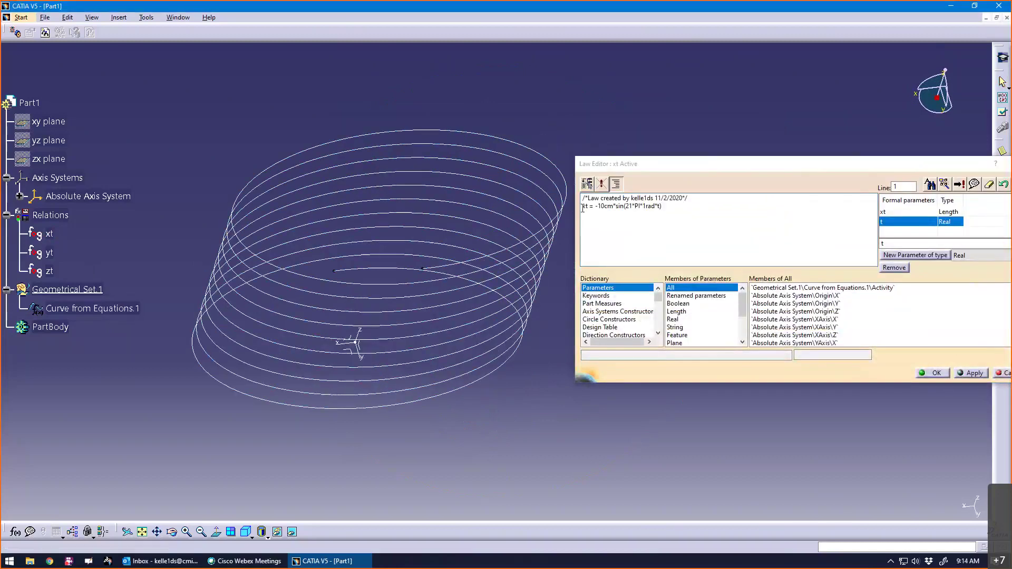
middle_click_drag(463, 400, 450, 341)
middle_click_drag(355, 475, 364, 475)
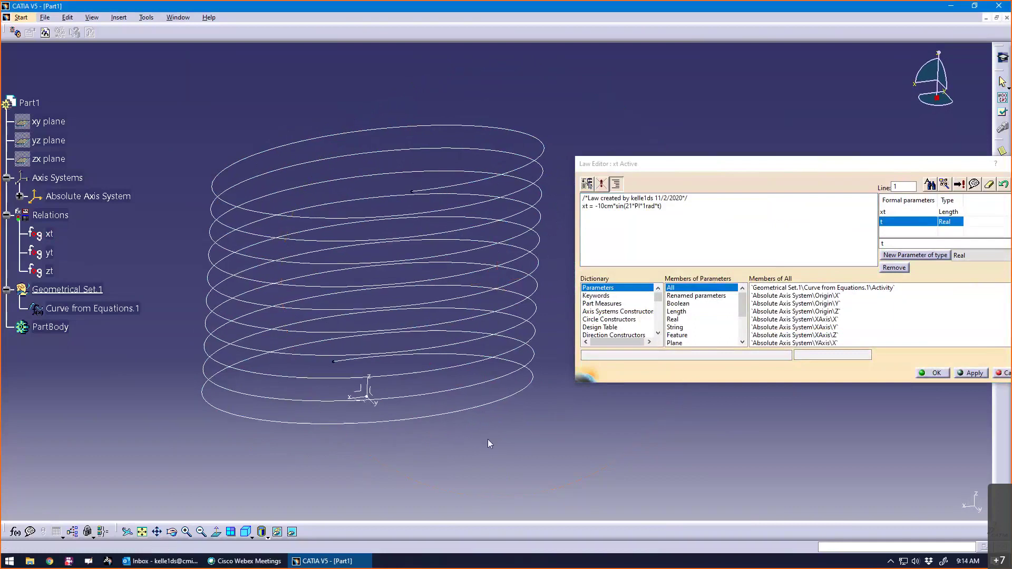
middle_click_drag(449, 447, 436, 443)
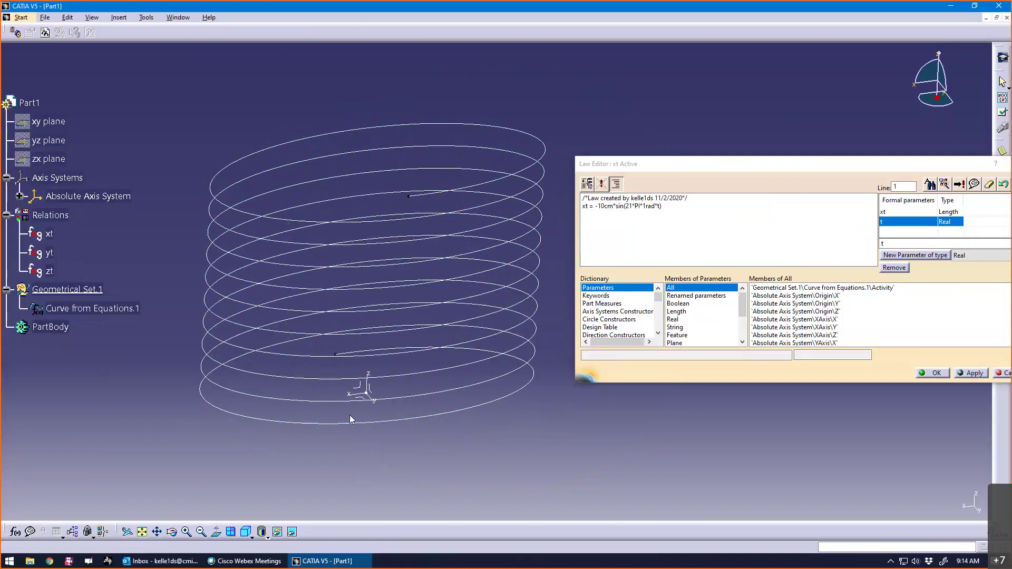
left_click(596, 206)
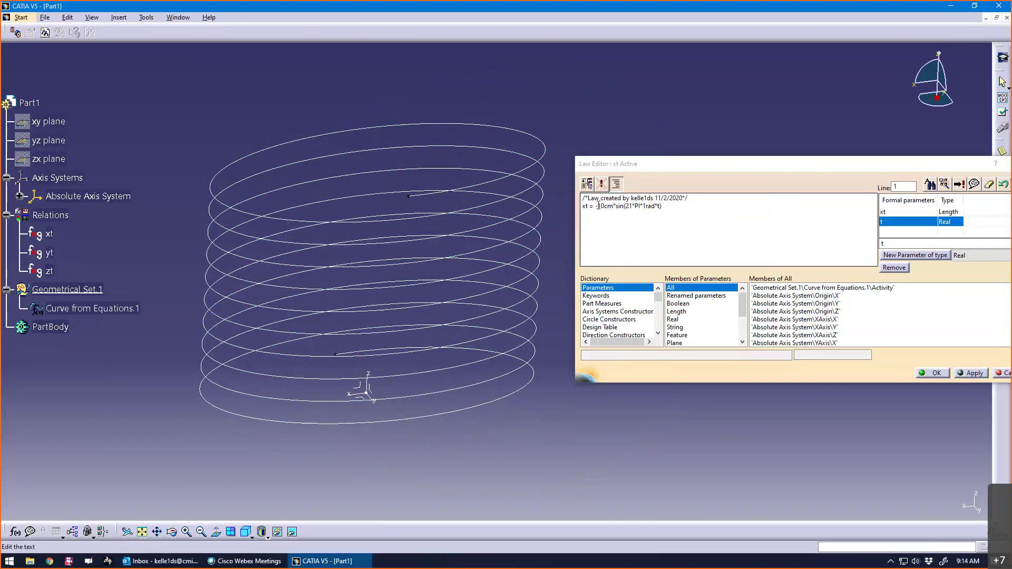
type("-")
key("ctrl+z")
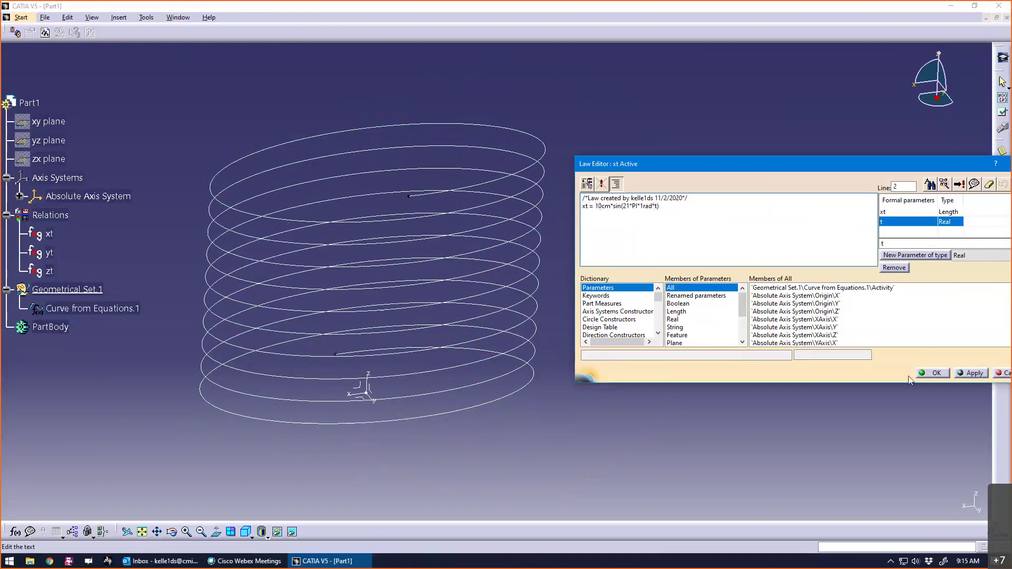
left_click(935, 373)
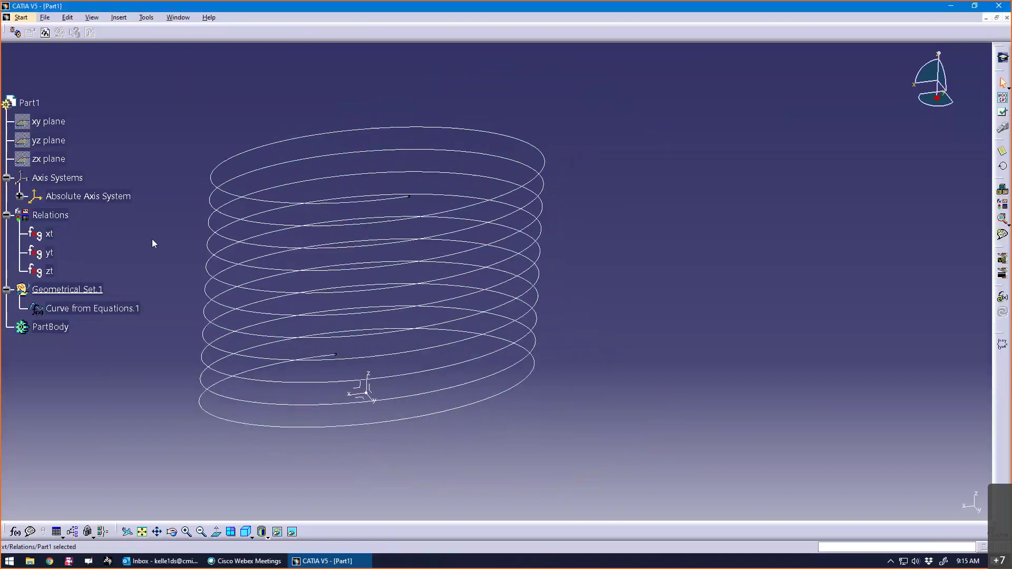
Step: Review the equations of the yt and xt laws and close both without changes
double_click(48, 253)
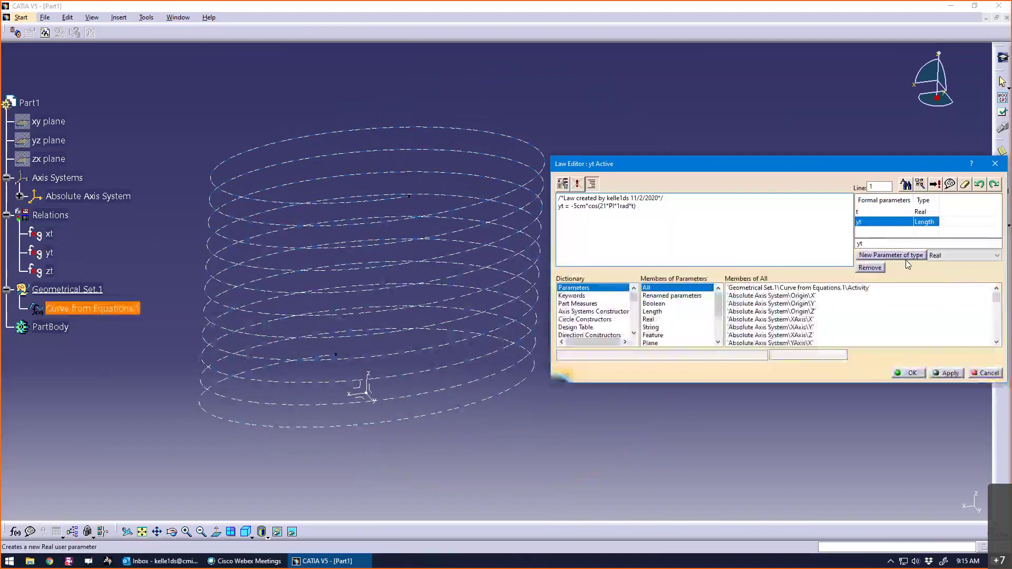
left_click(911, 373)
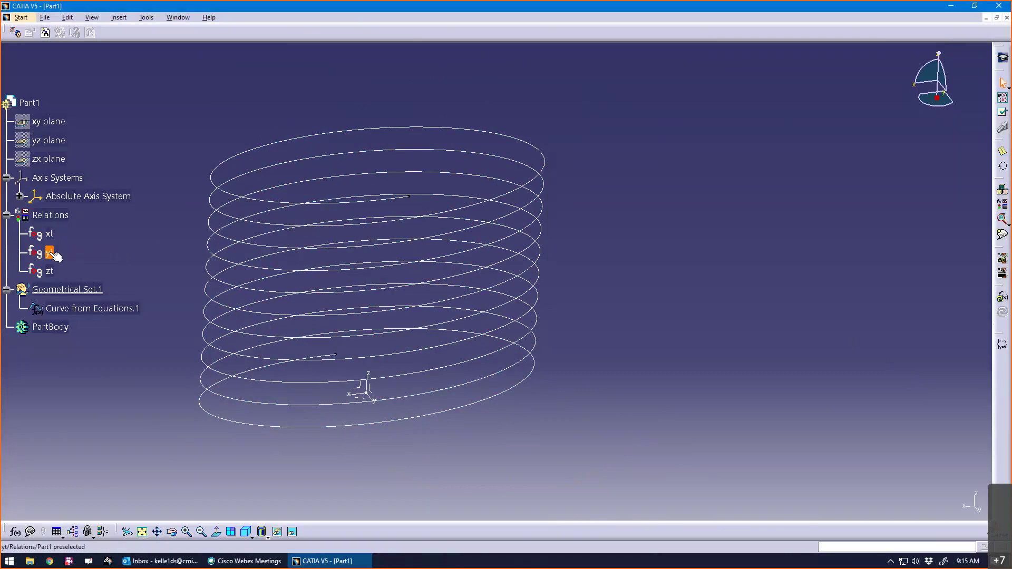
double_click(49, 234)
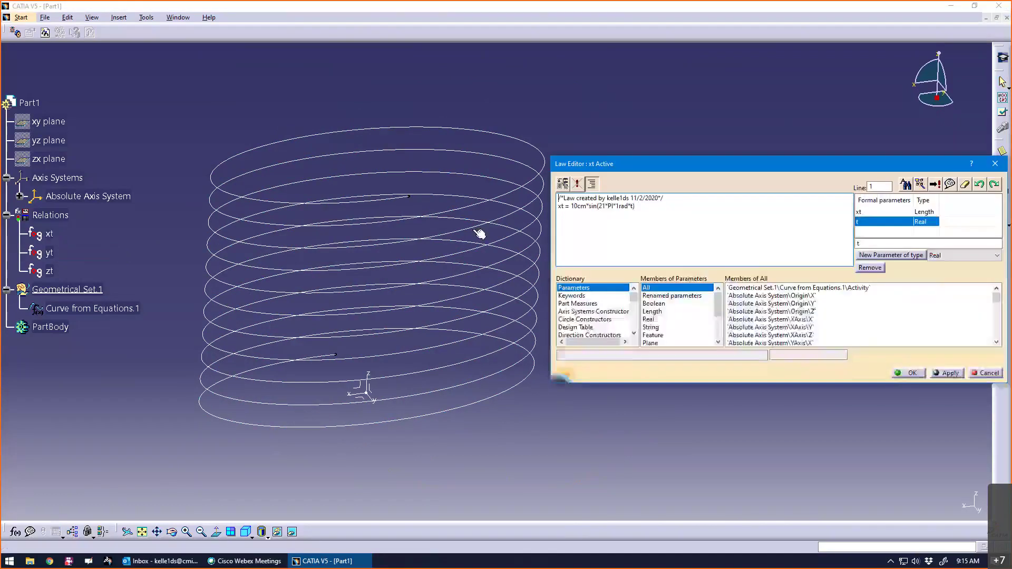
left_click(981, 373)
Step: Remove the minus sign from the yt law so it reads yt = 5cm*cos(21*PI*1rad*t), apply it and accept the law
double_click(49, 253)
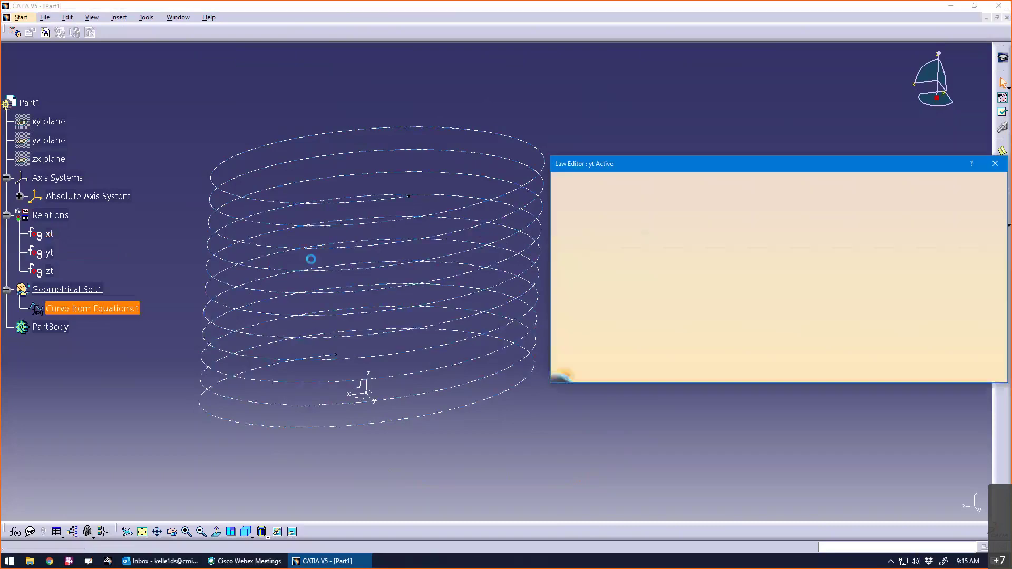
left_click(573, 206)
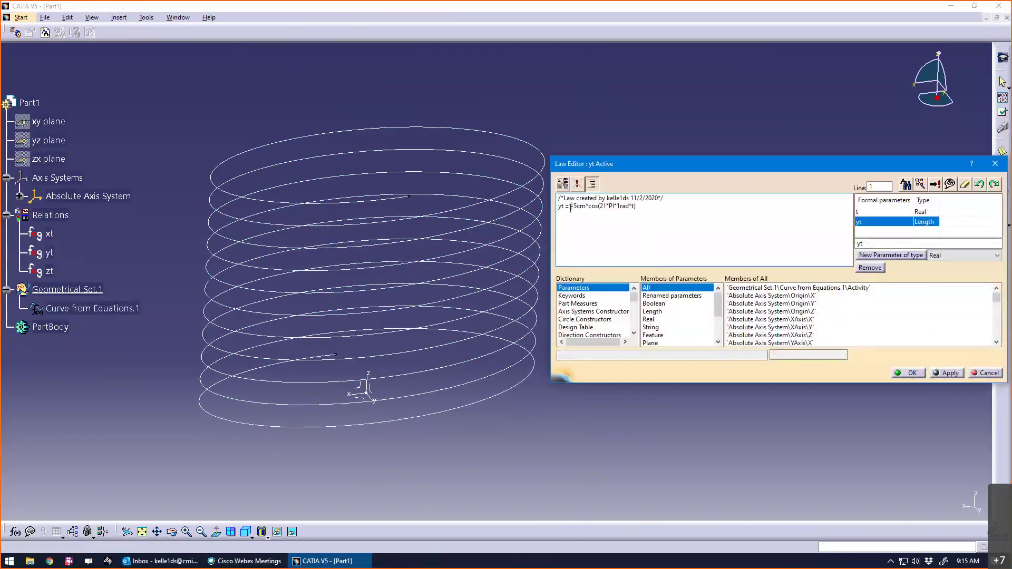
key("BackSpace")
left_click(948, 373)
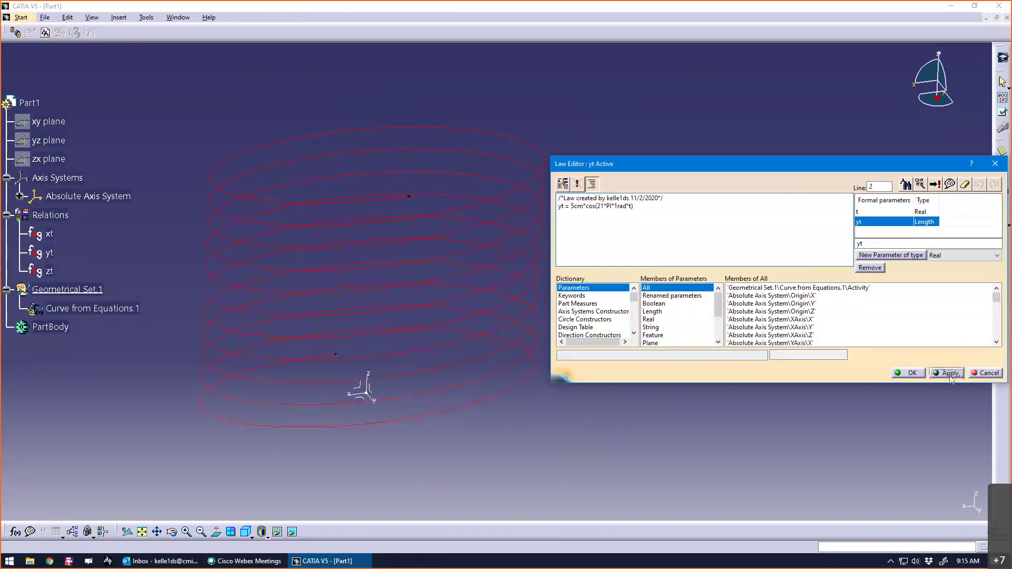
left_click(913, 373)
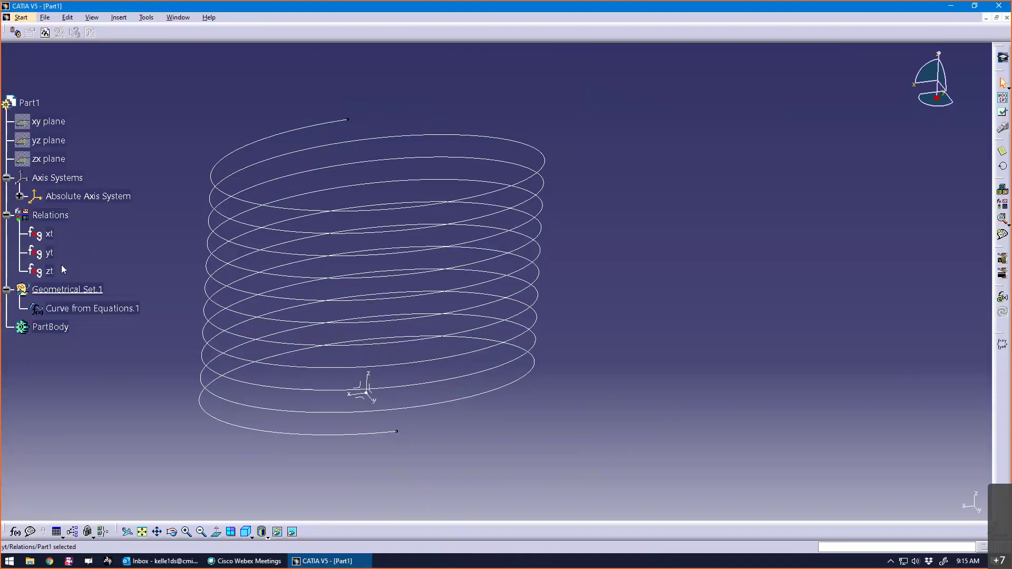
Step: Examine the curve's outline in the top view and its coils from oblique angles
middle_click_drag(330, 473, 419, 422)
left_click(262, 533)
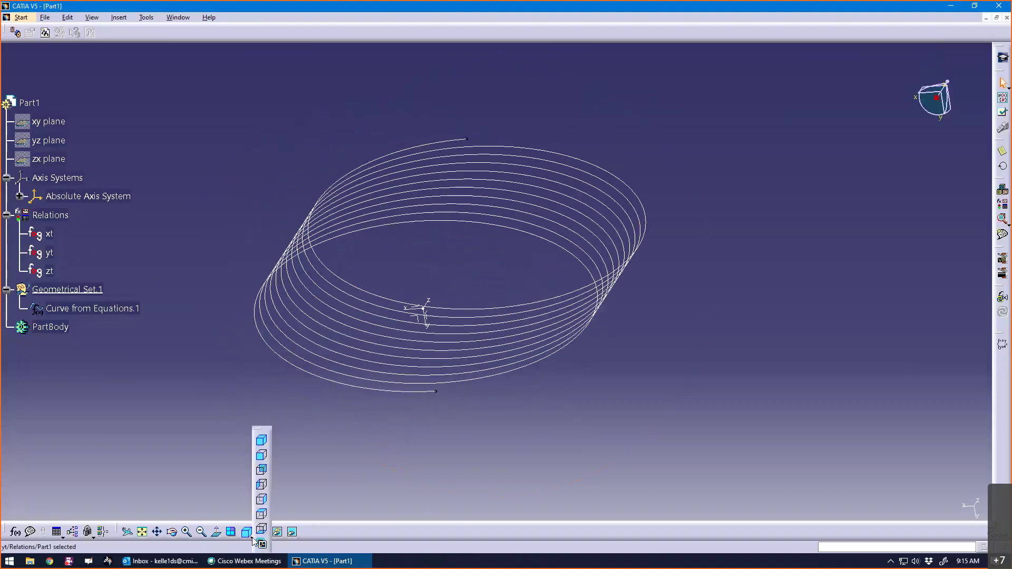
left_click(262, 515)
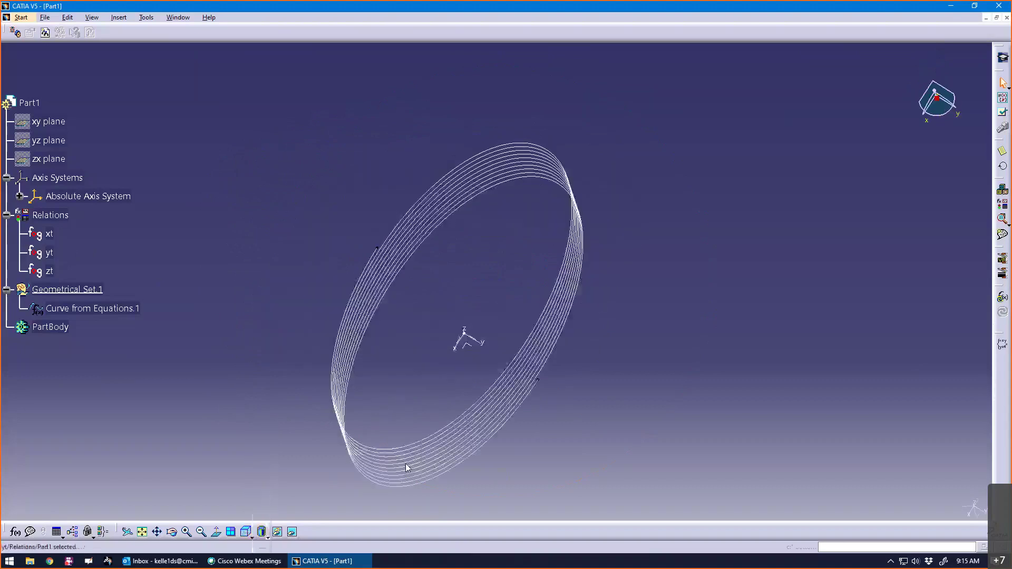
middle_click_drag(491, 429, 459, 363)
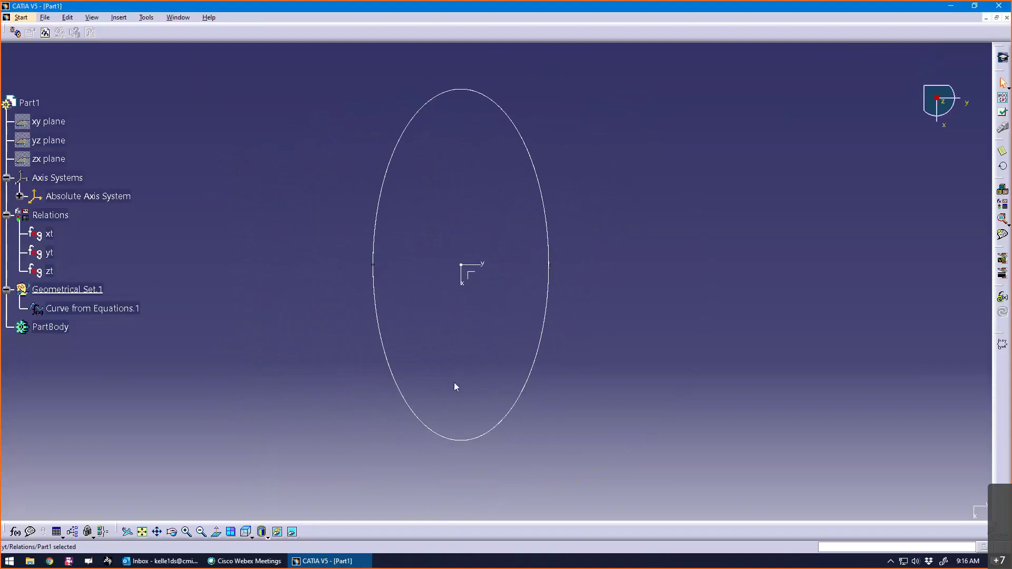
middle_click_drag(457, 473, 475, 271)
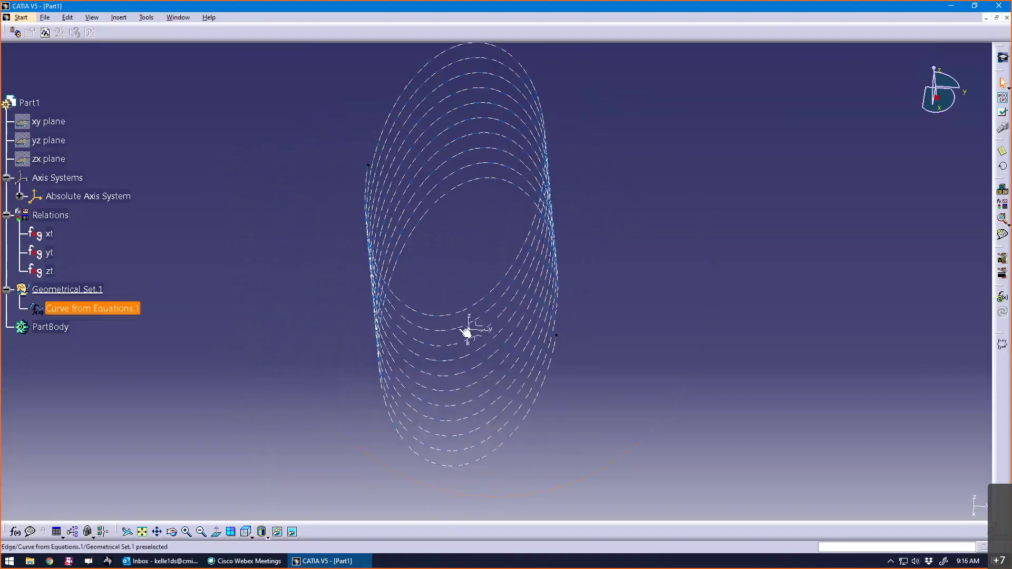
Step: Check the equations of the xt and yt laws without changes and inspect the curve's start point relative to the axis system
mouse_move(478, 418)
middle_mouse_down()
mouse_move(487, 393)
mouse_move(481, 417)
mouse_move(486, 408)
middle_mouse_up()
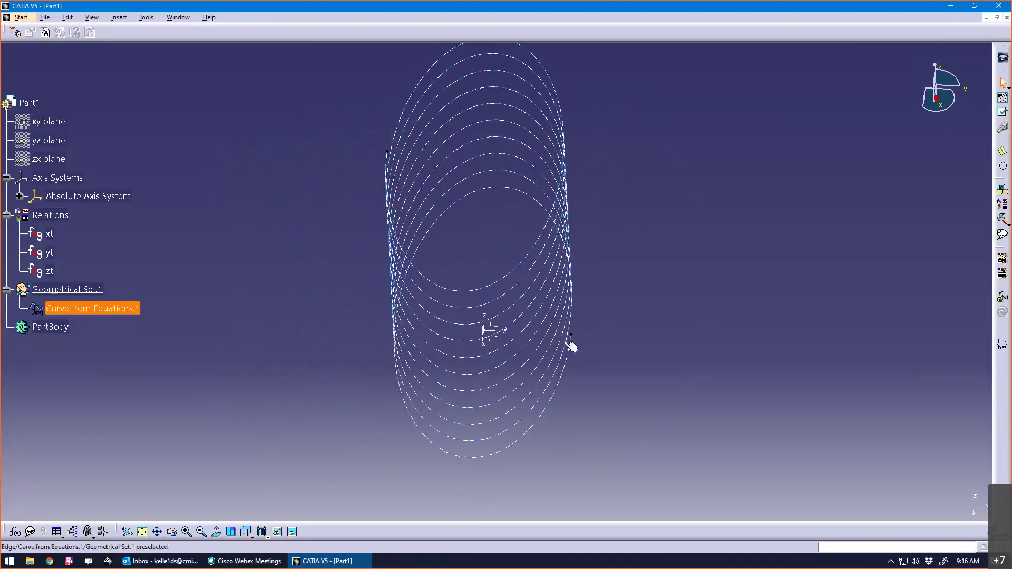
double_click(48, 233)
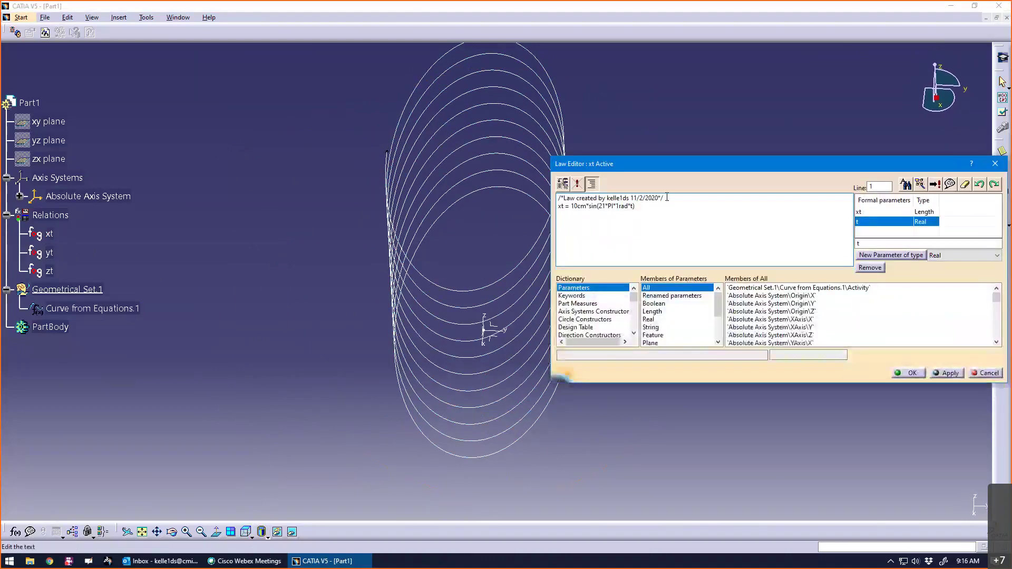
left_click_drag(709, 160, 739, 153)
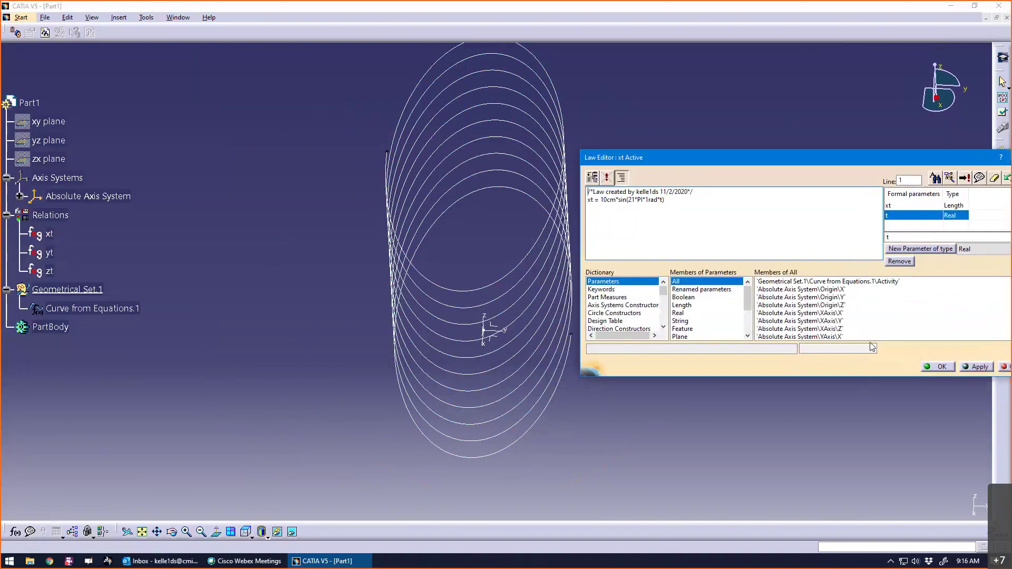
left_click(938, 365)
double_click(48, 252)
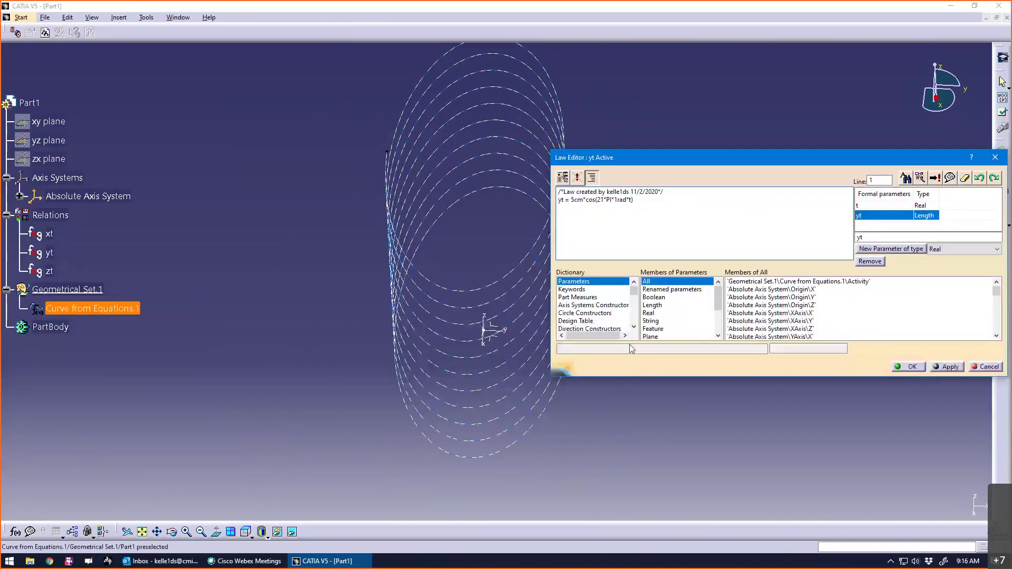
left_click(911, 367)
middle_click_drag(517, 469, 477, 295)
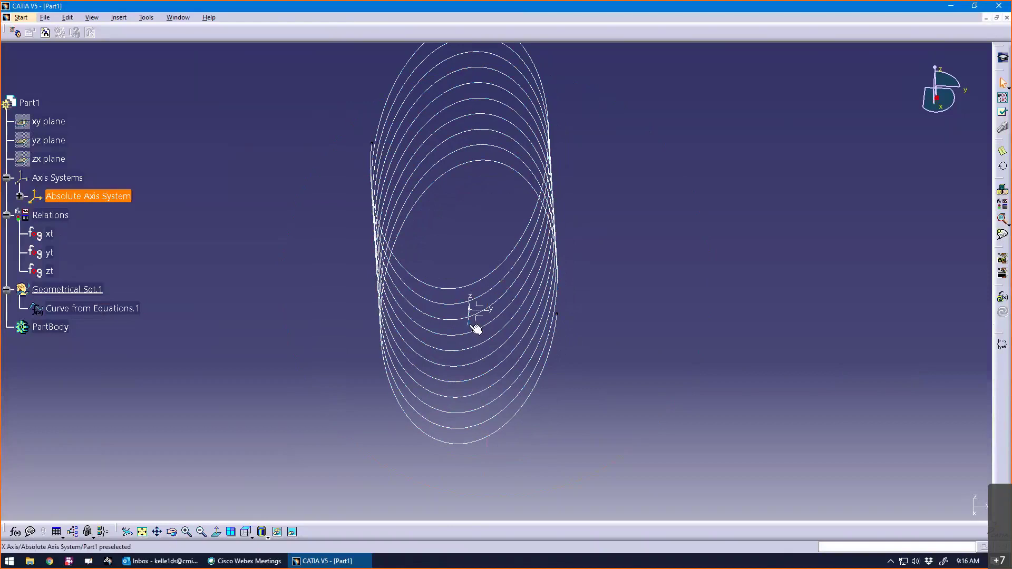
middle_click_drag(472, 355, 463, 364)
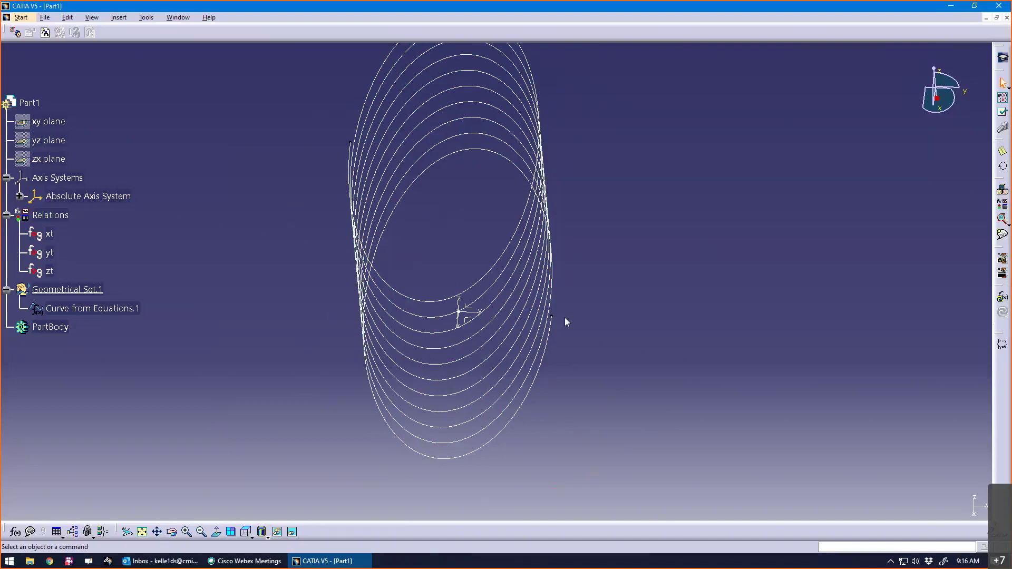
Step: Open the Windows Calculator and switch it to Scientific mode
left_click(9, 562)
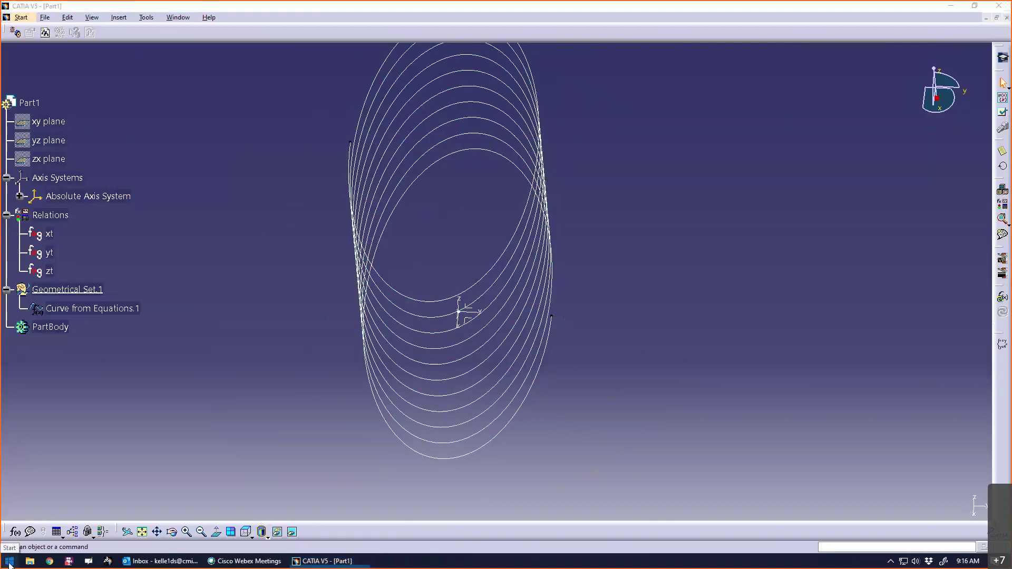
type("cac")
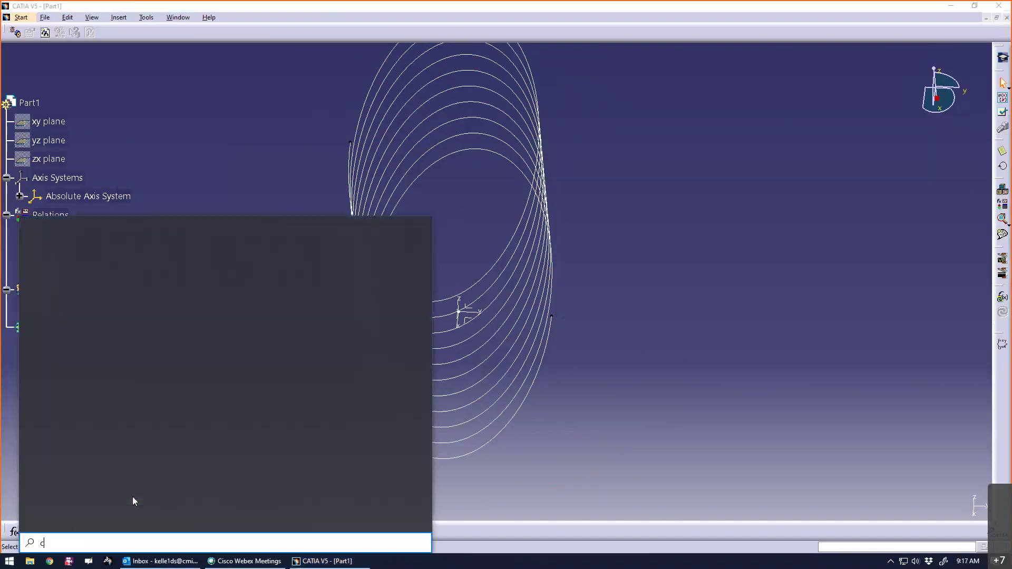
key("Return")
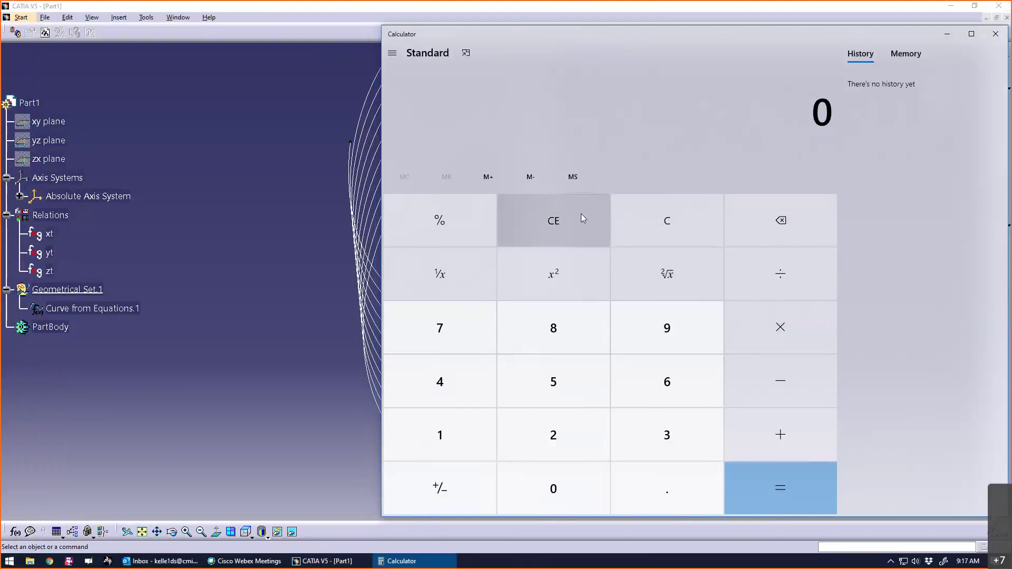
left_click(401, 52)
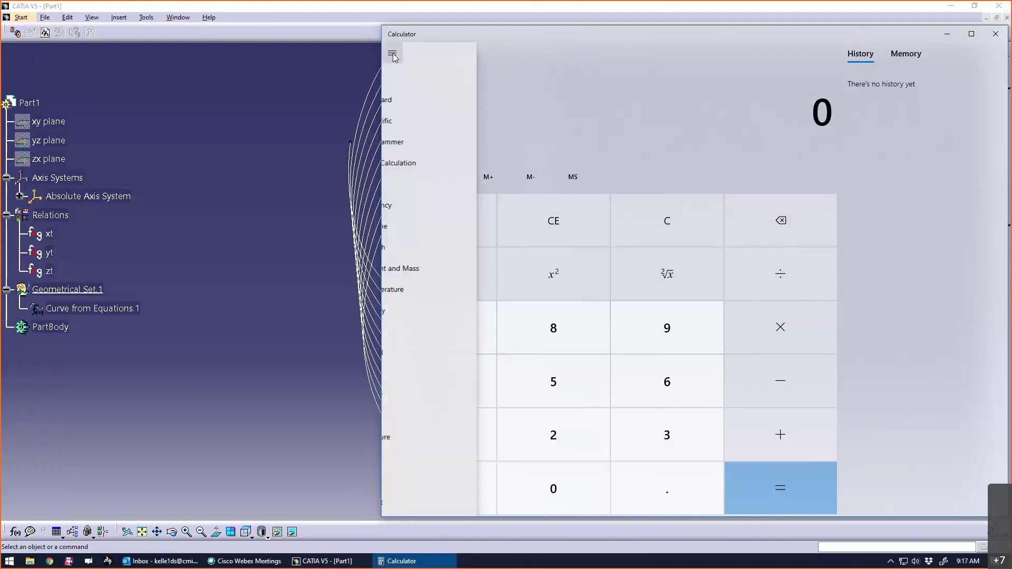
left_click(434, 125)
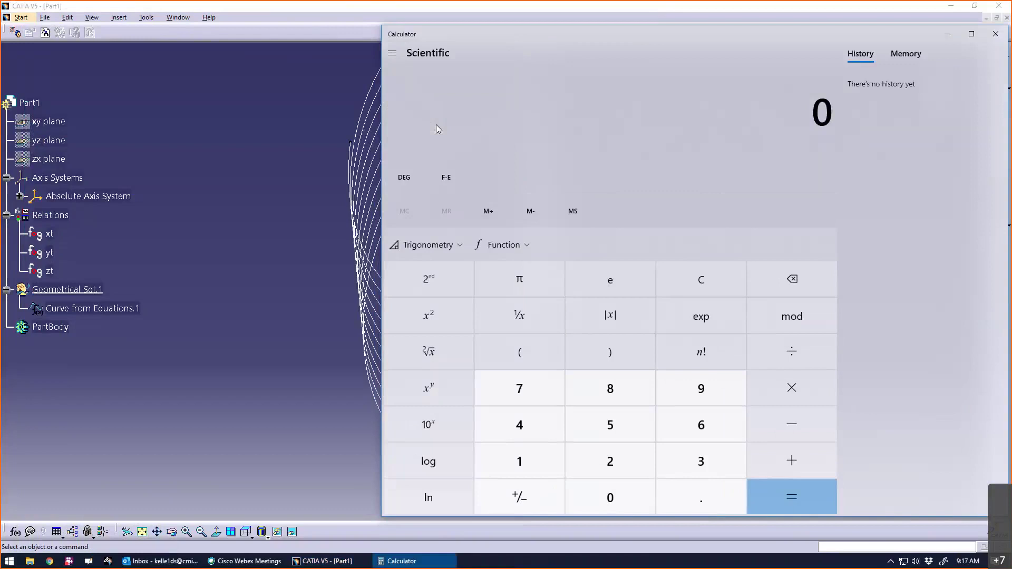
Step: Calculate the cosine of 0 with the angle unit in degrees
left_click(438, 247)
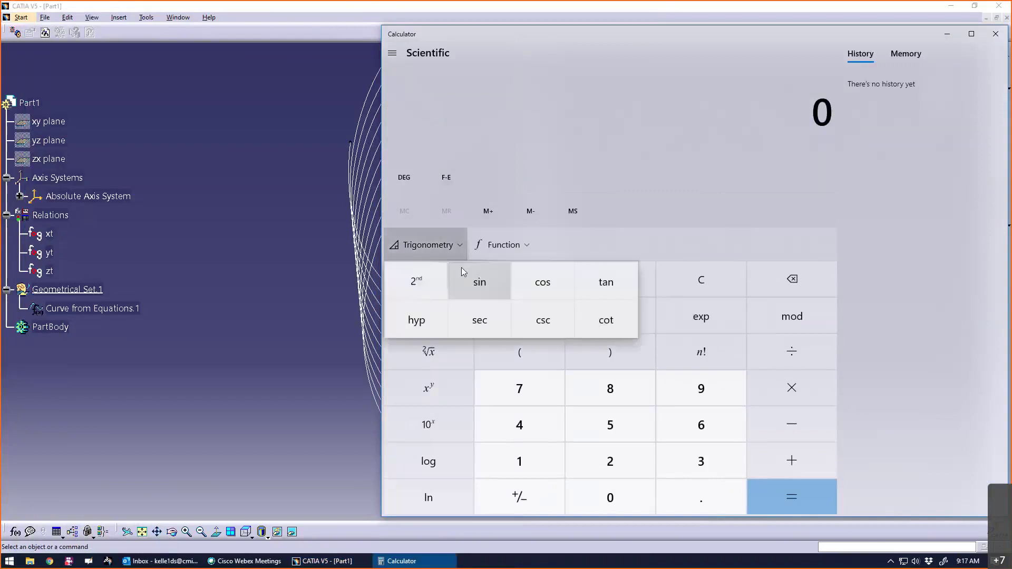
left_click(628, 221)
left_click(433, 255)
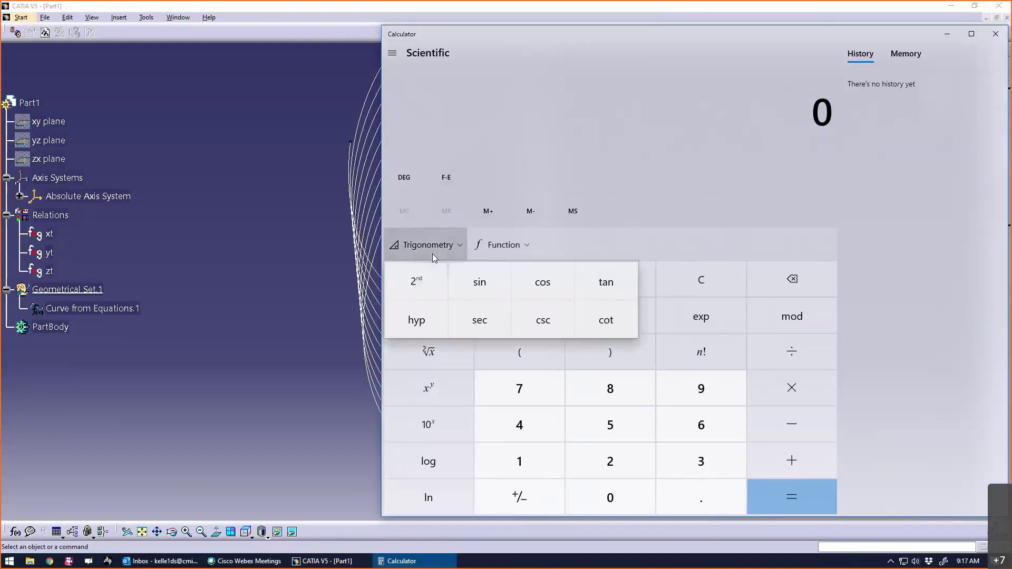
left_click(530, 293)
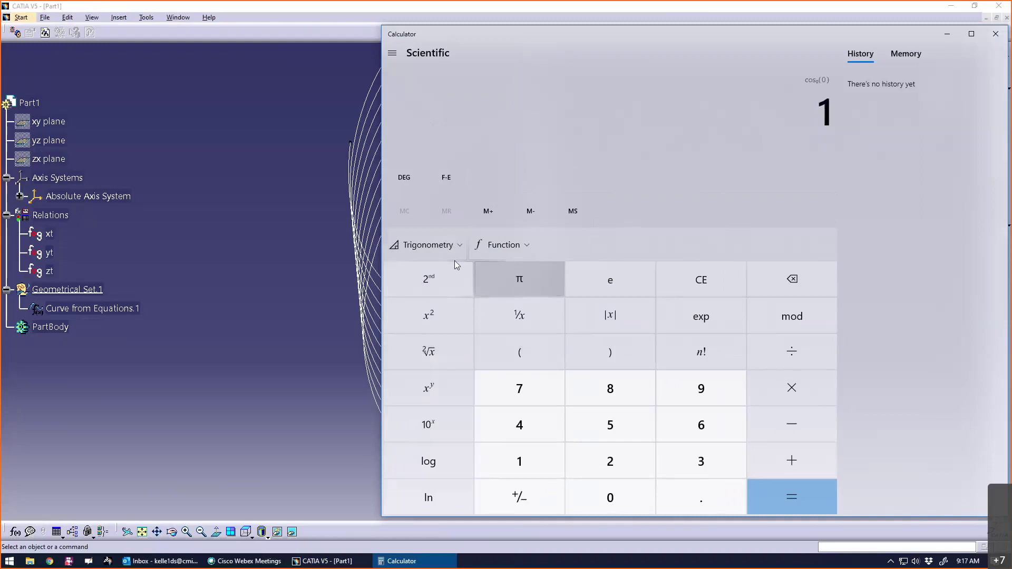
Step: Set the calculator's angle unit to radians, clear the entry, and calculate the sine of 0 followed by the cosine of that result
left_click(399, 175)
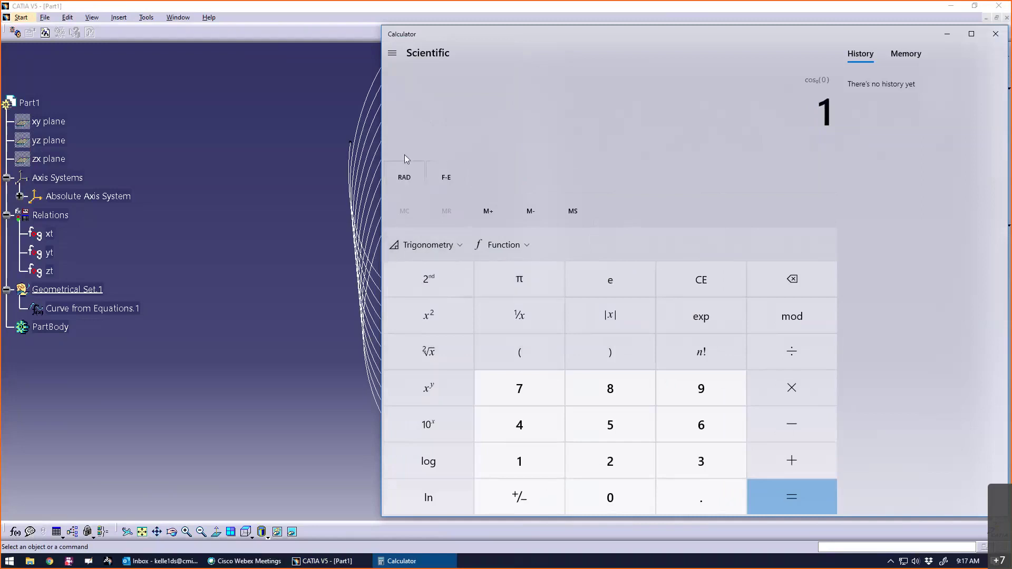
left_click(459, 249)
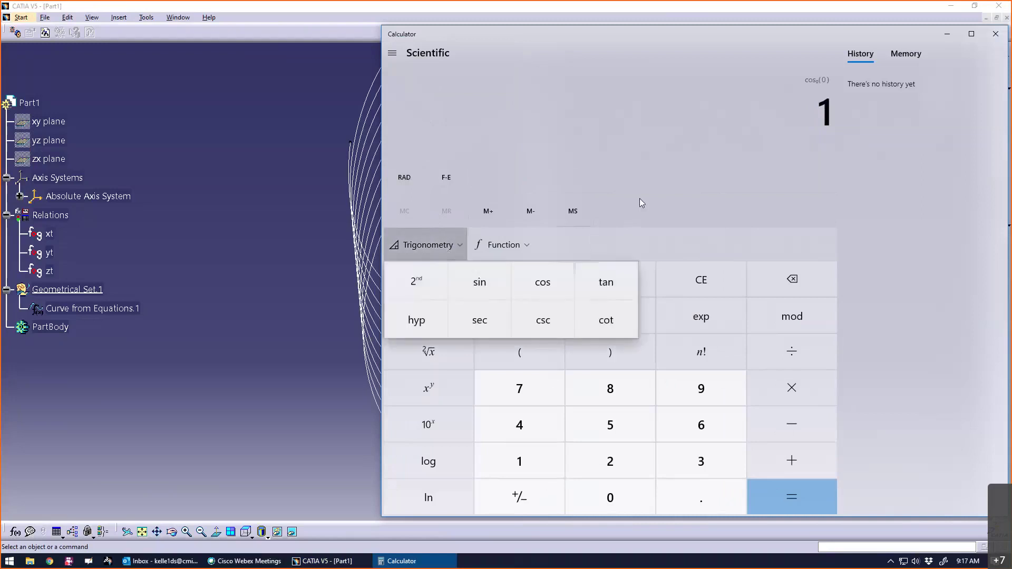
left_click(685, 237)
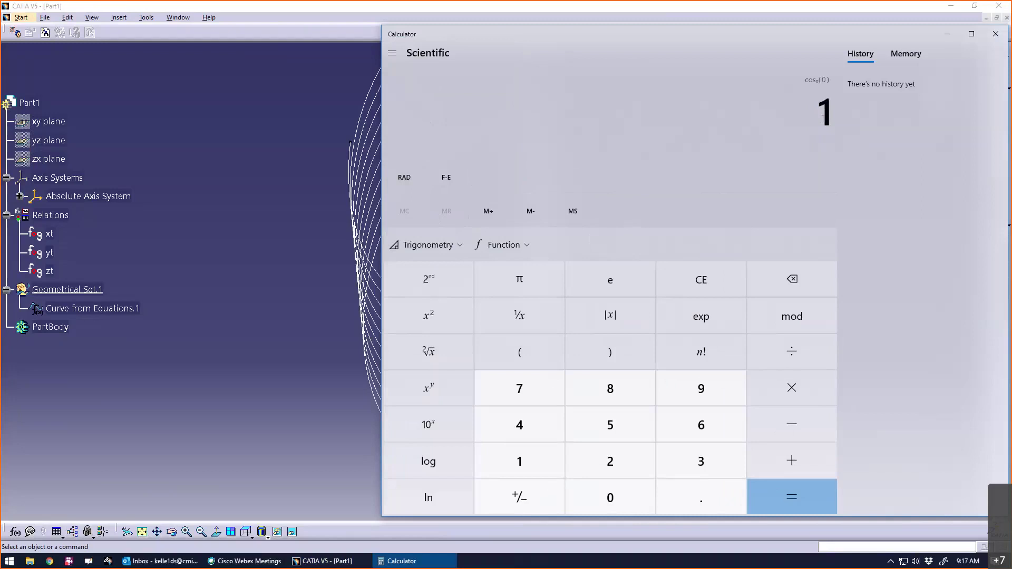
left_click(702, 280)
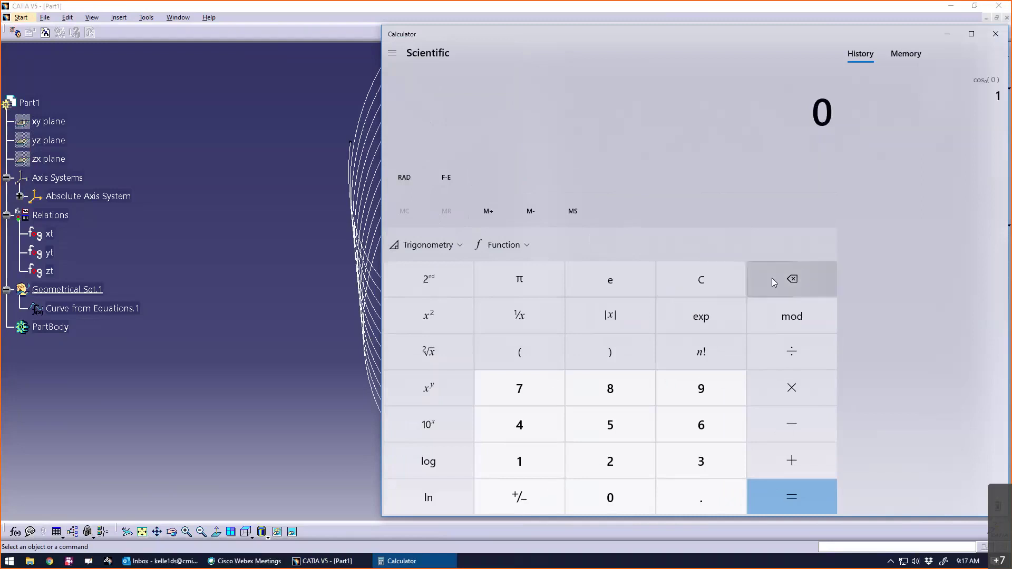
left_click(446, 248)
left_click(488, 280)
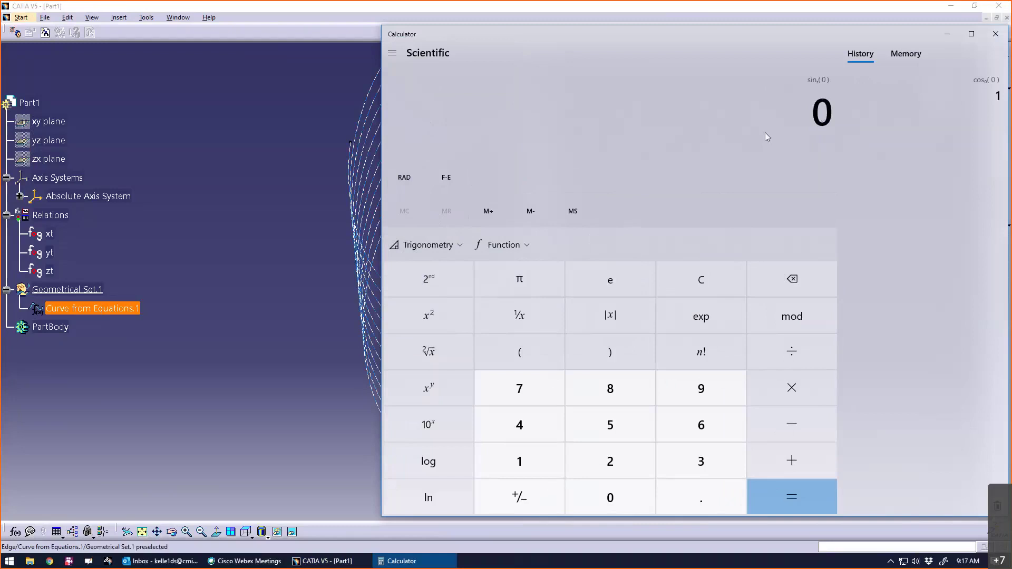
left_click(447, 248)
left_click(542, 283)
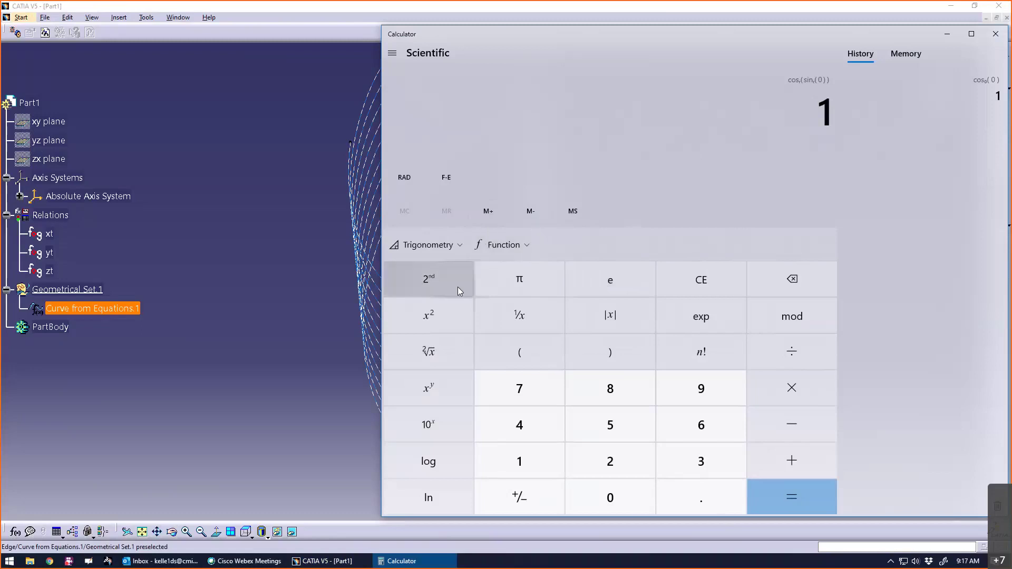
Step: Switch back to CATIA V5 and examine where the spring curve starts relative to the absolute axis system
left_click(287, 306)
middle_click_drag(509, 353, 530, 339)
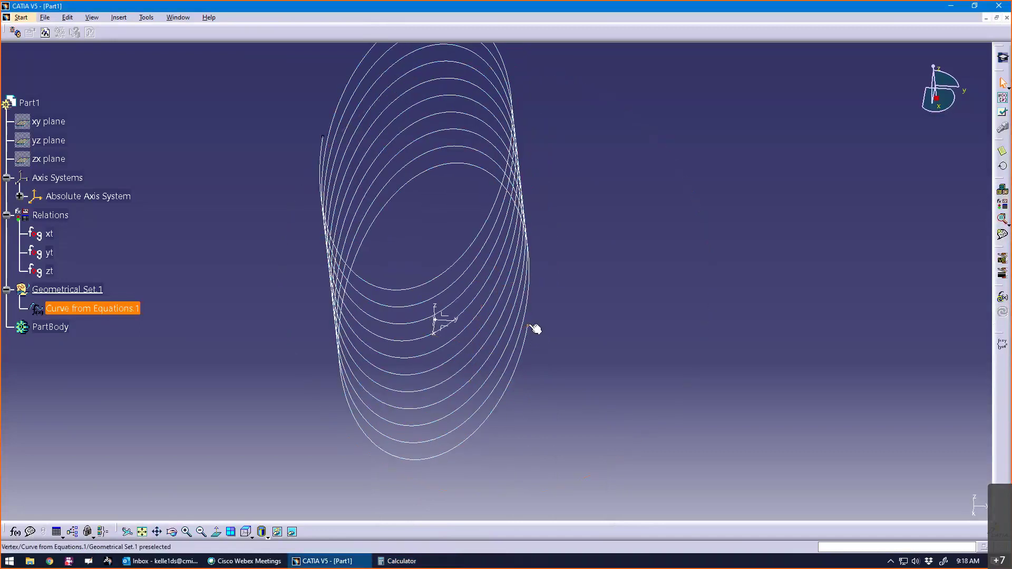
mouse_move(535, 328)
middle_mouse_down()
mouse_move(524, 348)
mouse_move(401, 393)
mouse_move(406, 346)
mouse_move(469, 361)
mouse_move(454, 366)
mouse_move(462, 349)
mouse_move(447, 323)
mouse_move(440, 361)
mouse_move(513, 366)
mouse_move(530, 383)
middle_mouse_up()
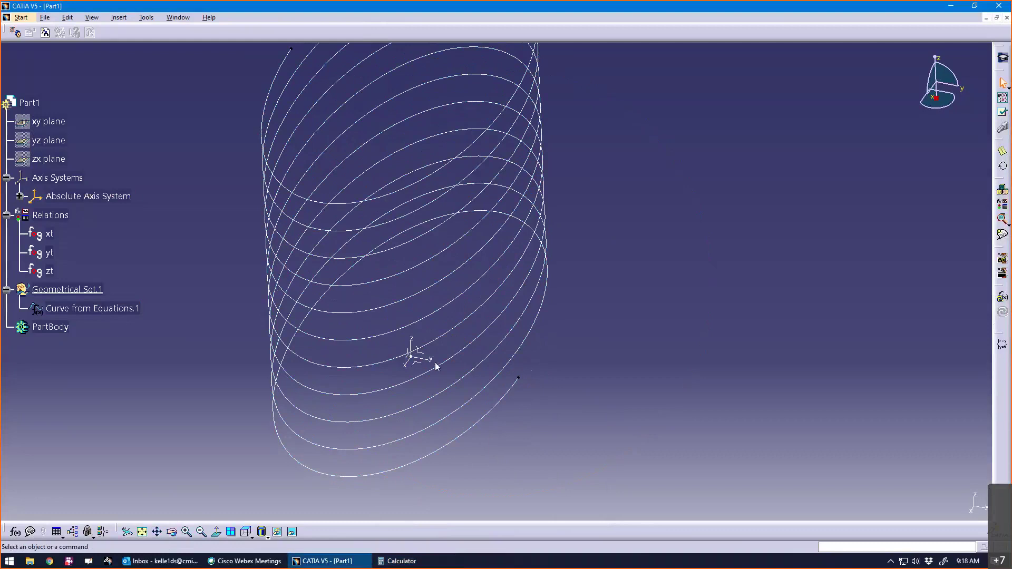
middle_click_drag(435, 365, 436, 363)
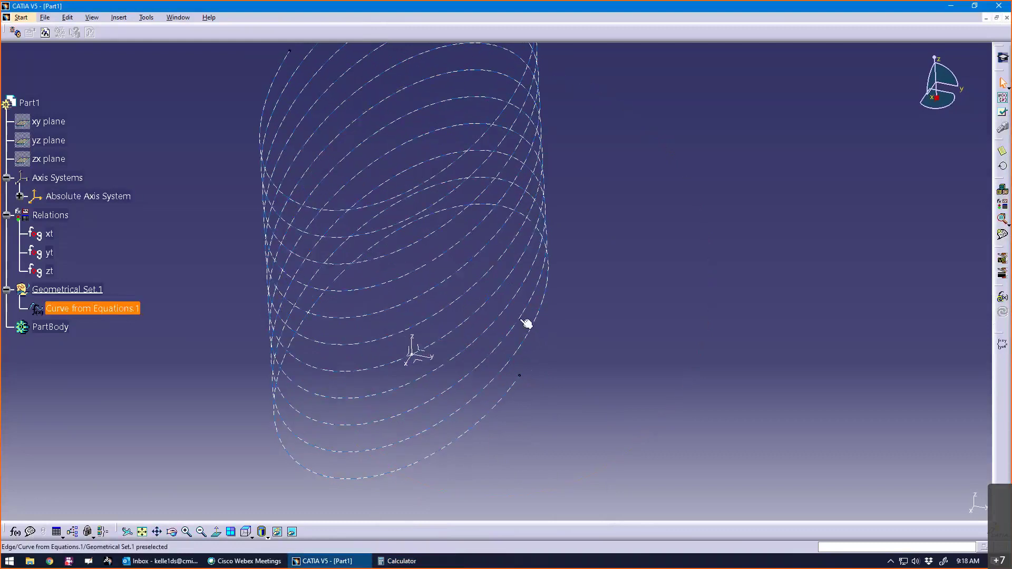
middle_click_drag(544, 321, 567, 314)
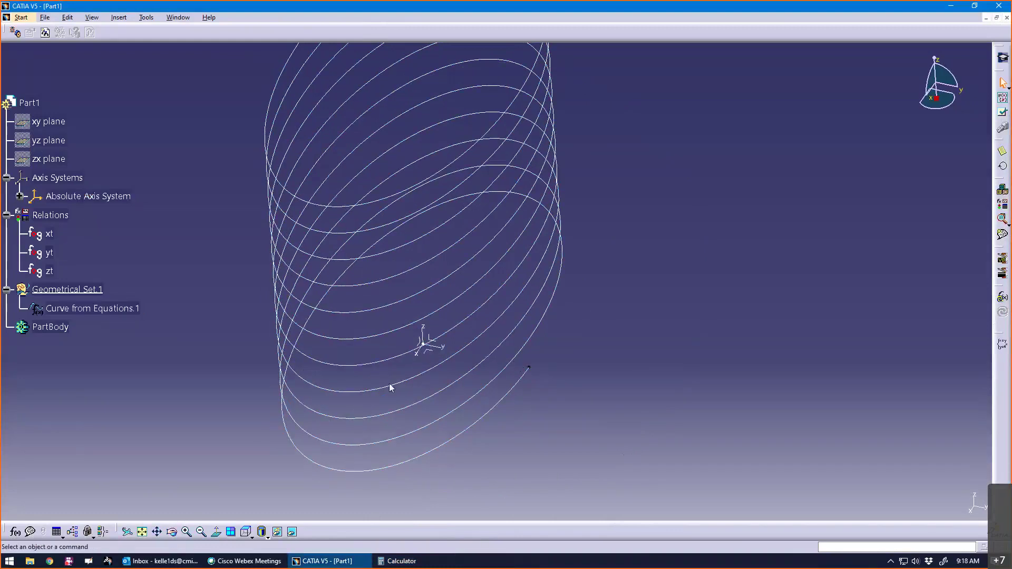
middle_click_drag(414, 369, 394, 339)
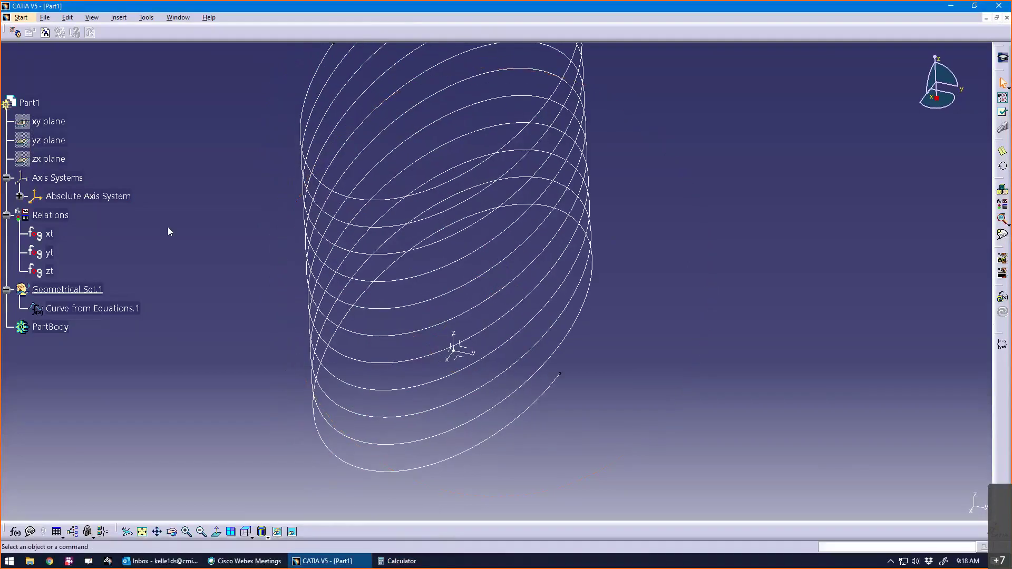
Step: Open the yt law and try applying a minus sign in front of yt in its equation, removing the sign again
double_click(48, 252)
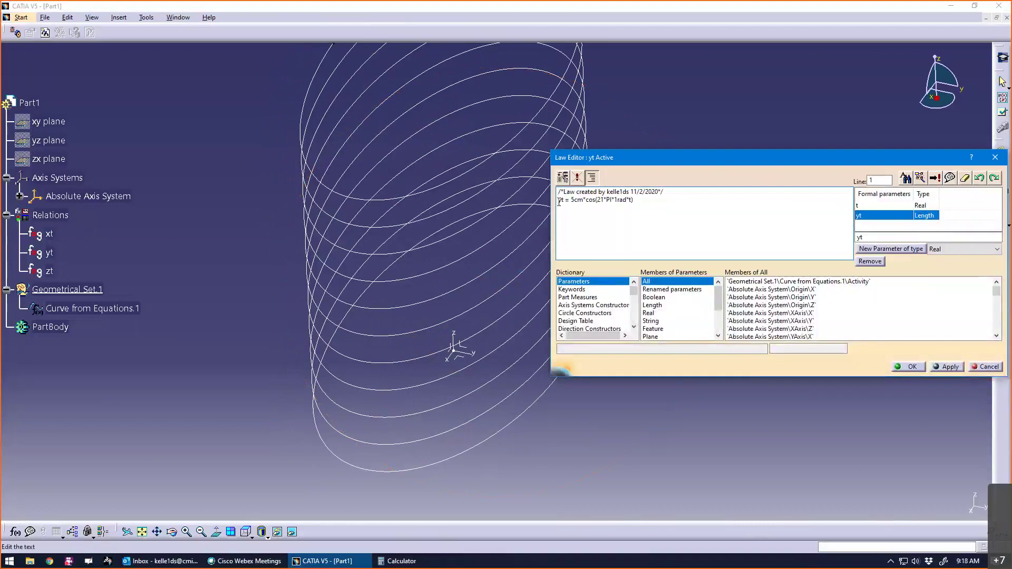
type("-")
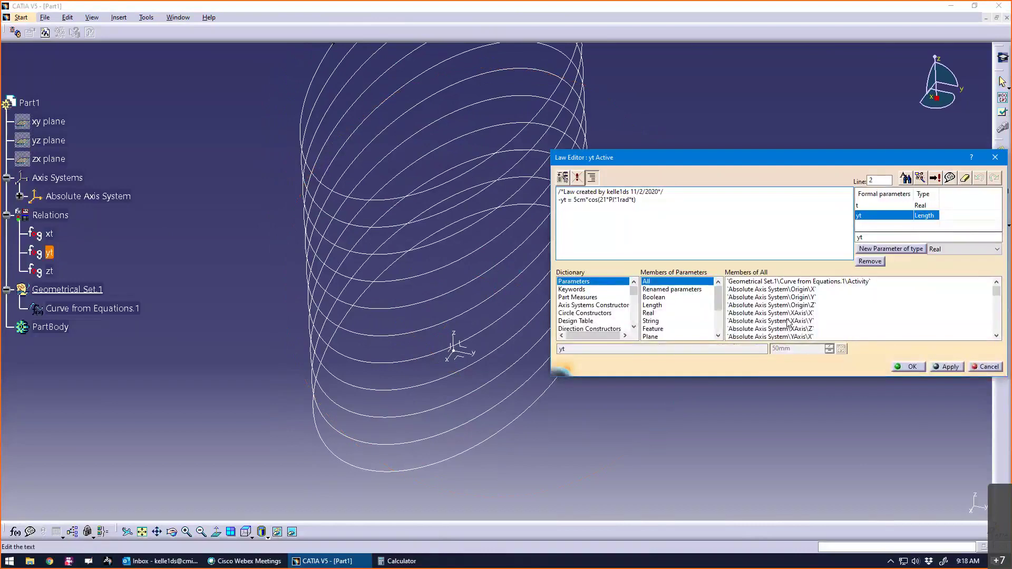
left_click(950, 367)
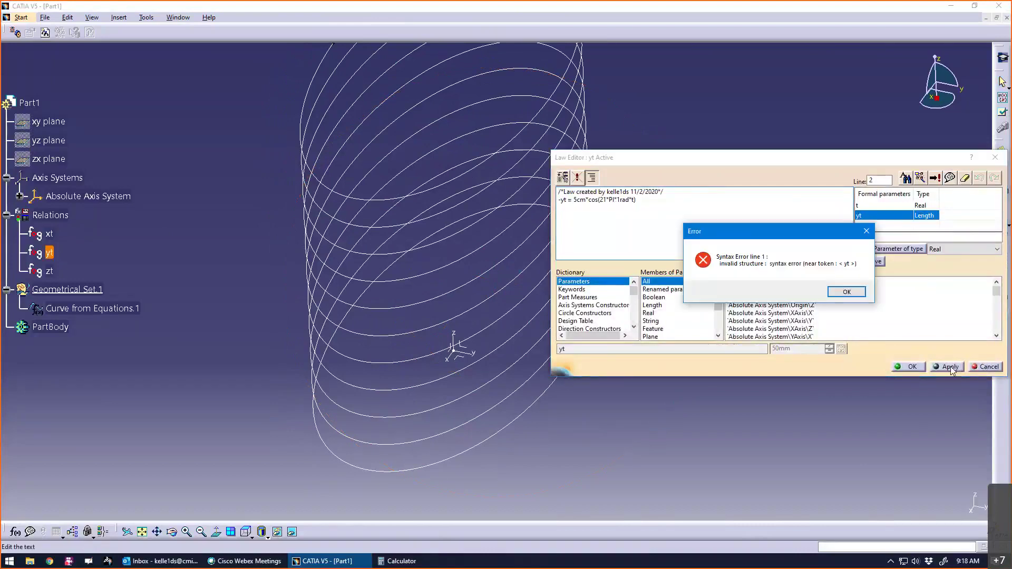
left_click(837, 293)
left_click(563, 201)
key("BackSpace")
Step: Put a minus sign before 5cm so the law reads yt = -5cm*cos(21*PI*1rad*t), apply it and accept the law
left_click(570, 201)
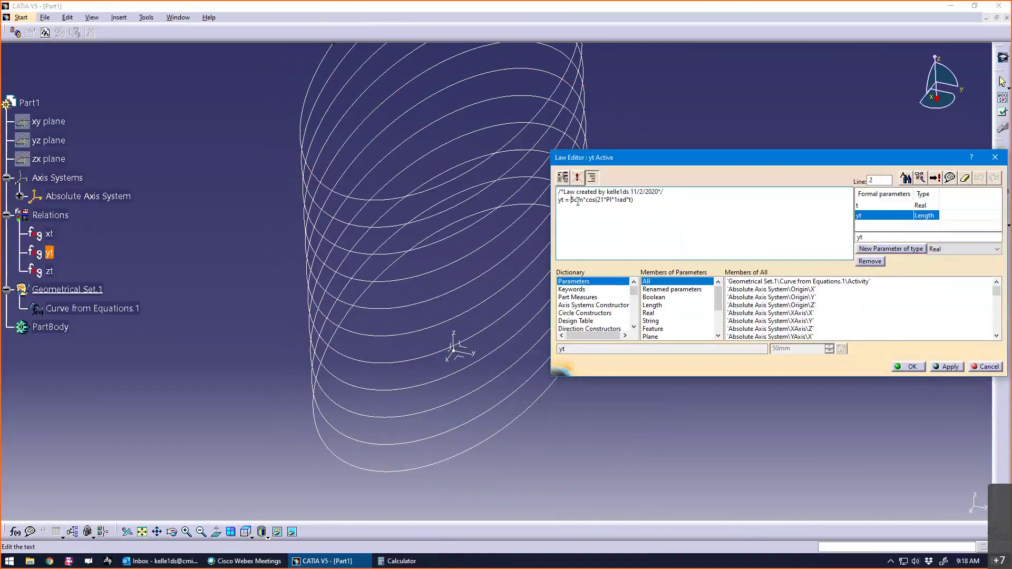
type("-")
left_click(951, 367)
left_click(917, 367)
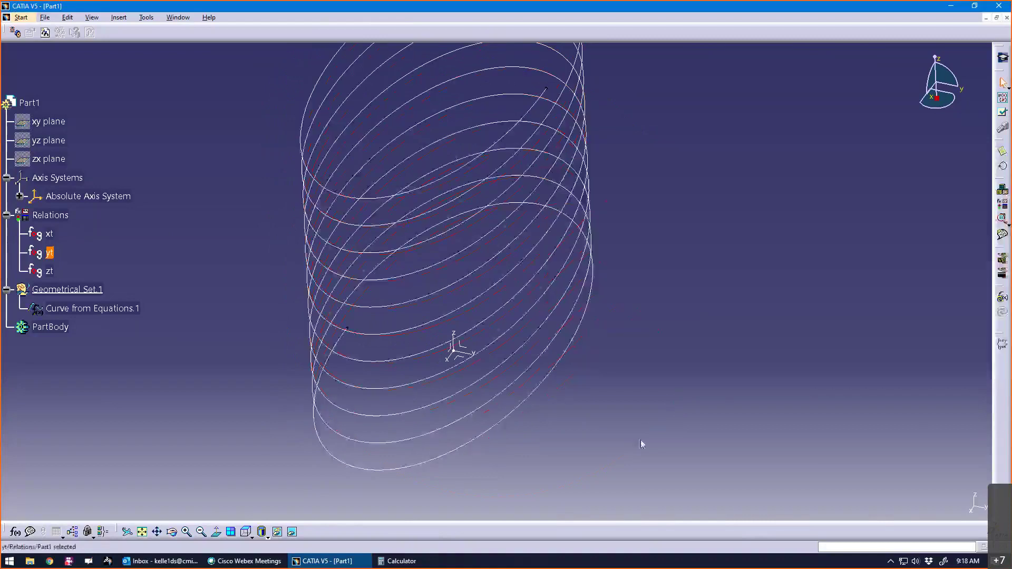
Step: Put a minus sign before t*15cm in the zt law so it reads zt = - t*15cm, apply it and accept the law
middle_click_drag(305, 403, 309, 389)
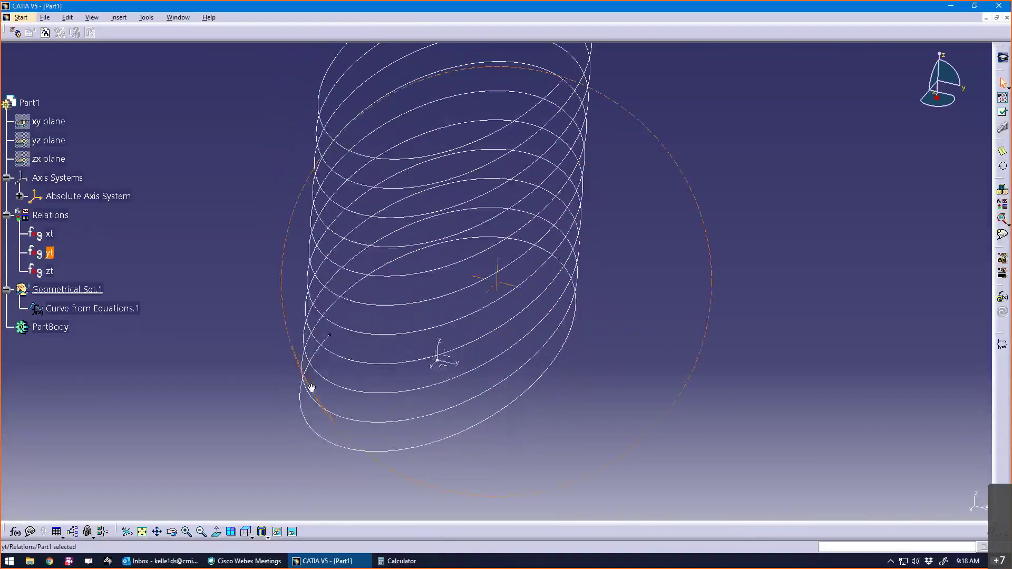
middle_click_drag(388, 390, 364, 404)
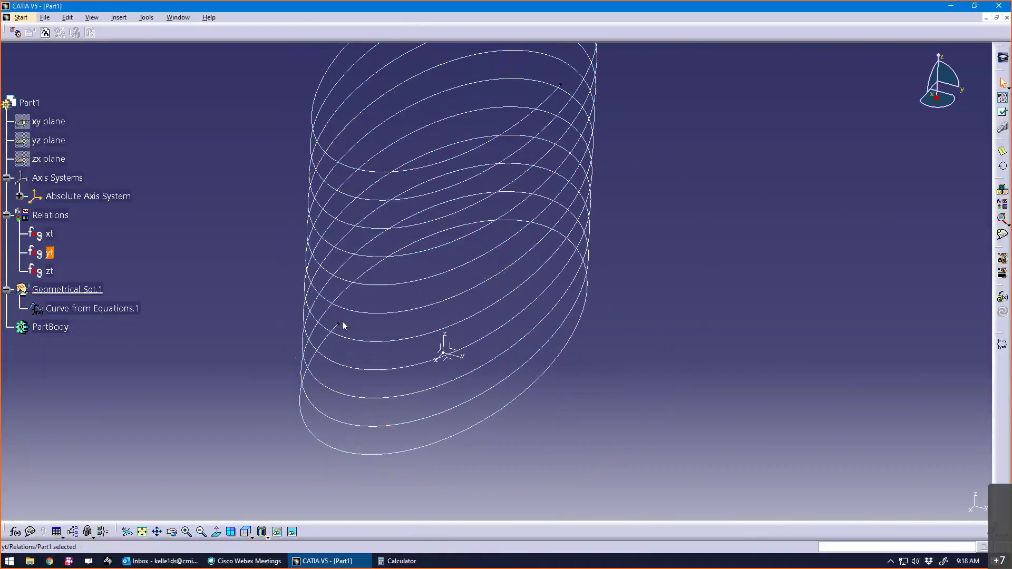
middle_click_drag(477, 393, 474, 406)
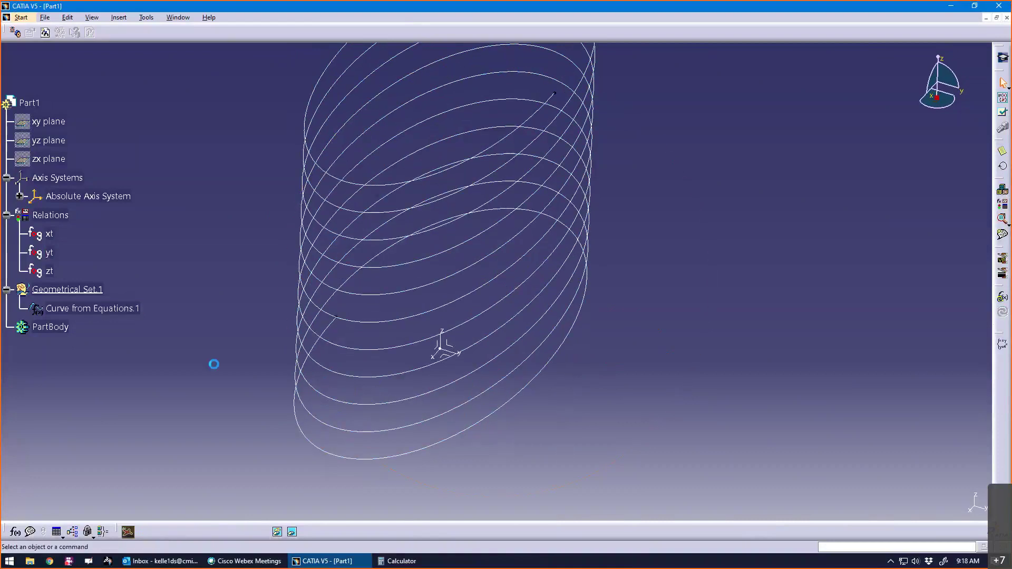
middle_click_drag(318, 381, 321, 305)
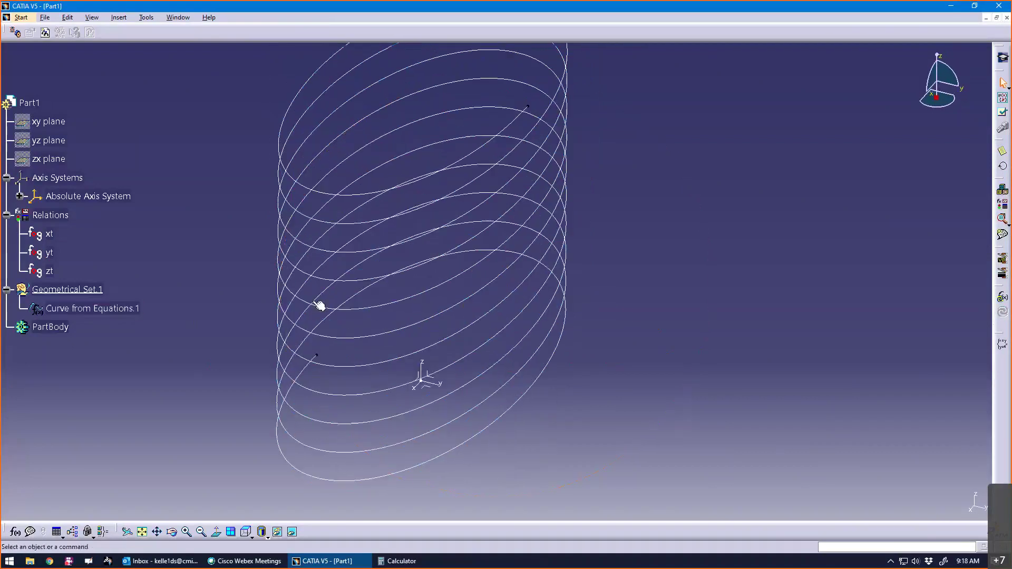
double_click(53, 273)
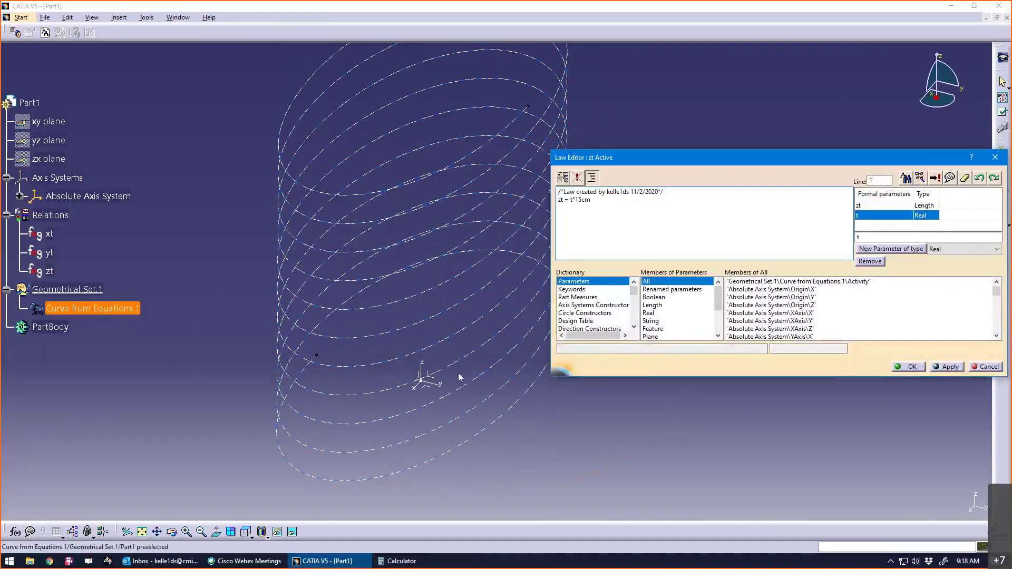
middle_click_drag(456, 401, 441, 400)
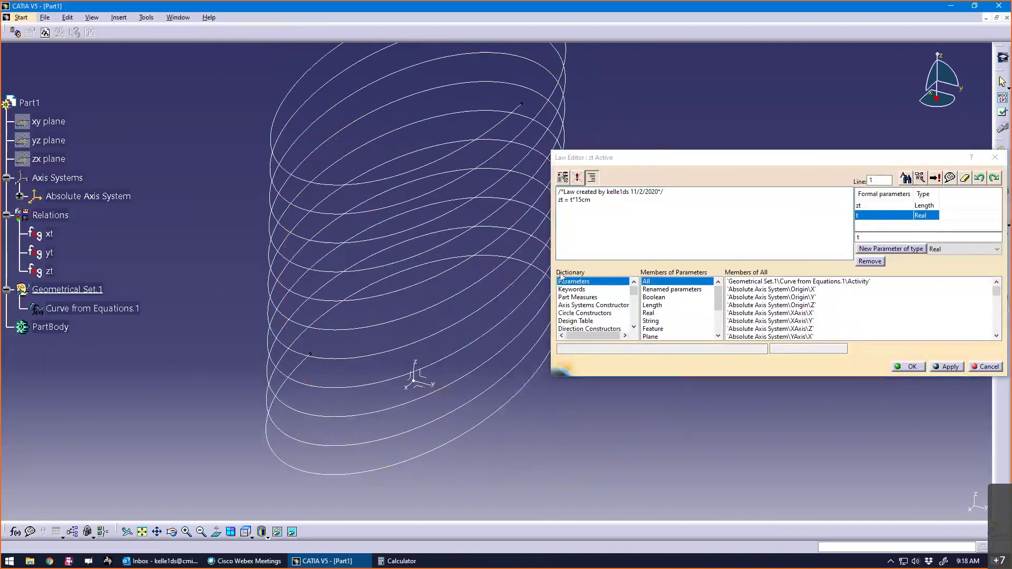
left_click(635, 221)
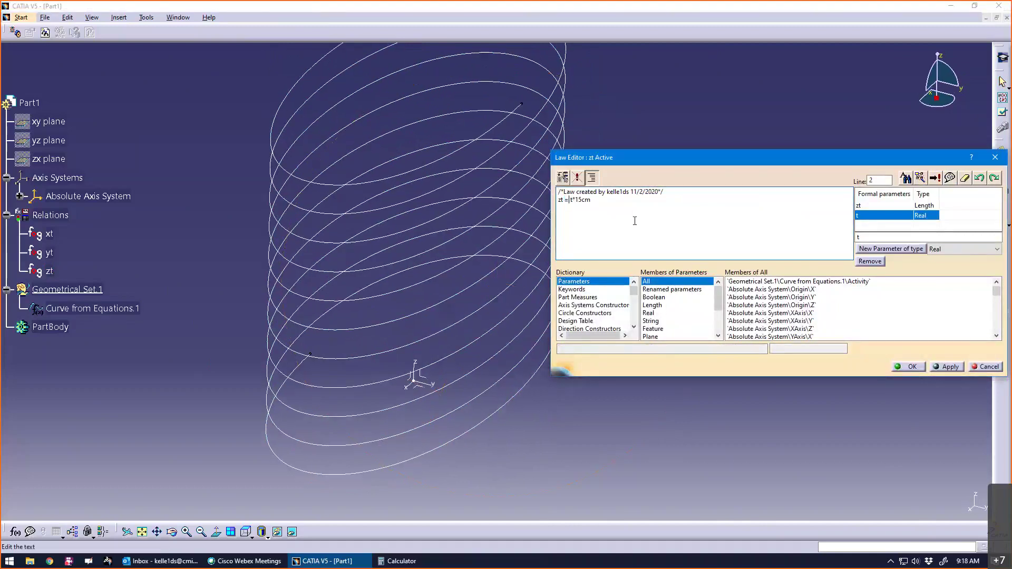
type("-")
left_click(945, 366)
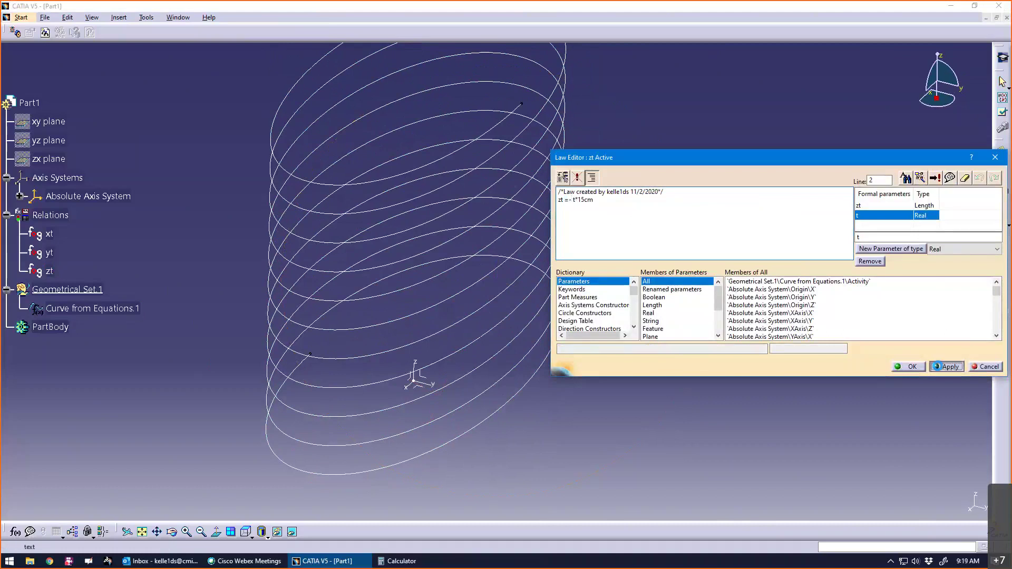
left_click(921, 367)
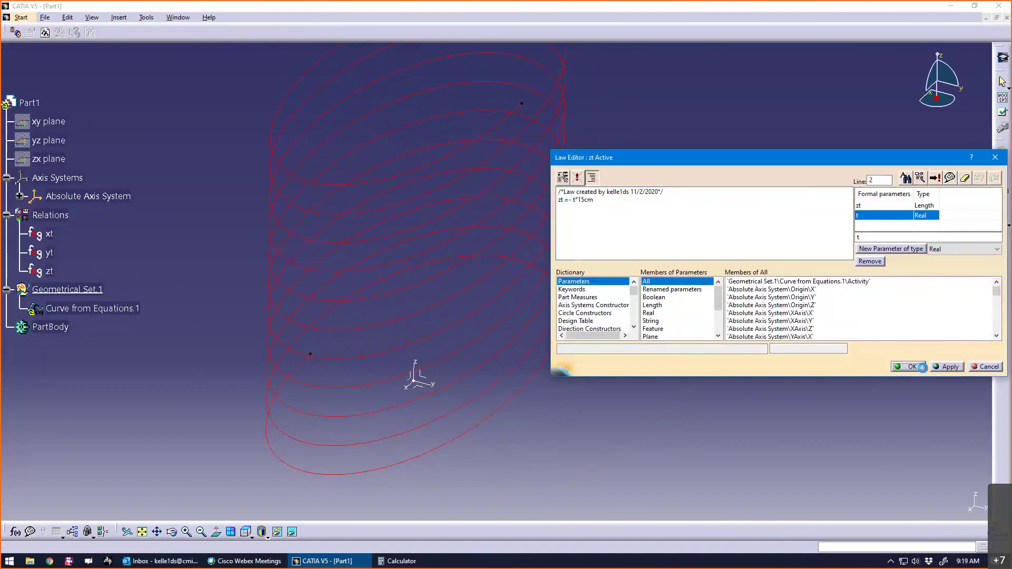
Step: Switch from the law tools back to the Generative Shape Design workbench and collapse the Part1 tree
middle_click_drag(690, 399, 694, 334)
middle_click_drag(209, 350, 250, 348)
middle_click_drag(500, 441, 472, 384)
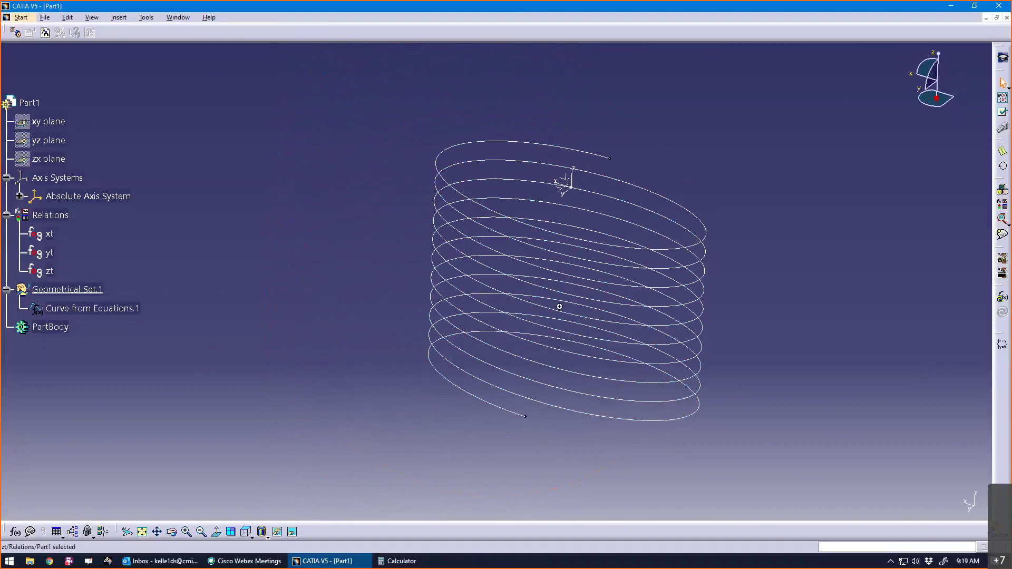
middle_click_drag(560, 307, 519, 314)
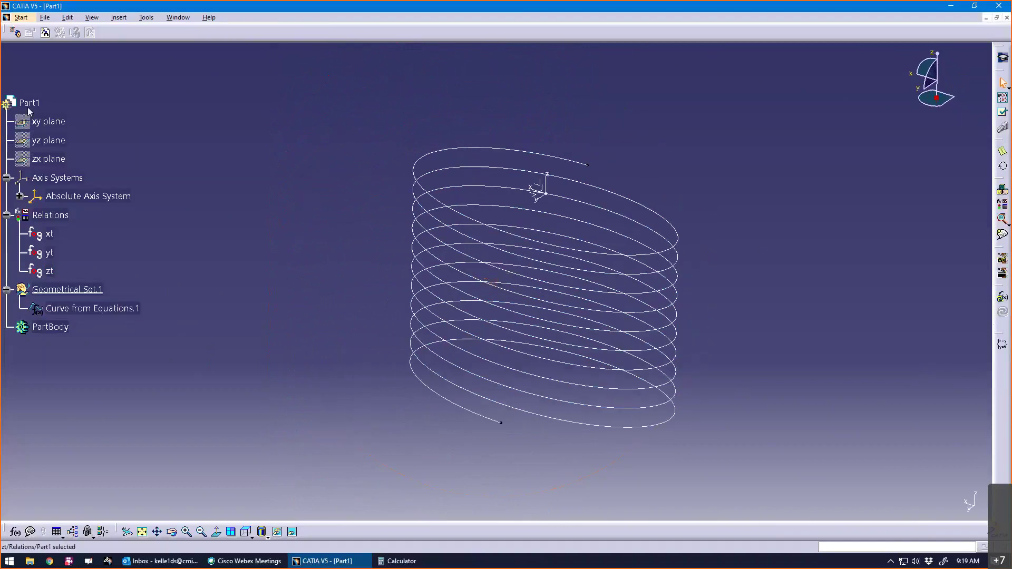
double_click(27, 103)
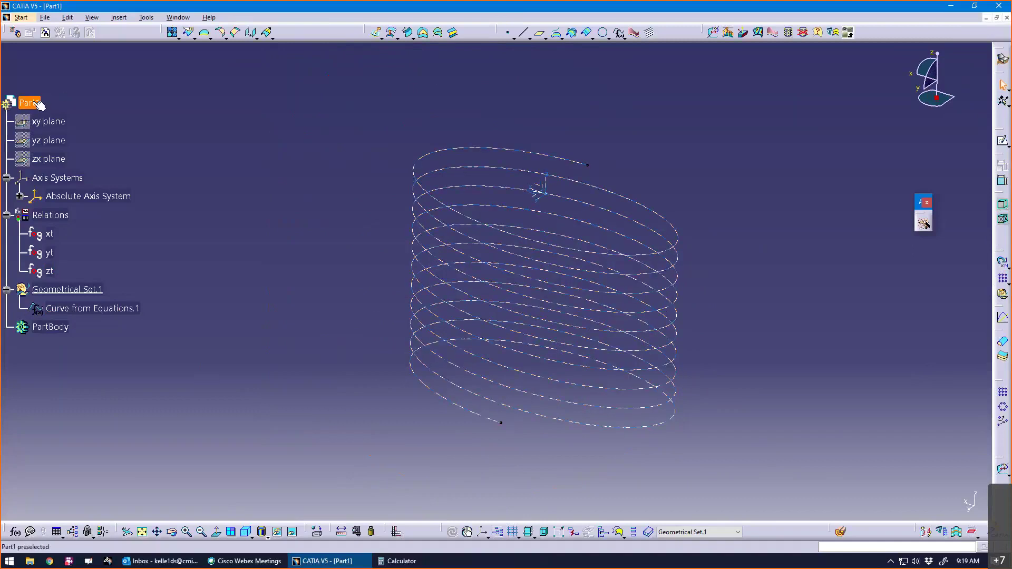
double_click(35, 103)
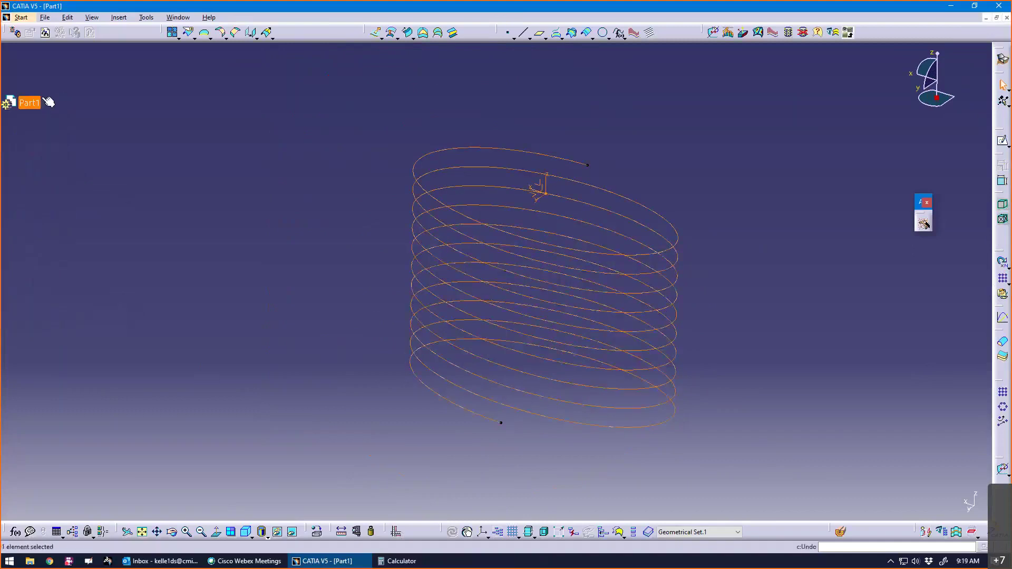
Step: Start a positioned sketch and create its support plane normal to the spring curve at the curve's upper endpoint
left_click(1008, 147)
left_click(1001, 157)
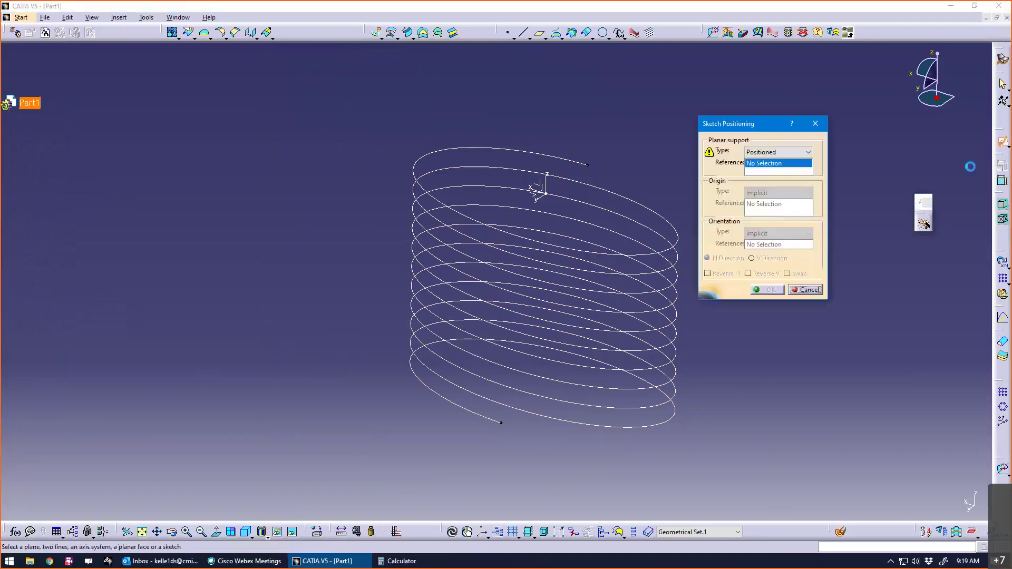
right_click(788, 168)
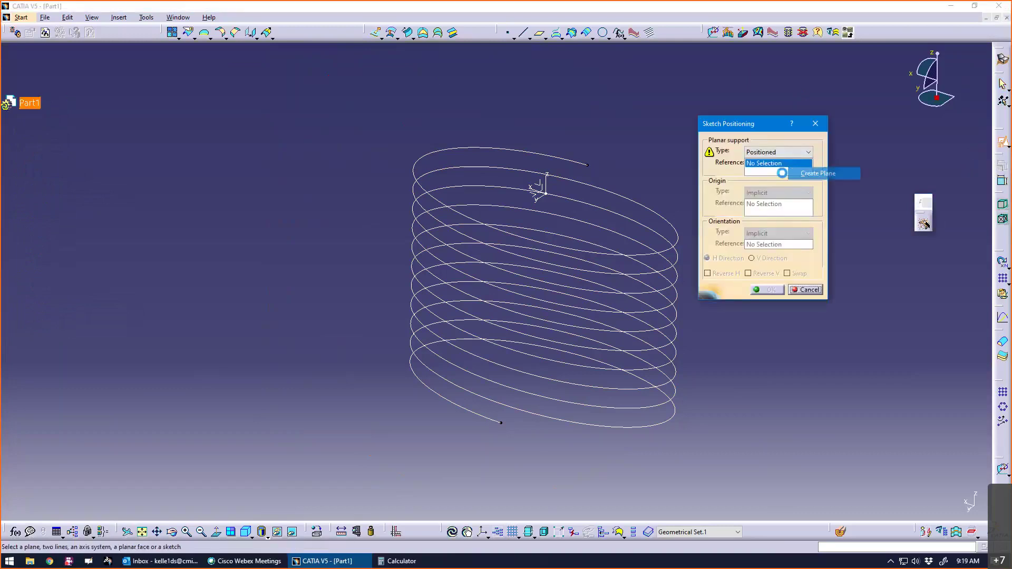
left_click(806, 174)
left_click(577, 162)
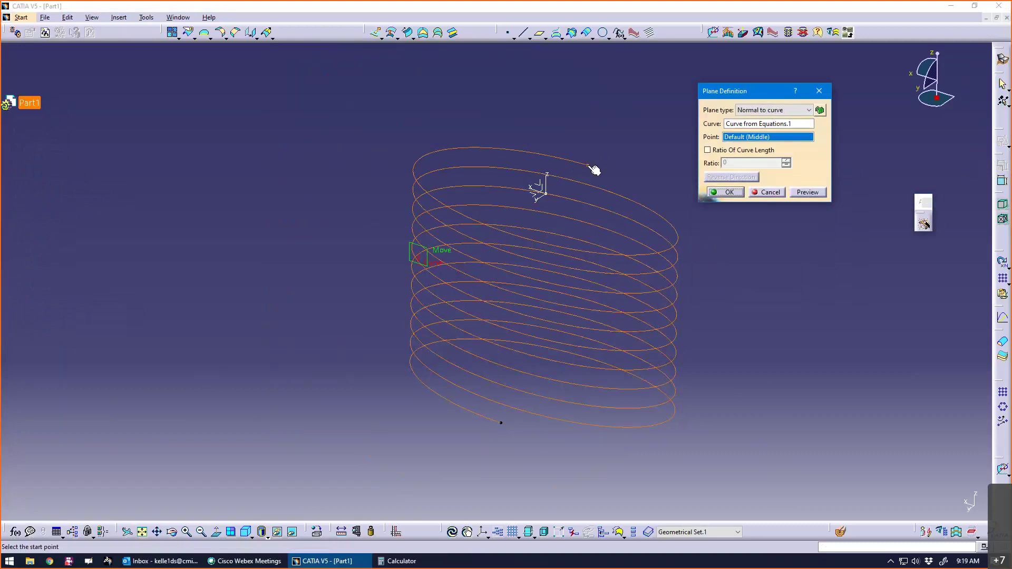
left_click(740, 192)
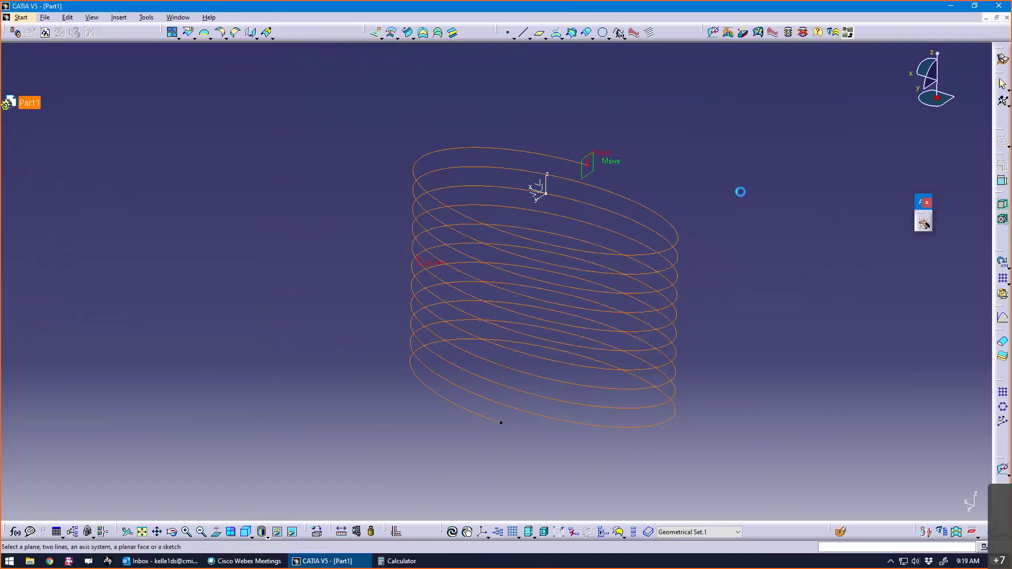
Step: Set the sketch origin type to Projection point, choose the spring's upper endpoint as reference and enter the sketch
left_click(778, 193)
left_click(769, 220)
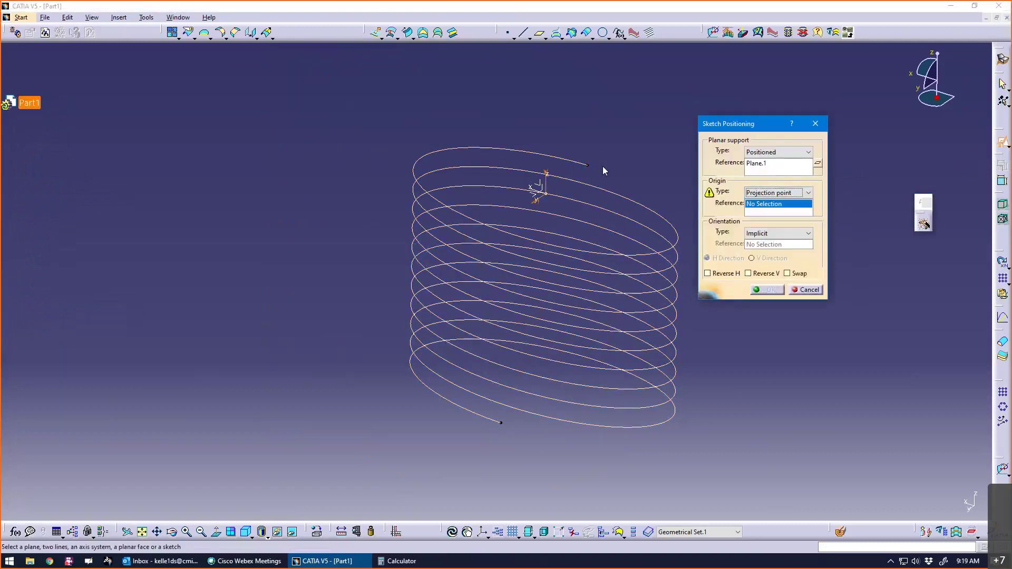
left_click(588, 165)
left_click(767, 289)
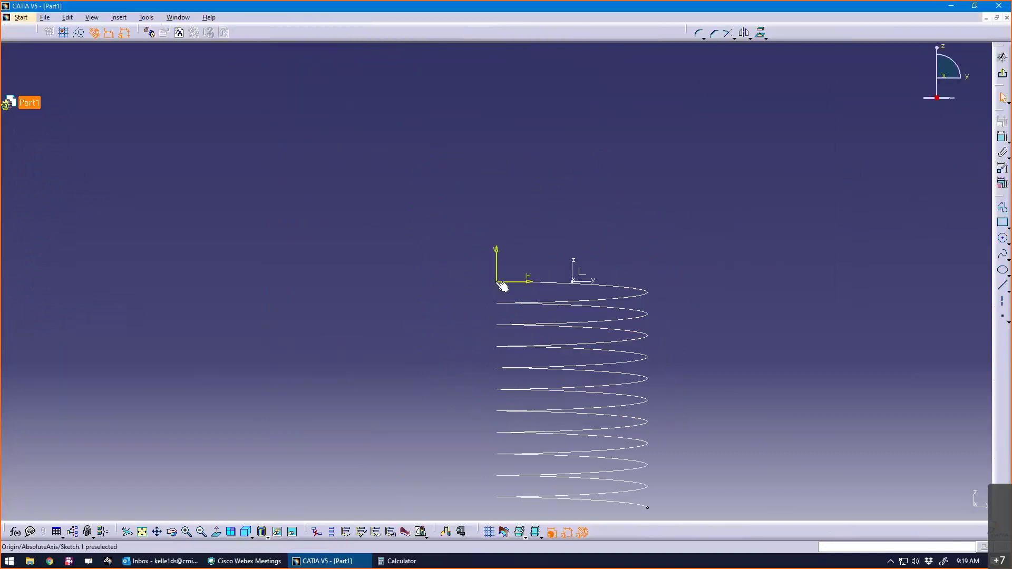
Step: Sketch a circle about 6.8 mm in diameter centred on the sketch origin and exit the sketch
left_click(1002, 239)
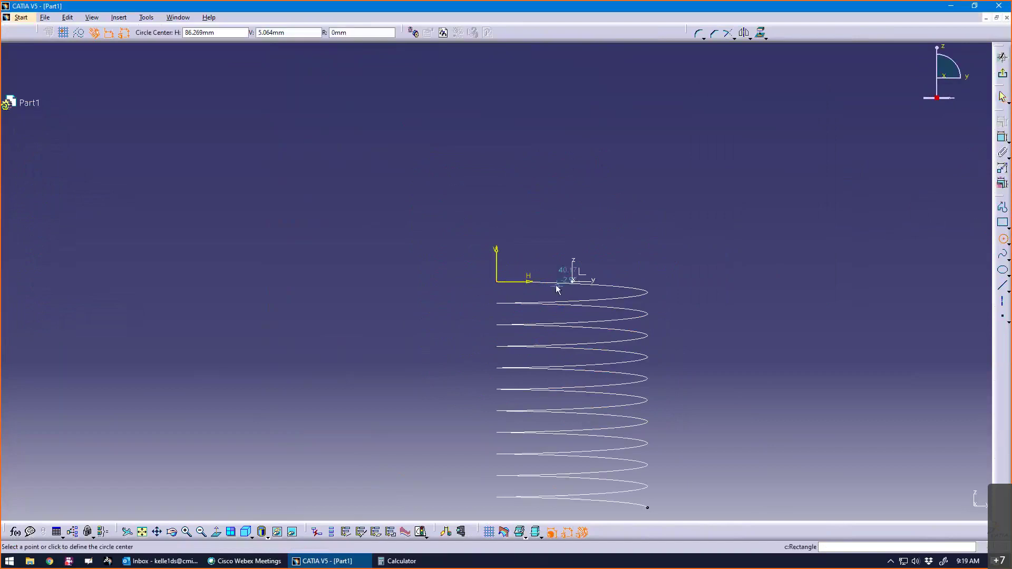
left_click(496, 282)
left_click(503, 283)
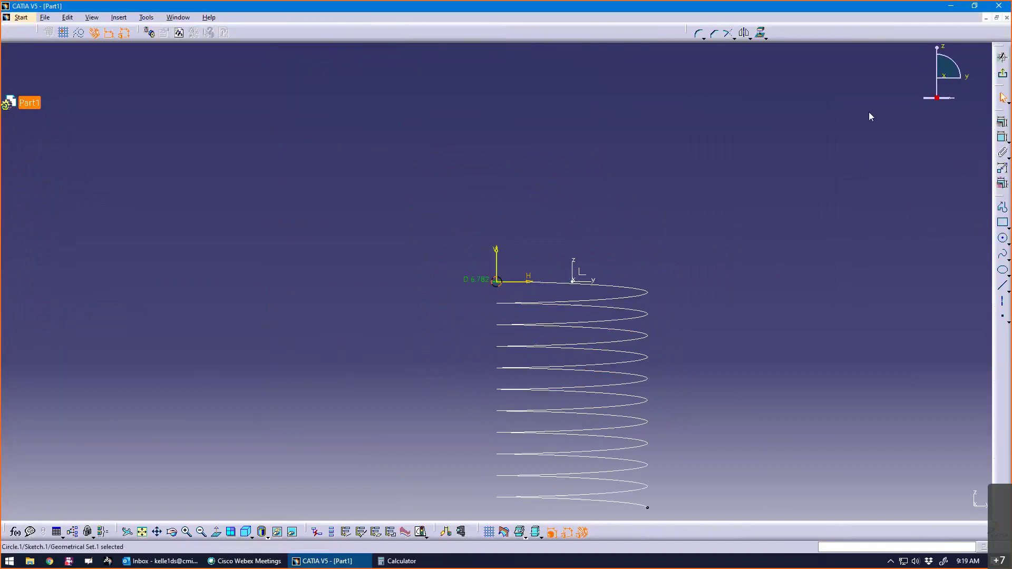
left_click(1002, 72)
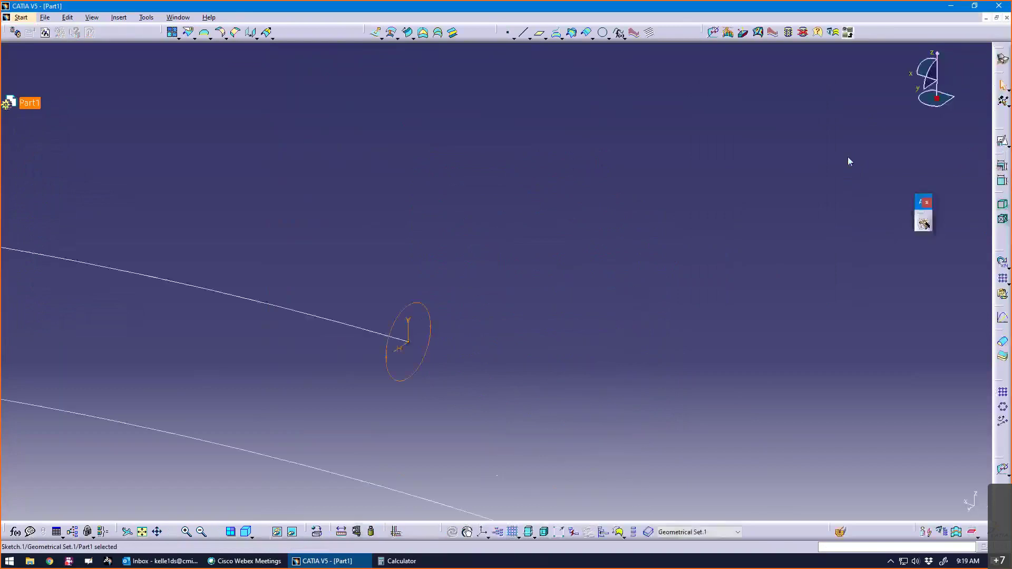
left_click(709, 294)
Step: Try a swept surface with the circle sketch as profile and the spring curve as guide curve, preview it and cancel the sweep
mouse_move(709, 294)
middle_mouse_down()
mouse_move(743, 237)
mouse_move(712, 236)
middle_mouse_up()
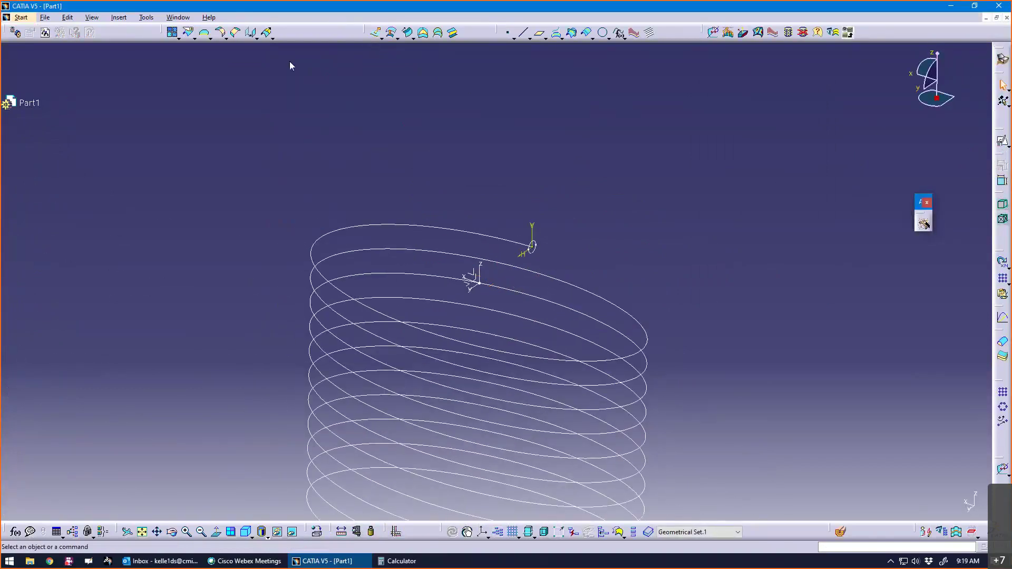
left_click(45, 33)
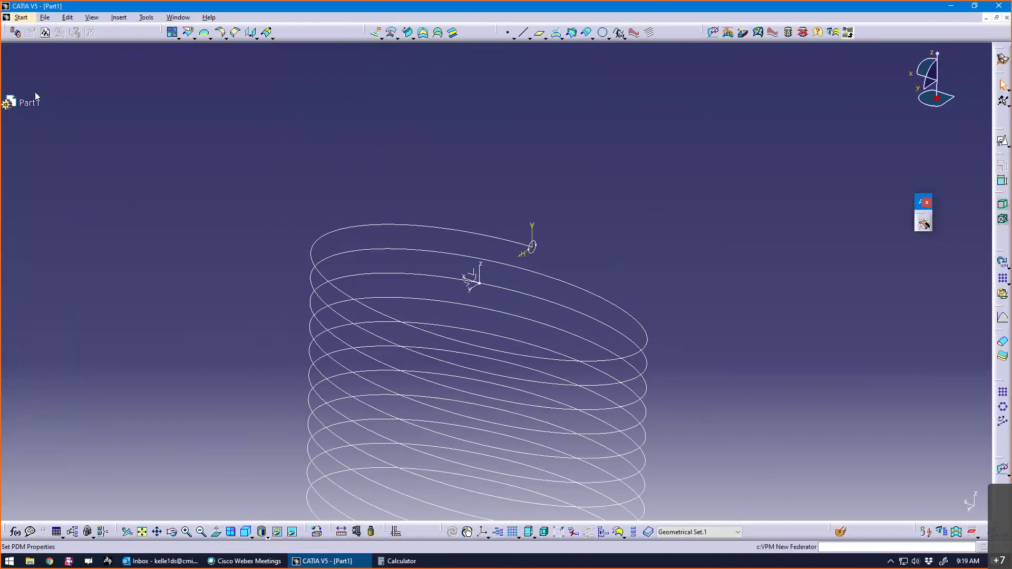
left_click(316, 78)
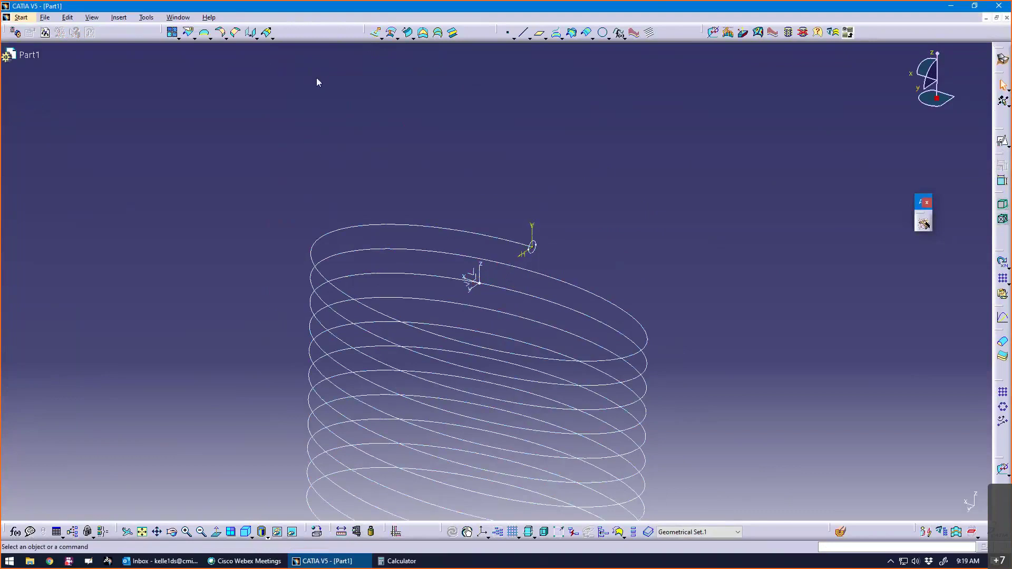
left_click(415, 41)
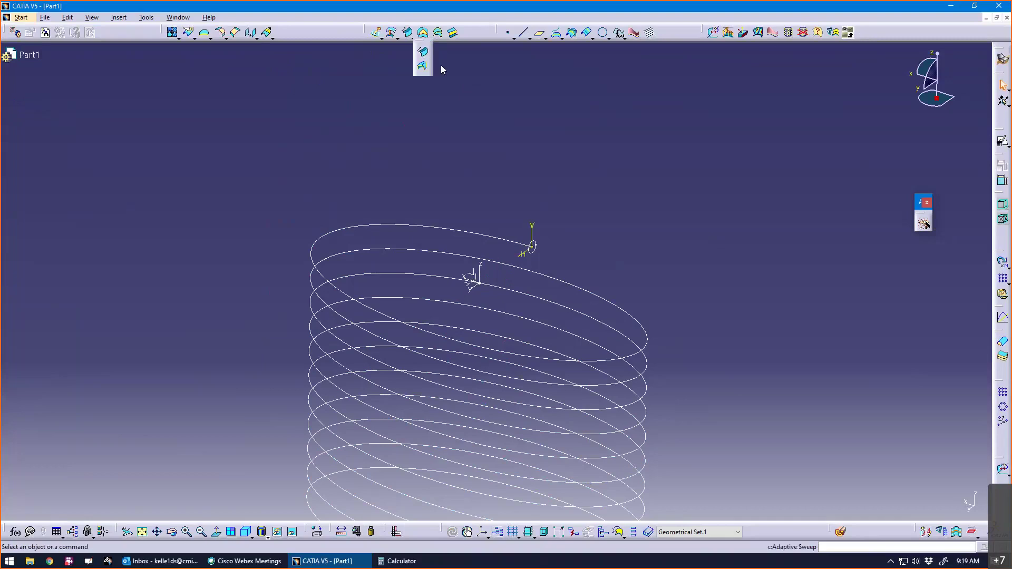
left_click(420, 48)
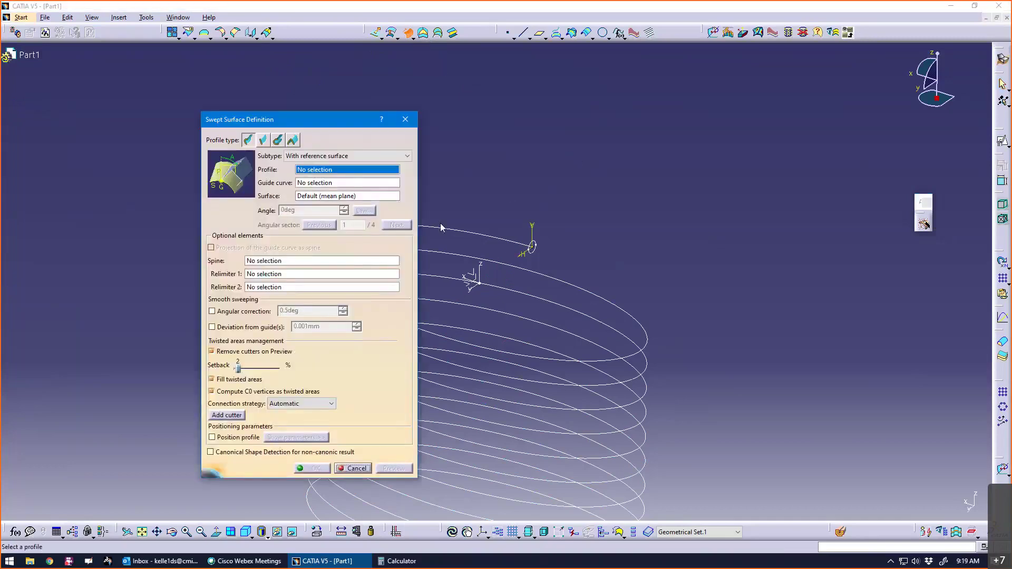
left_click(488, 238)
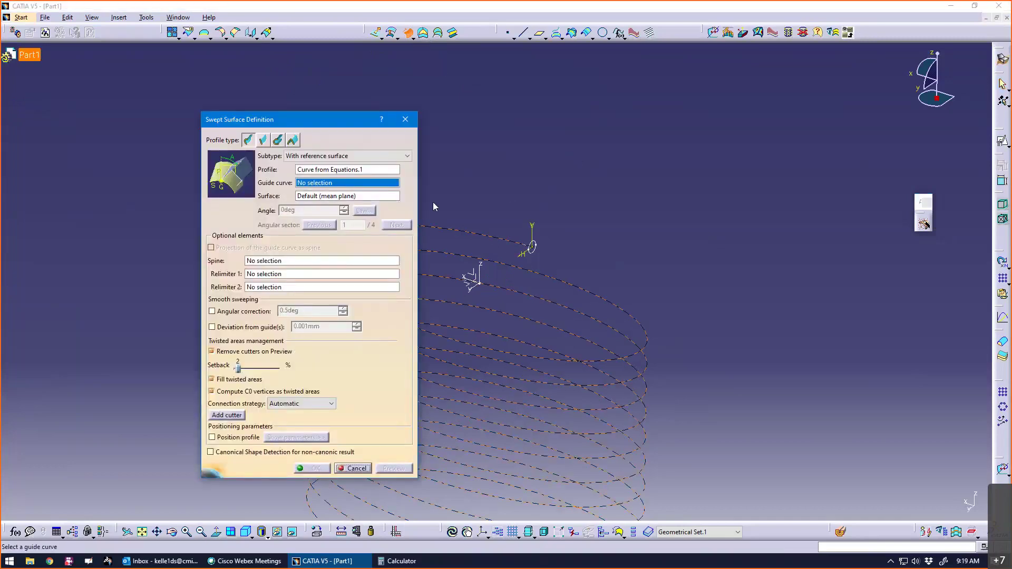
left_click(382, 171)
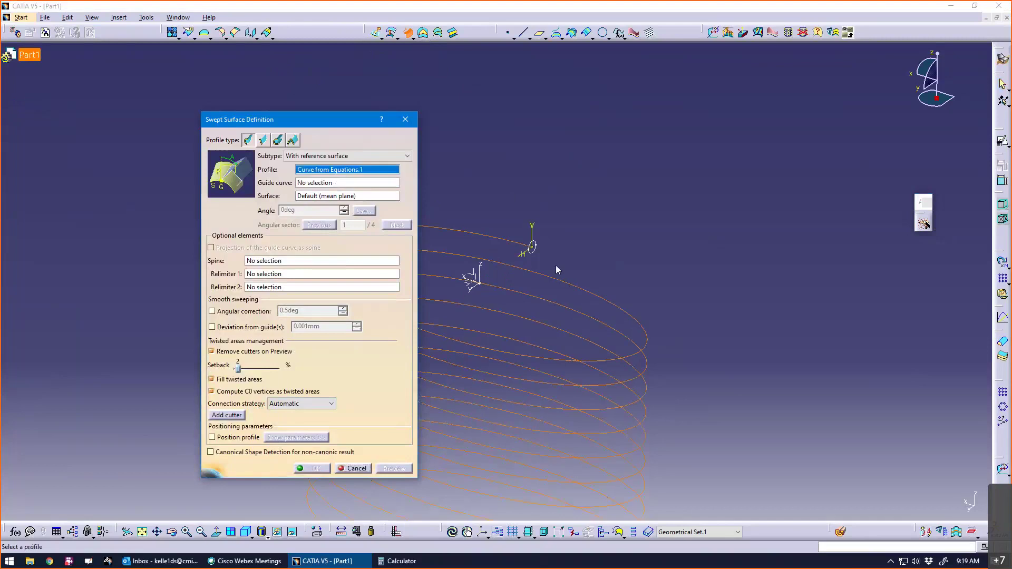
left_click(533, 244)
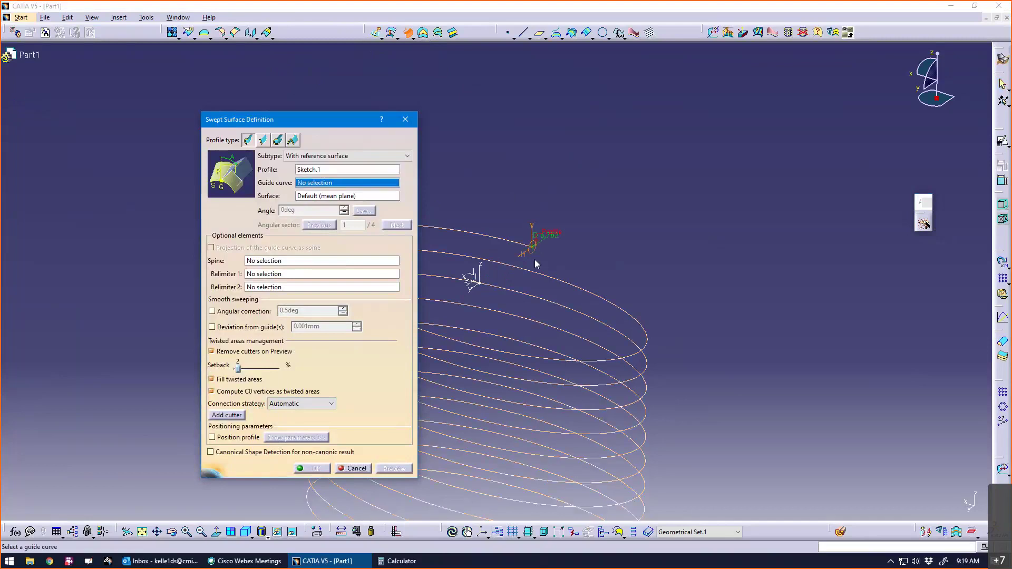
left_click(507, 243)
left_click(394, 468)
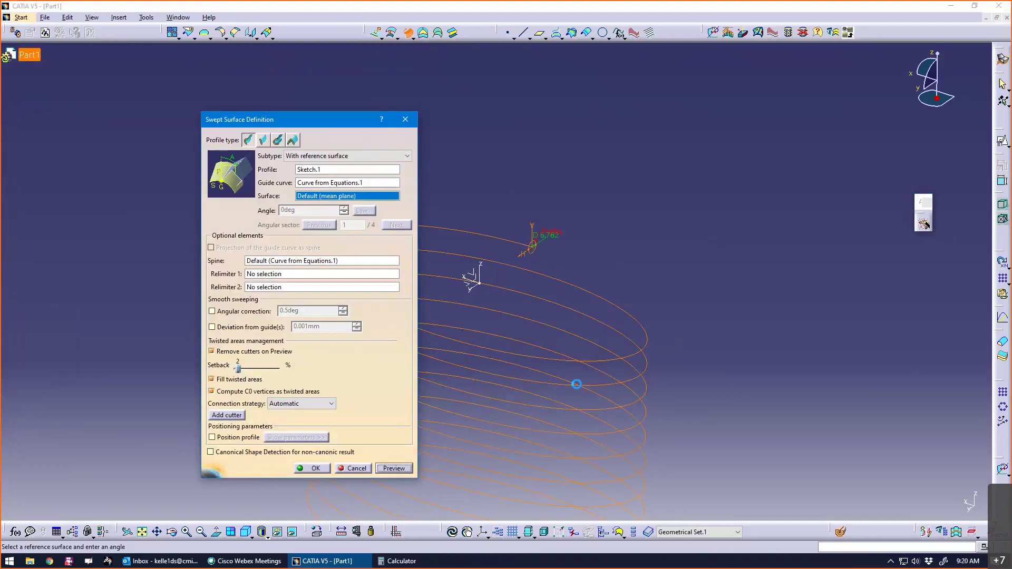
middle_click_drag(577, 384, 486, 412)
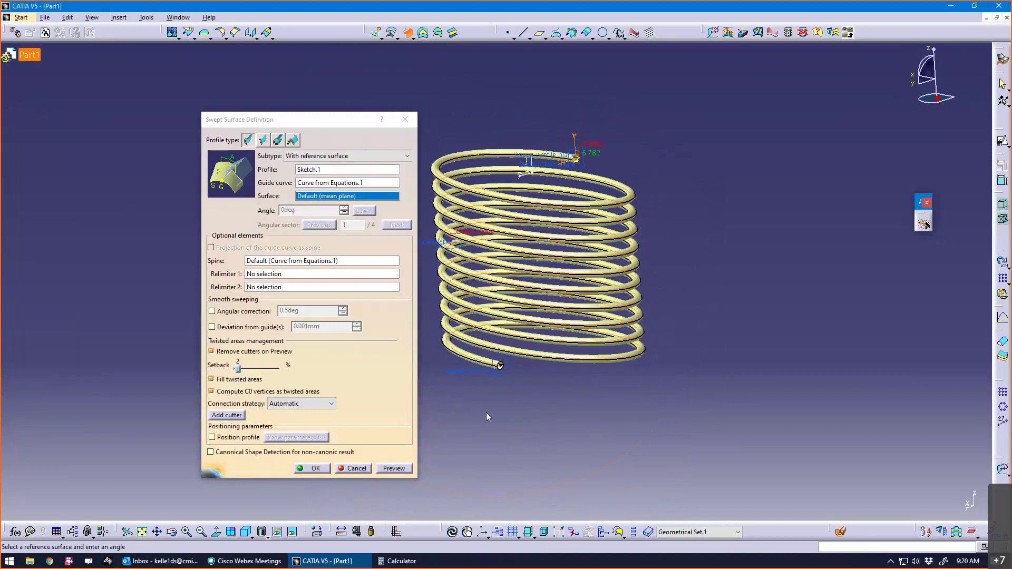
left_click(354, 469)
Step: Start a connect curve from the spring curve's lower endpoint to its upper endpoint
middle_click_drag(421, 391, 620, 369)
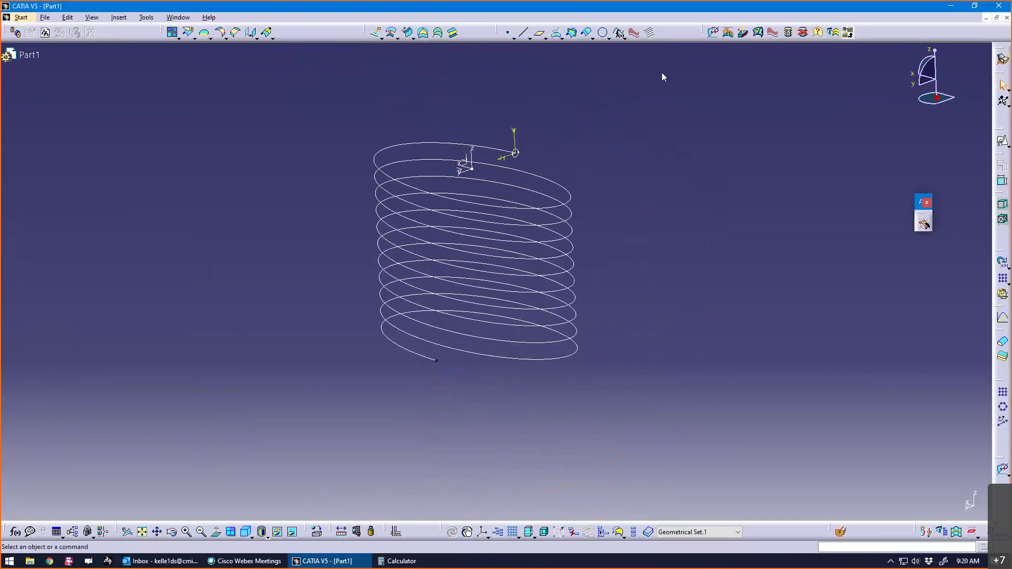
left_click(624, 36)
left_click(610, 39)
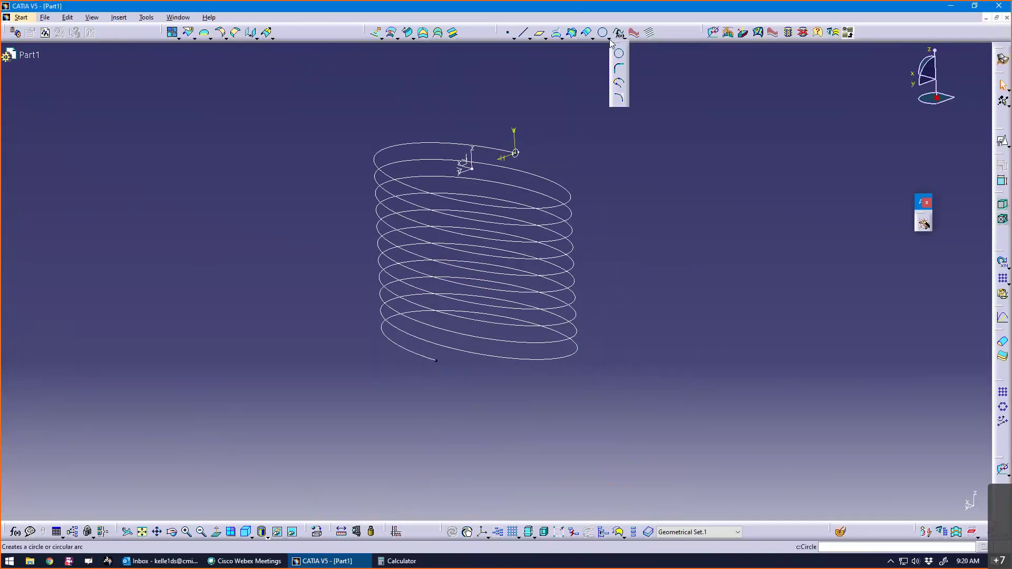
left_click(621, 82)
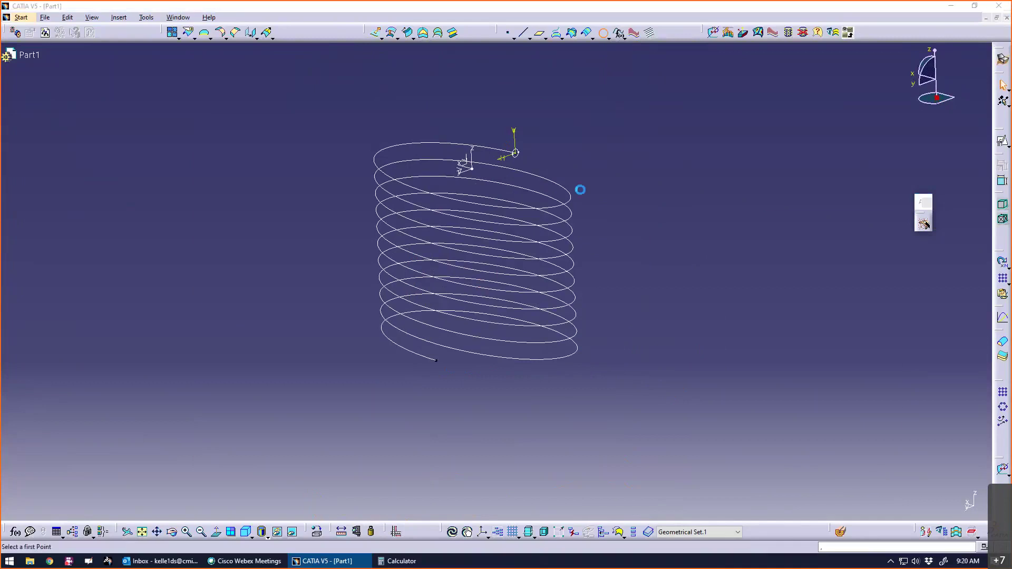
middle_click_drag(505, 372, 429, 396)
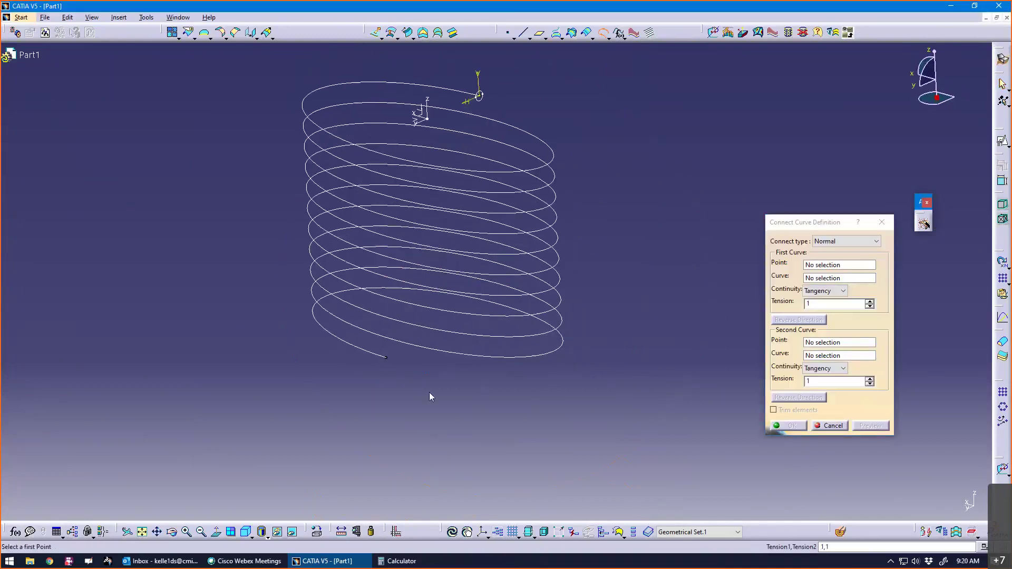
left_click(387, 358)
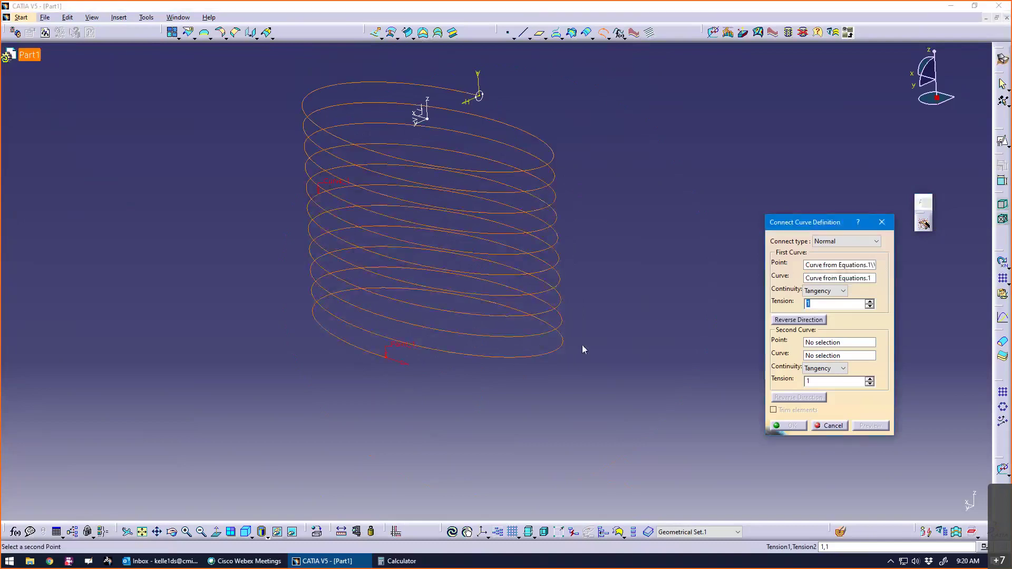
left_click(852, 343)
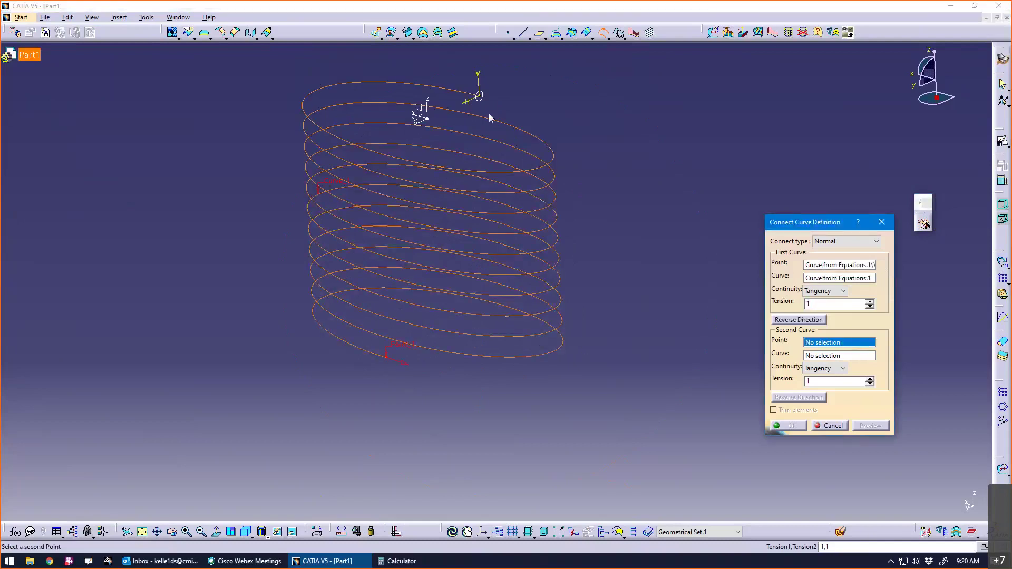
left_click(481, 97)
middle_click_drag(598, 275, 513, 343)
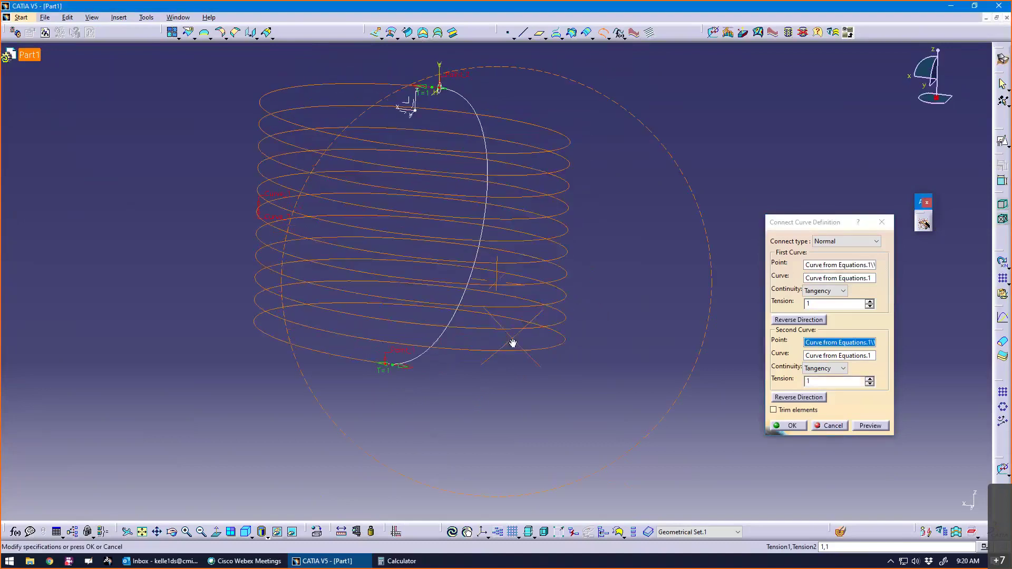
Step: Set both ends of the connect curve to Curvature continuity with tensions of 2 and 2.4, and create it
left_click(842, 290)
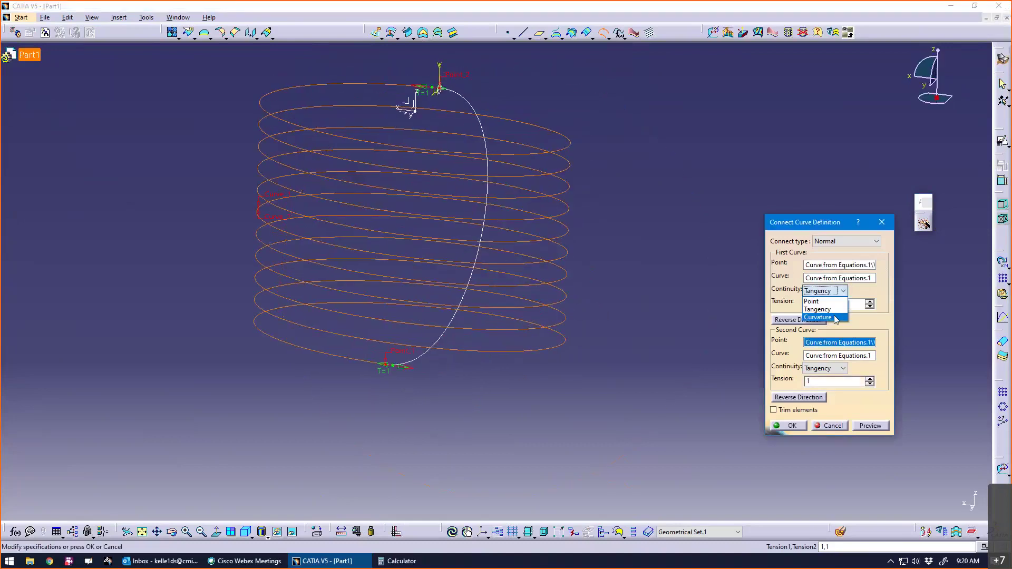
left_click(830, 311)
left_click(844, 368)
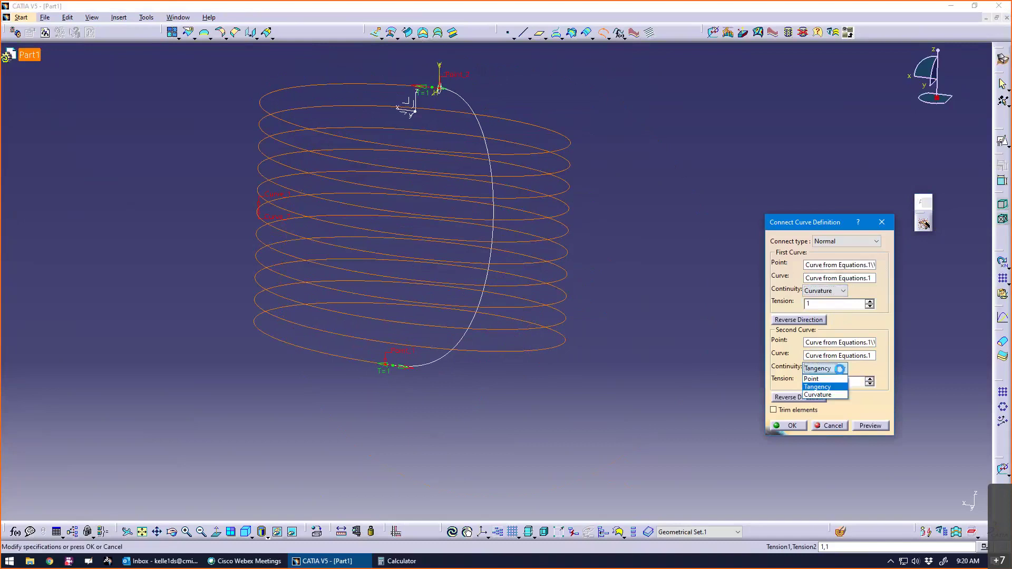
left_click(839, 396)
left_click(868, 379)
left_click(869, 379)
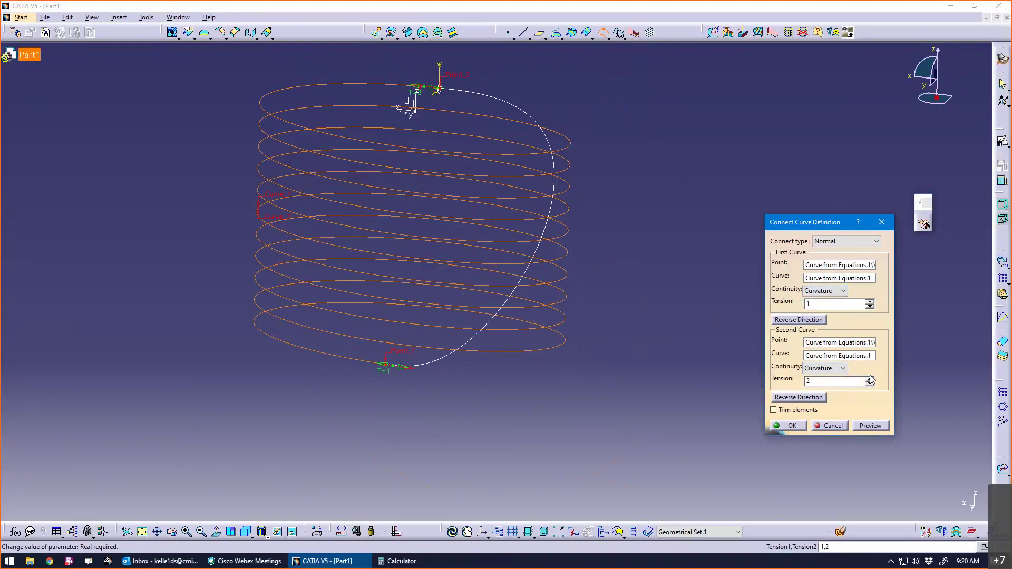
left_click(868, 303)
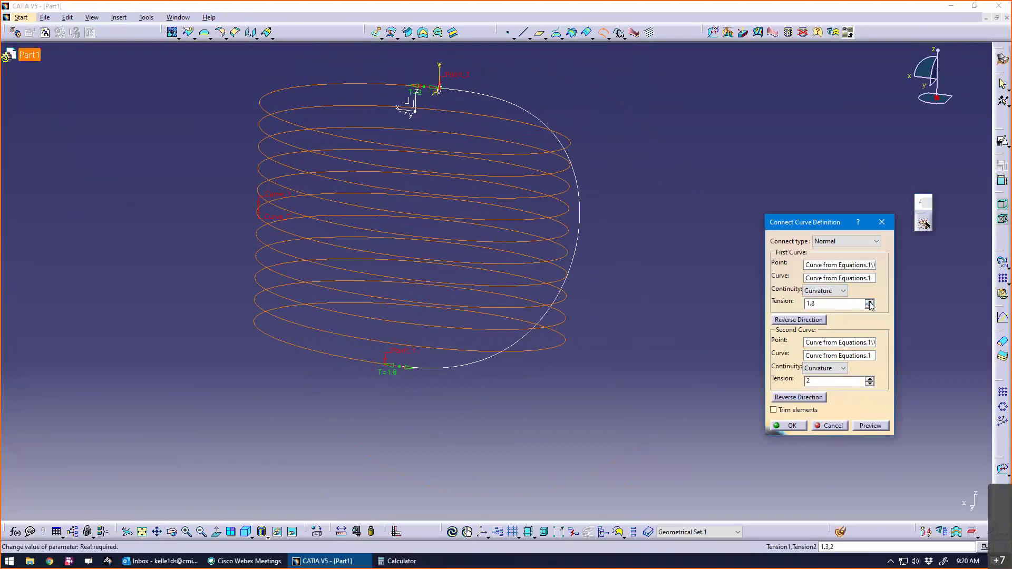
middle_click_drag(492, 330, 532, 332)
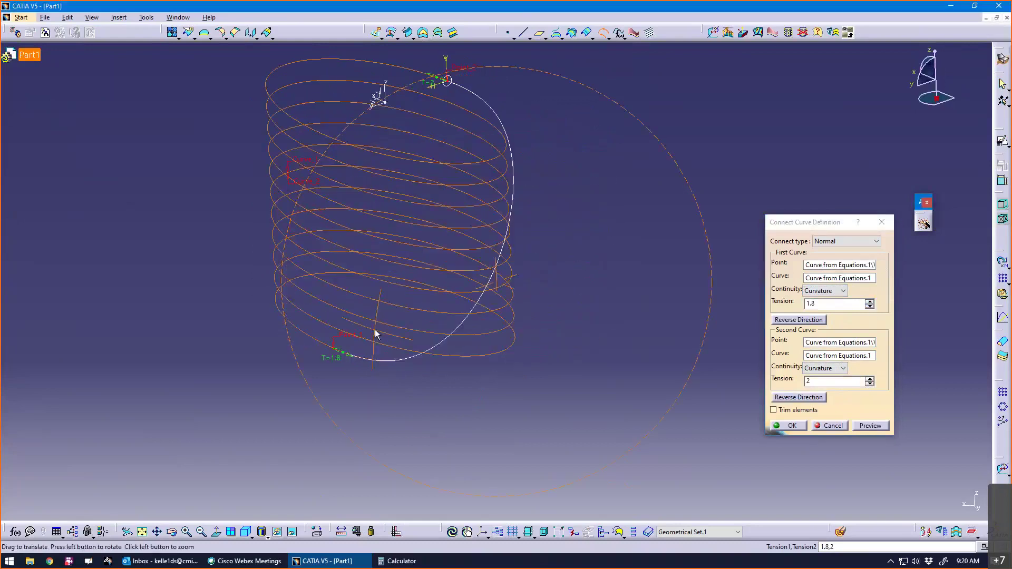
left_click(868, 303)
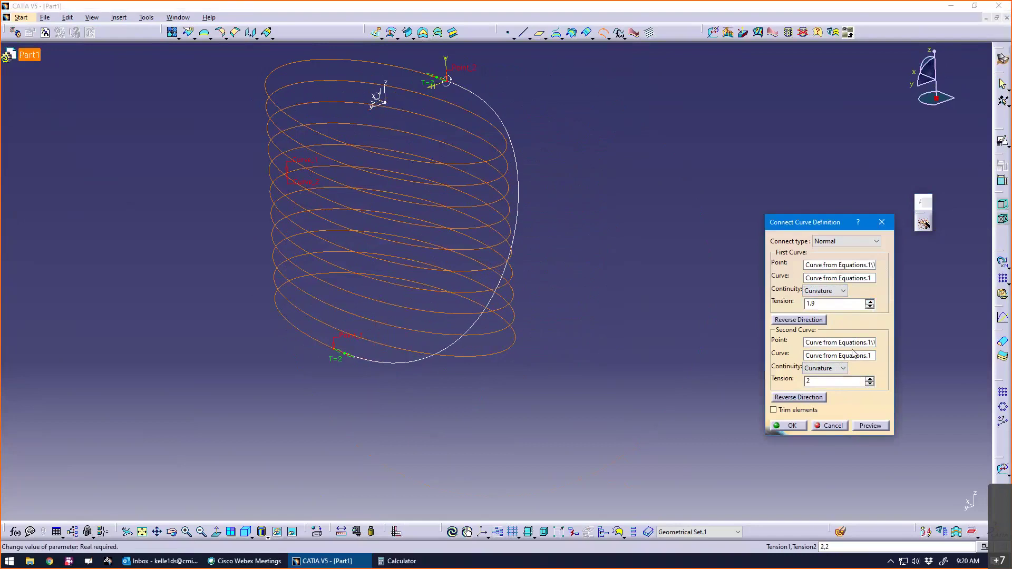
left_click(789, 425)
Step: Reduce the maximized window and shift it on the desktop so the specification tree's root node is fully accessible
middle_click_drag(583, 353, 606, 363)
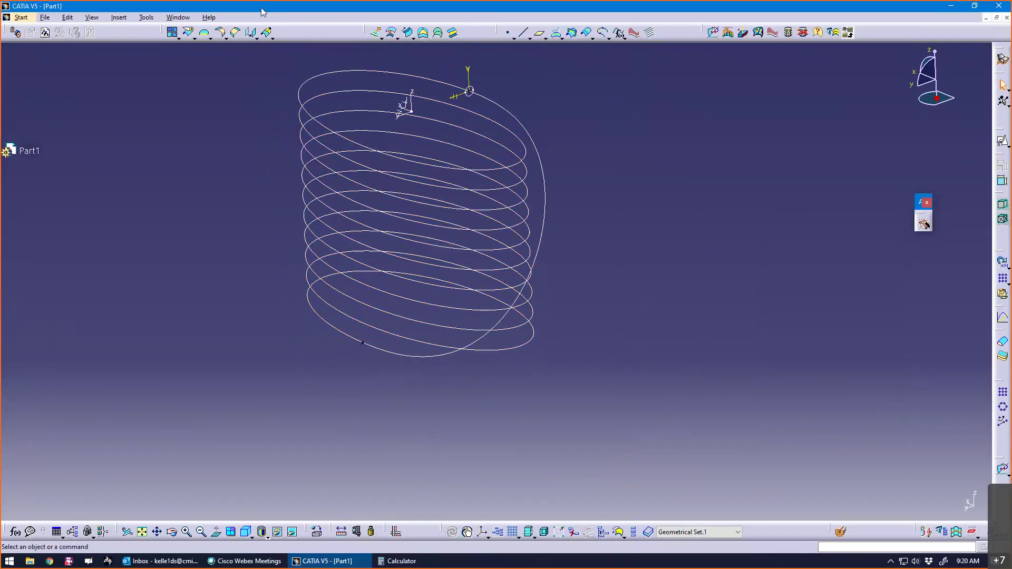
key("super+Down")
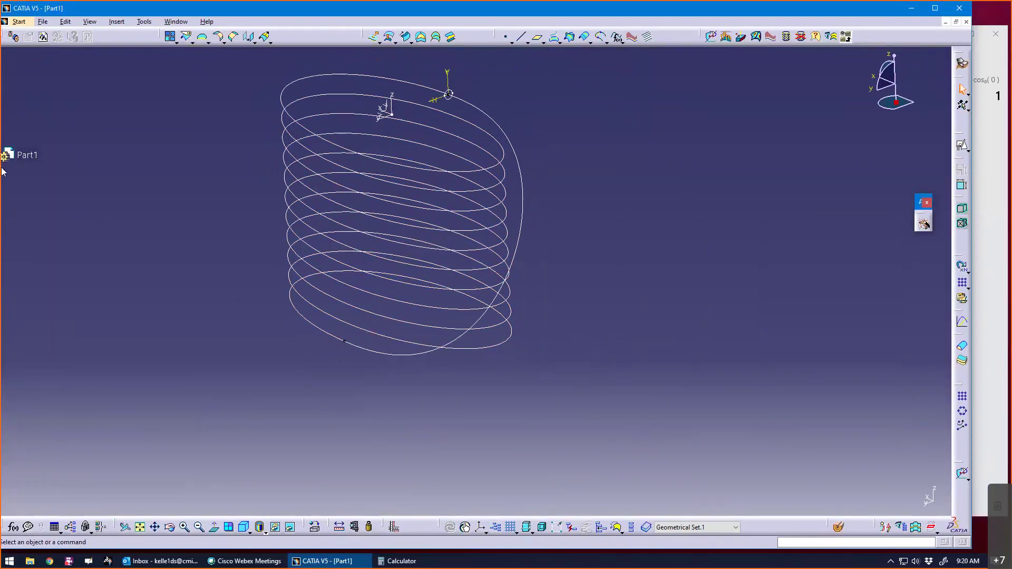
left_click(16, 154)
left_click(165, 332)
middle_click_drag(24, 170, 45, 179)
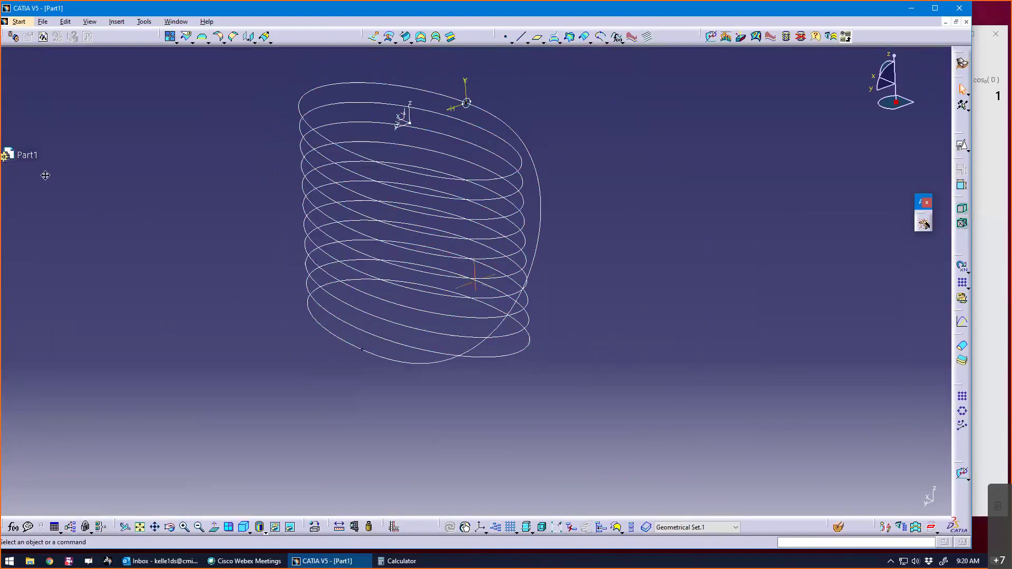
scroll(626, 302, "up", 4)
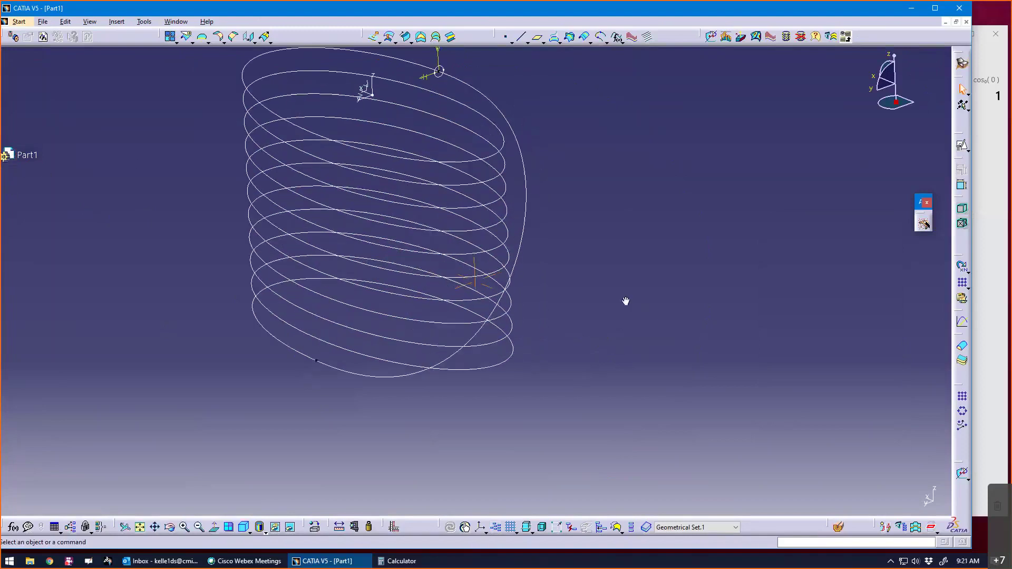
middle_click_drag(73, 204, 73, 234)
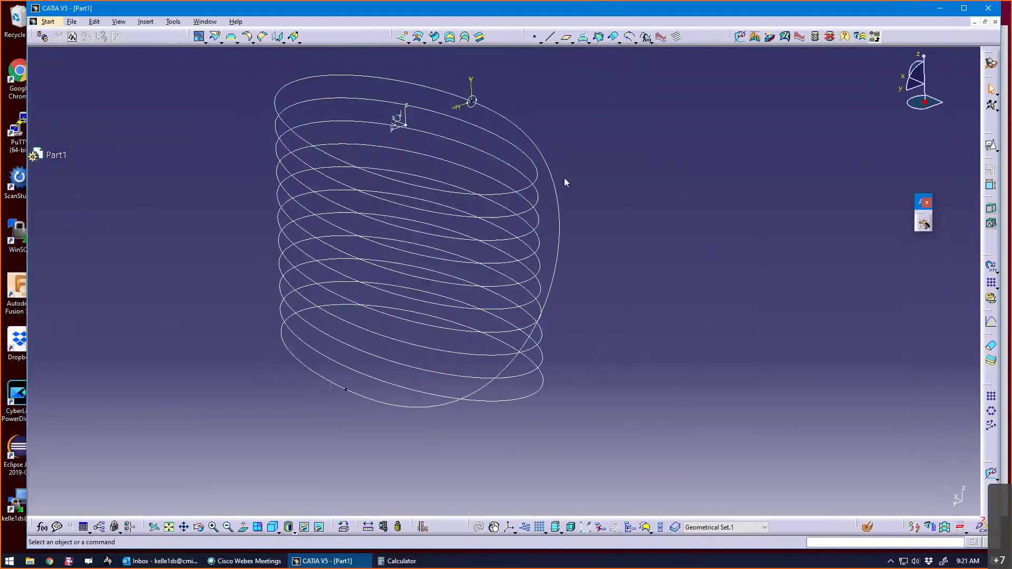
Step: Join the connect curve and the spring curve into one closed curve with a 0.001 mm merging distance
left_click(198, 36)
left_click(515, 126)
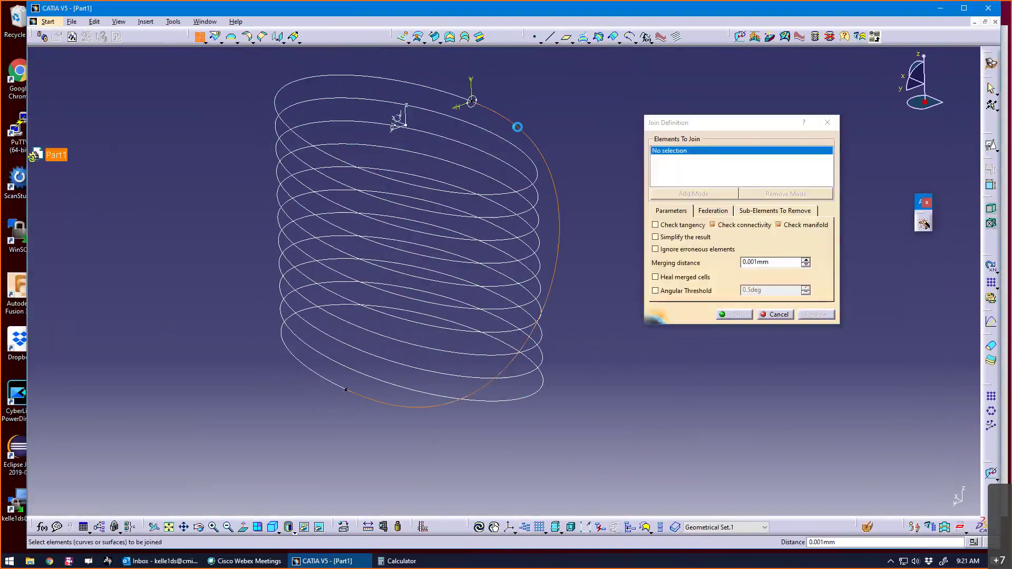
left_click(444, 89)
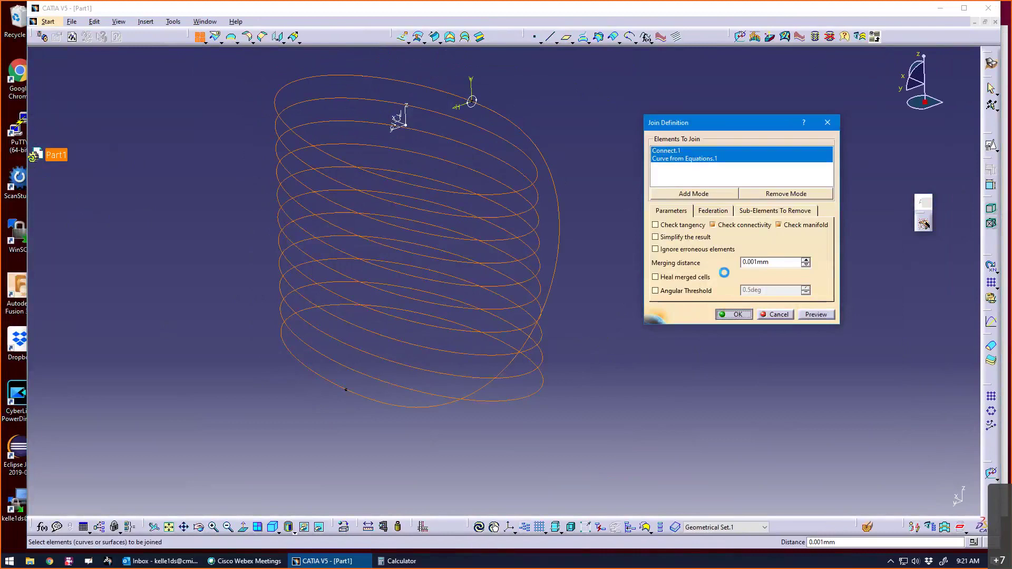
left_click(733, 314)
Step: Switch to the Part Design workbench and create a rib with the circle sketch as profile and the joined curve as center curve
left_click(48, 22)
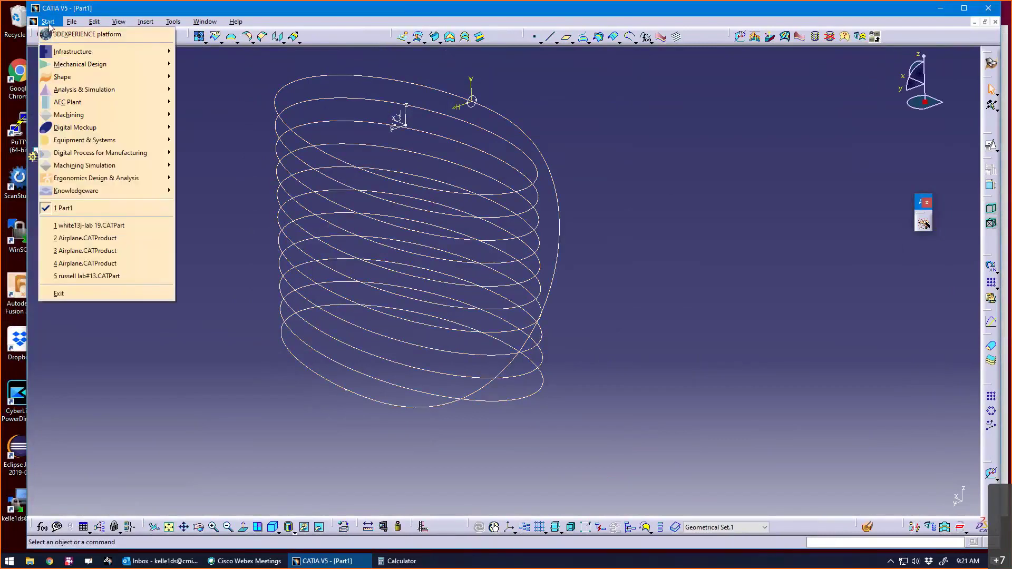
mouse_move(89, 64)
left_click(183, 63)
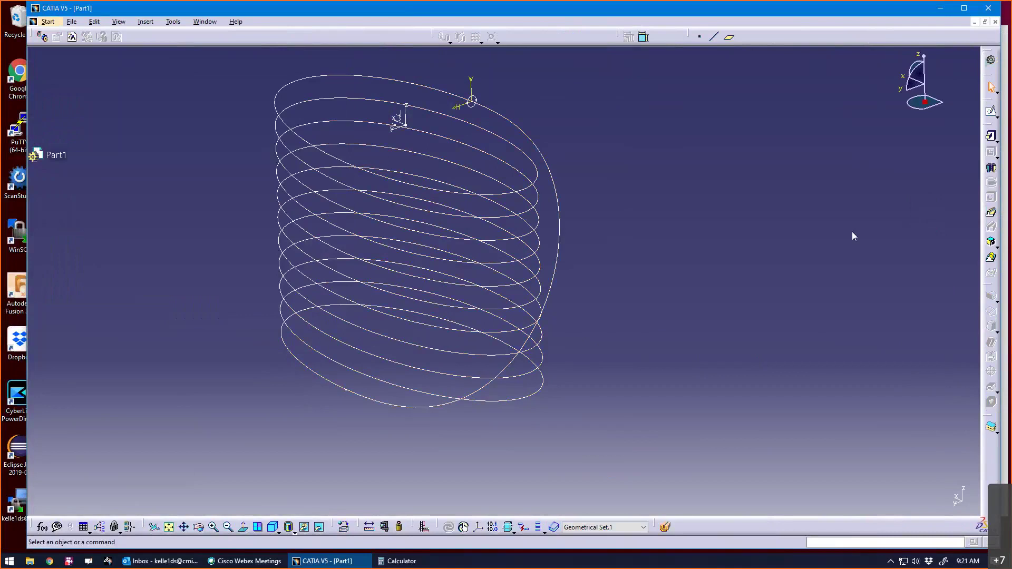
left_click(990, 213)
left_click(593, 304)
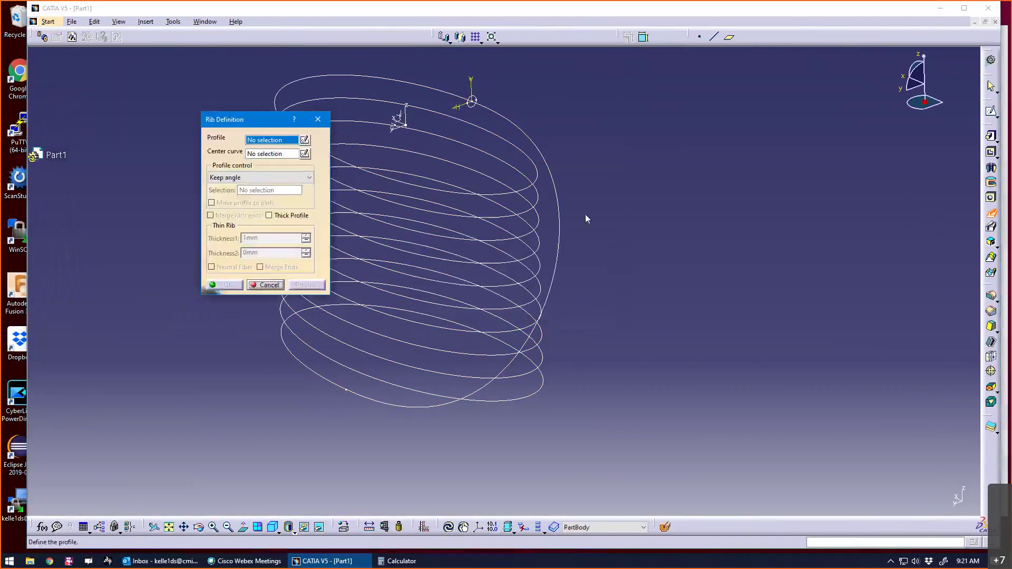
left_click(472, 100)
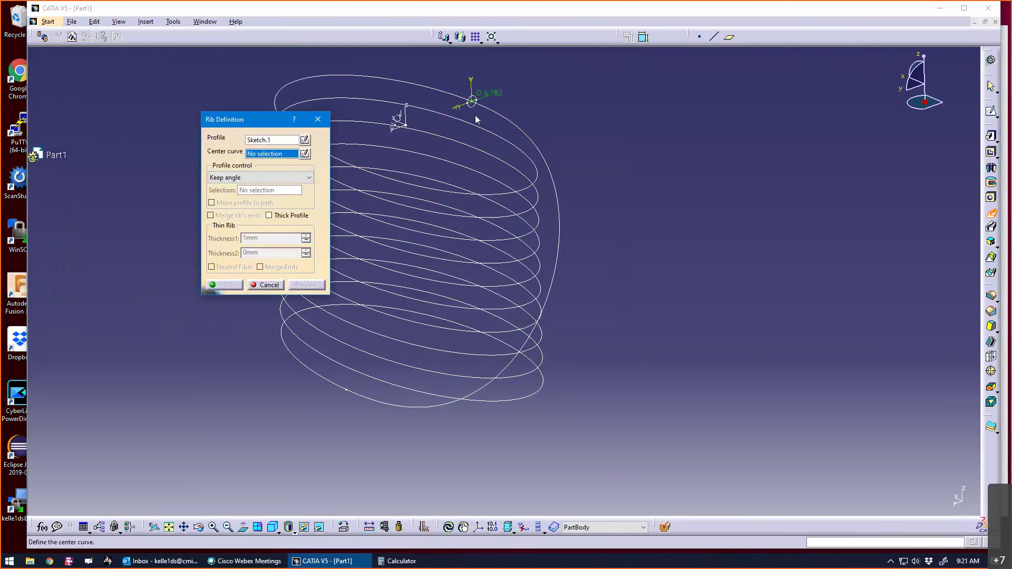
left_click(511, 138)
left_click(227, 285)
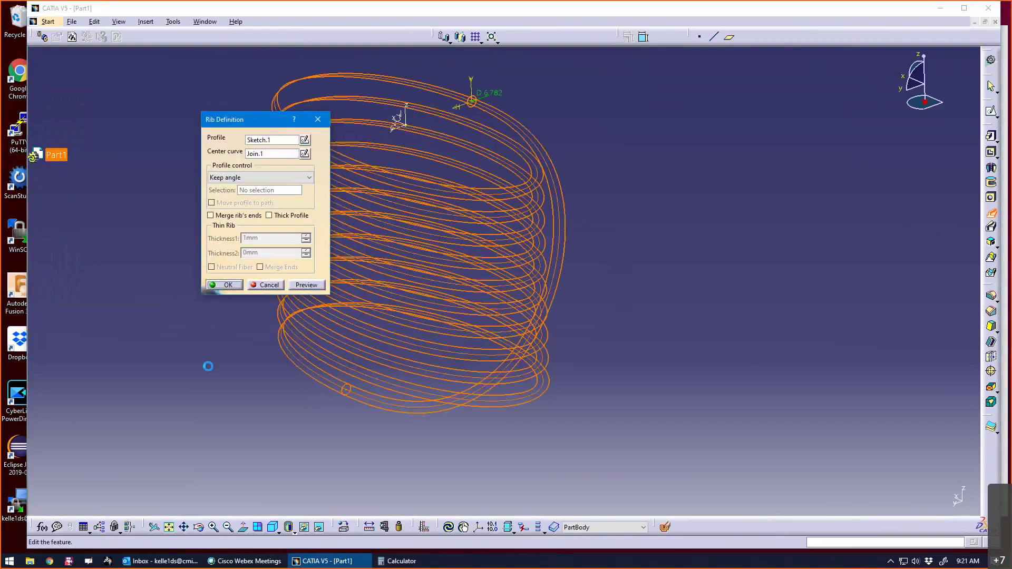
left_click(761, 177)
Step: Expand the specification tree, move it clear of the window edge and expand Geometrical Set.1
middle_click_drag(331, 364, 350, 342)
middle_click_drag(637, 319, 456, 479)
middle_click_drag(390, 425, 388, 416)
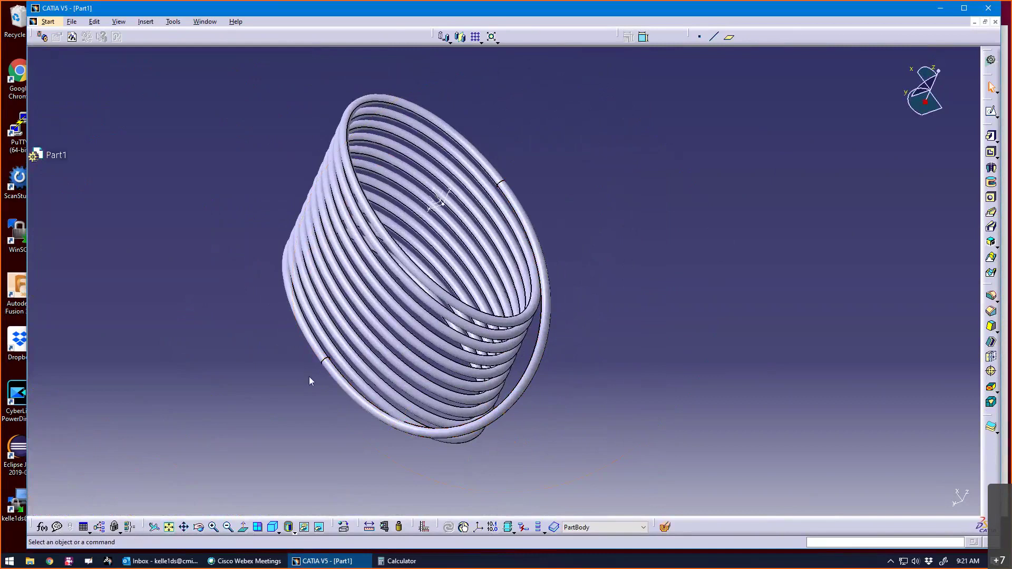
left_click_drag(28, 150, 9, 150)
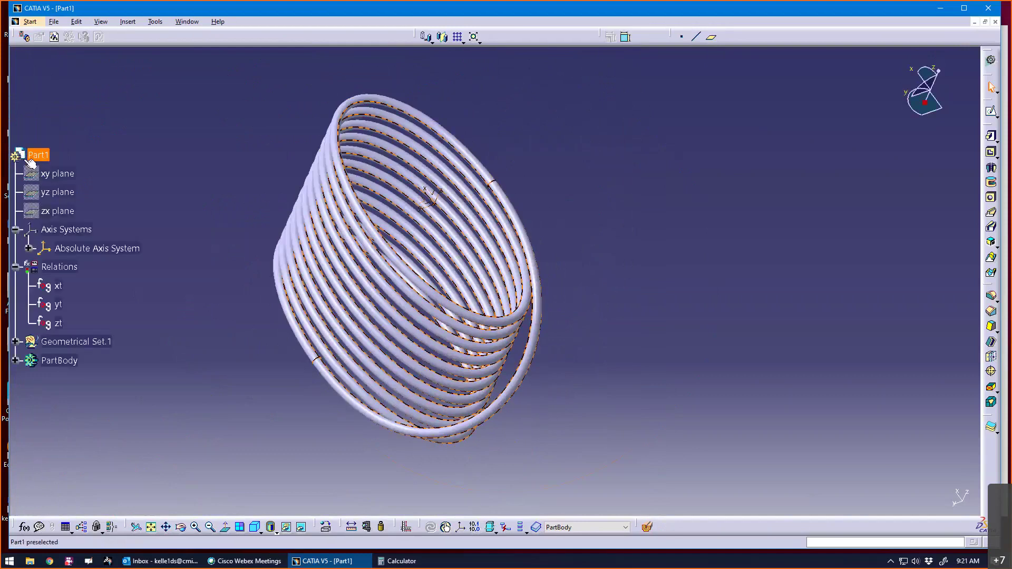
left_click_drag(15, 191, 53, 160)
left_click(48, 316)
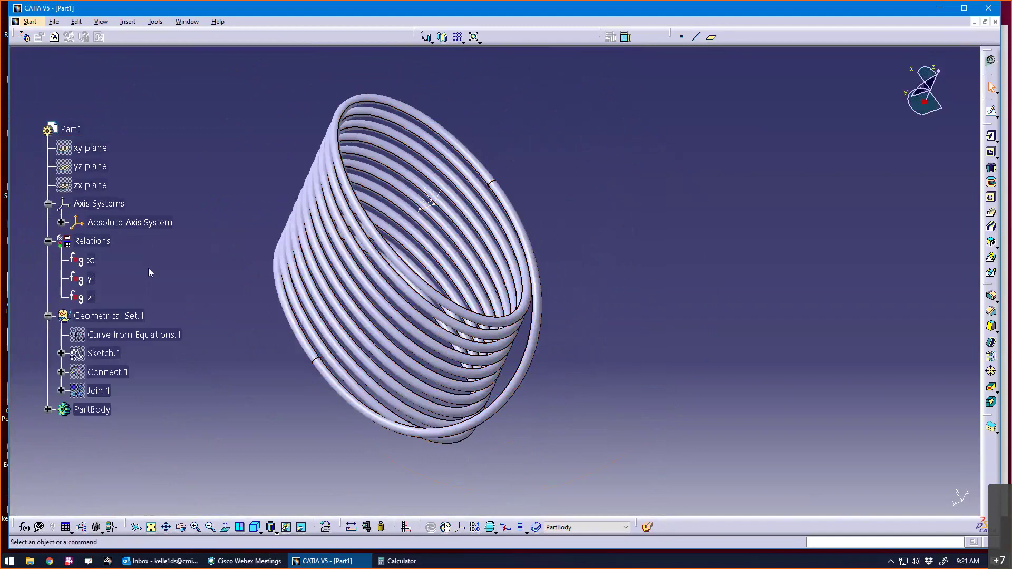
Step: Edit the connect curve, setting the first tension to 2.3 and the second tension to 2.9
double_click(108, 372)
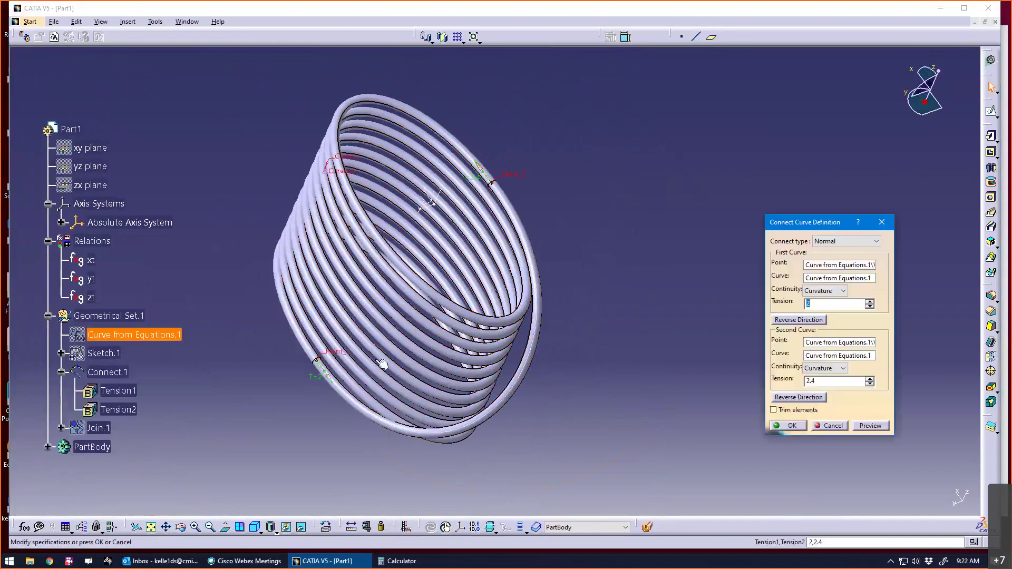
left_click(870, 378)
left_click(869, 379)
left_click(869, 378)
left_click(870, 378)
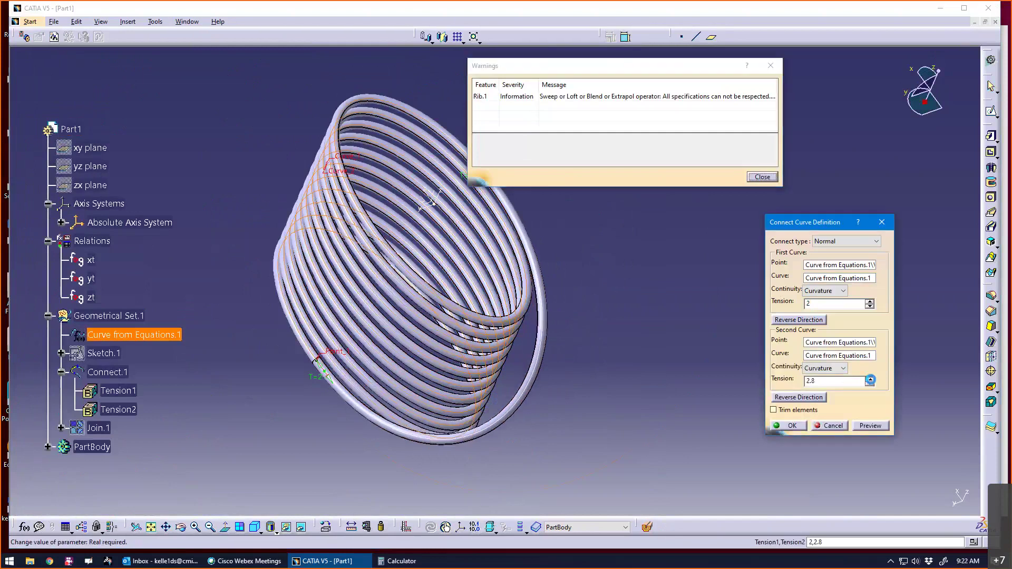
left_click(869, 378)
left_click(870, 300)
left_click(870, 301)
left_click(869, 301)
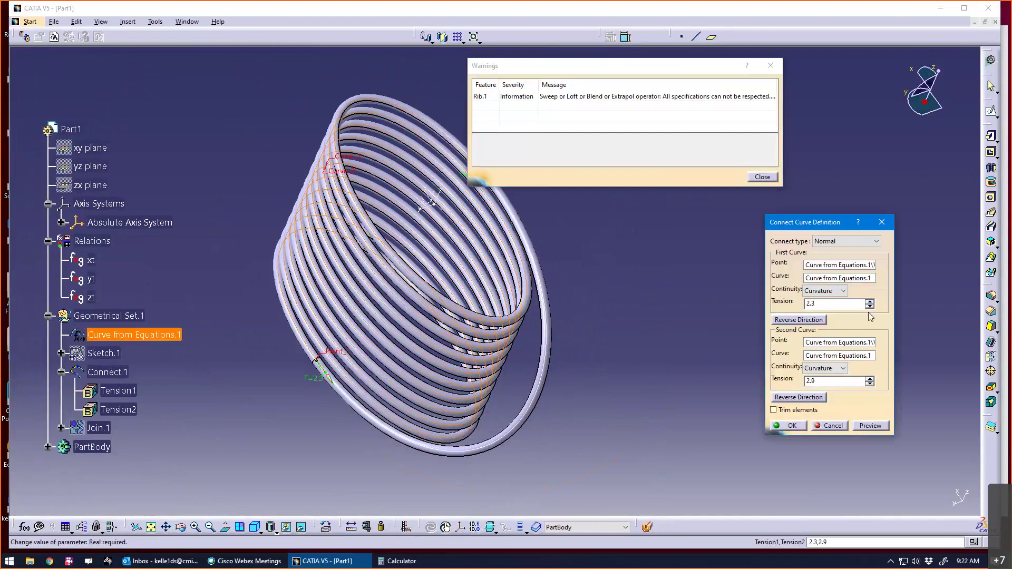
left_click(789, 425)
Step: Show the hidden spring curve from equations again and view the lower end of the rib
middle_click_drag(369, 477, 400, 408)
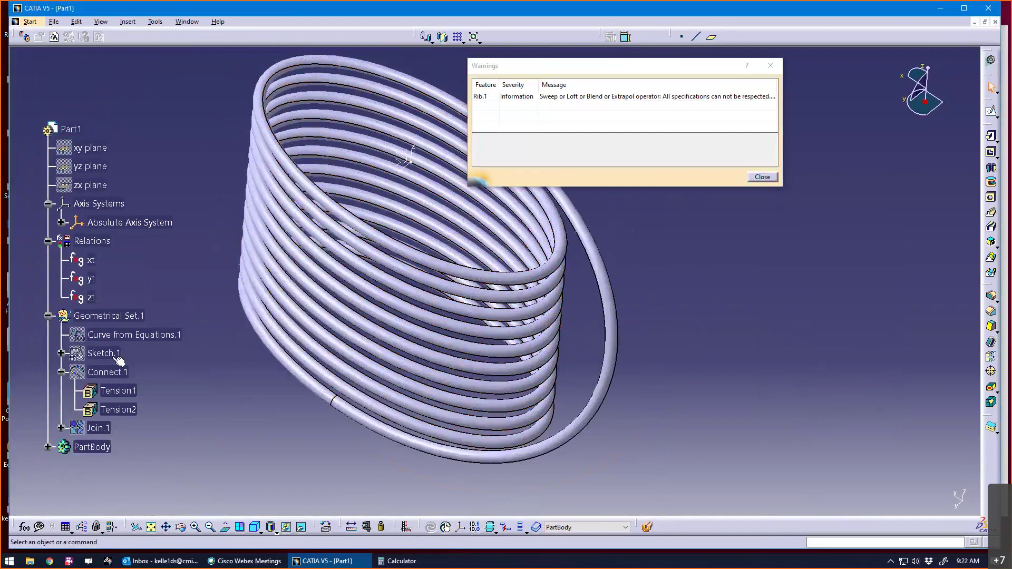
right_click(115, 335)
left_click(153, 366)
middle_click_drag(384, 469, 329, 382)
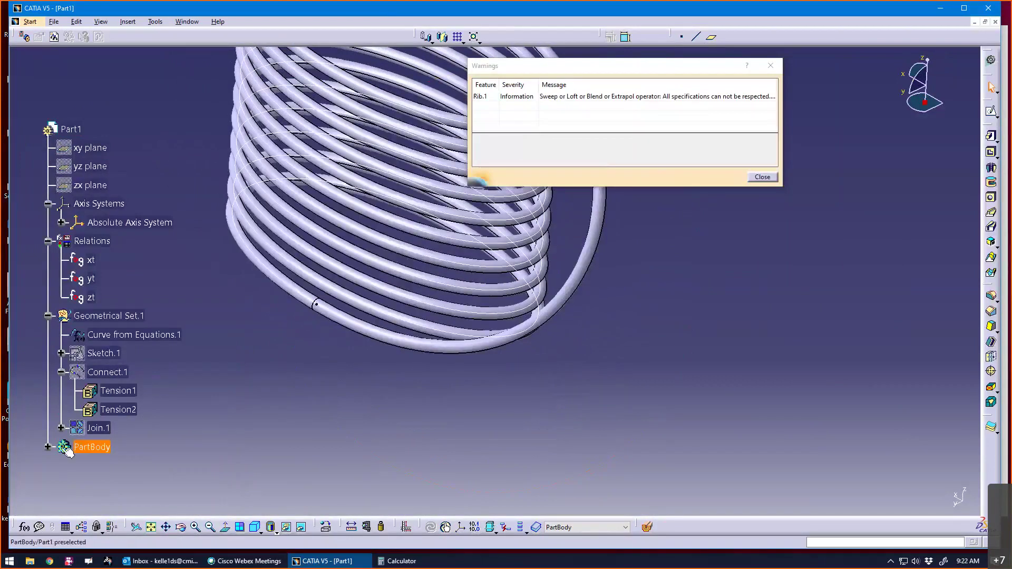
Step: Expand PartBody and edit the rib, setting its profile control to Pulling direction along the current Z axis
left_click(48, 447)
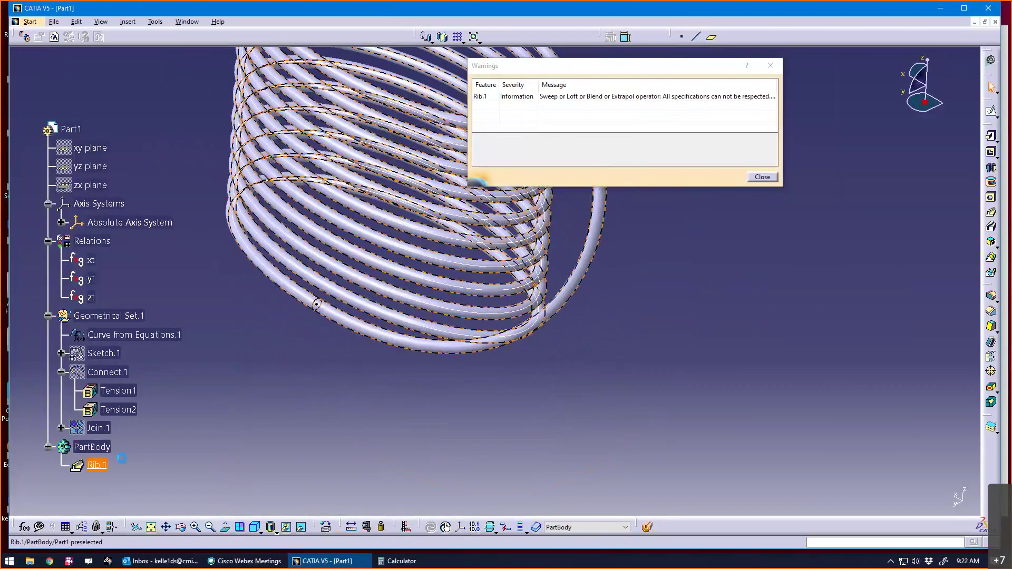
left_click(256, 178)
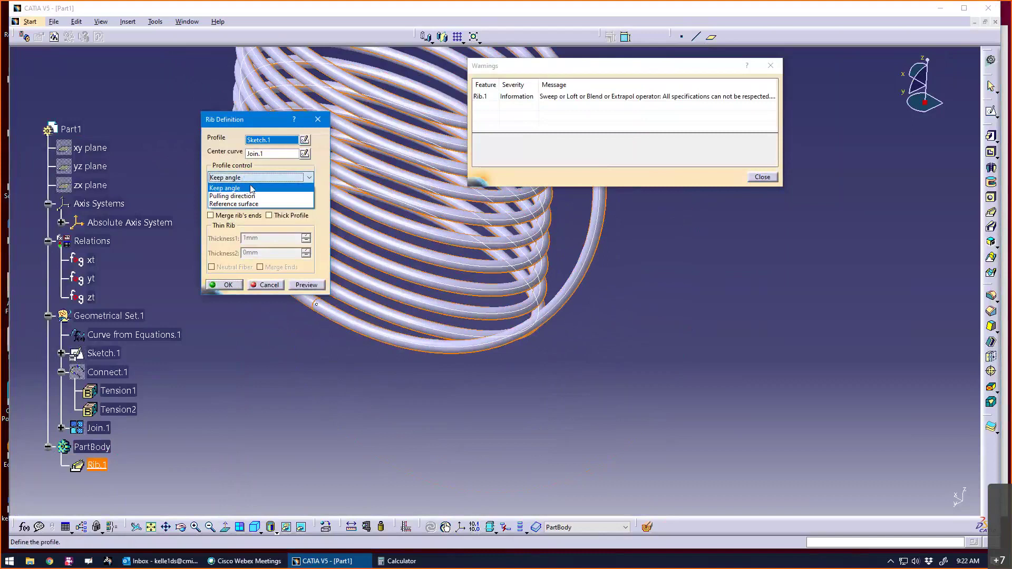
left_click(248, 196)
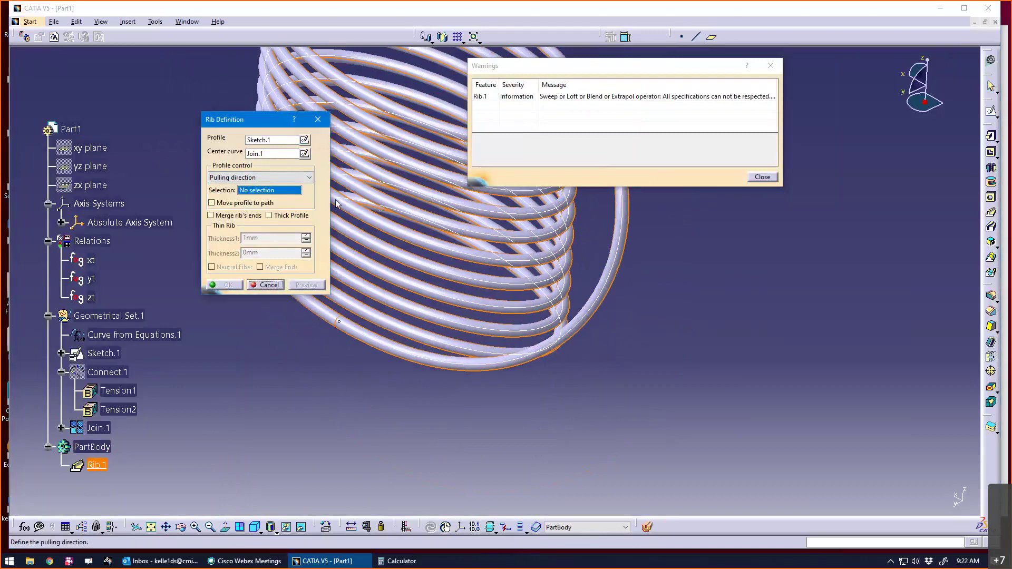
right_click(262, 191)
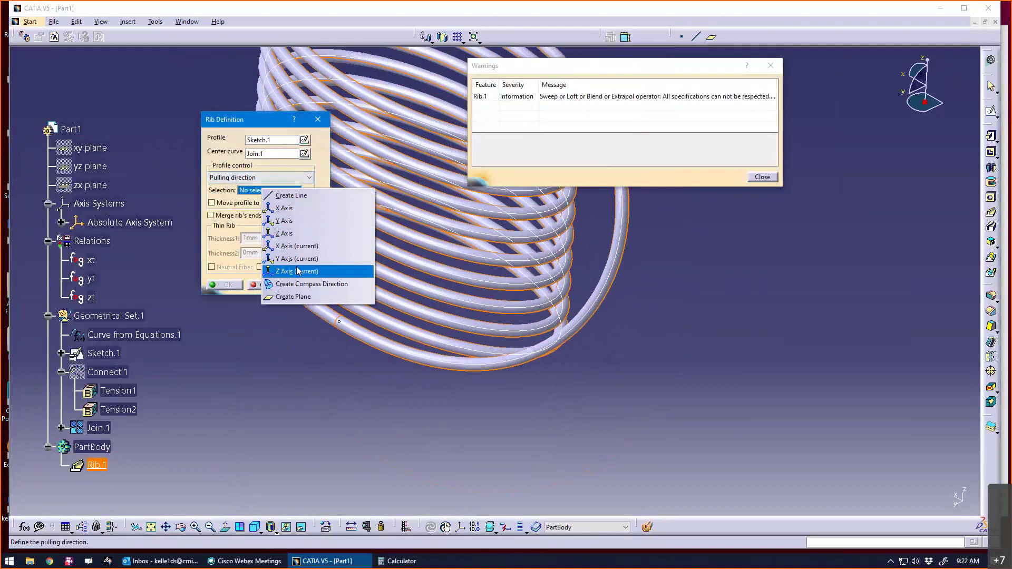
left_click(298, 271)
left_click(303, 285)
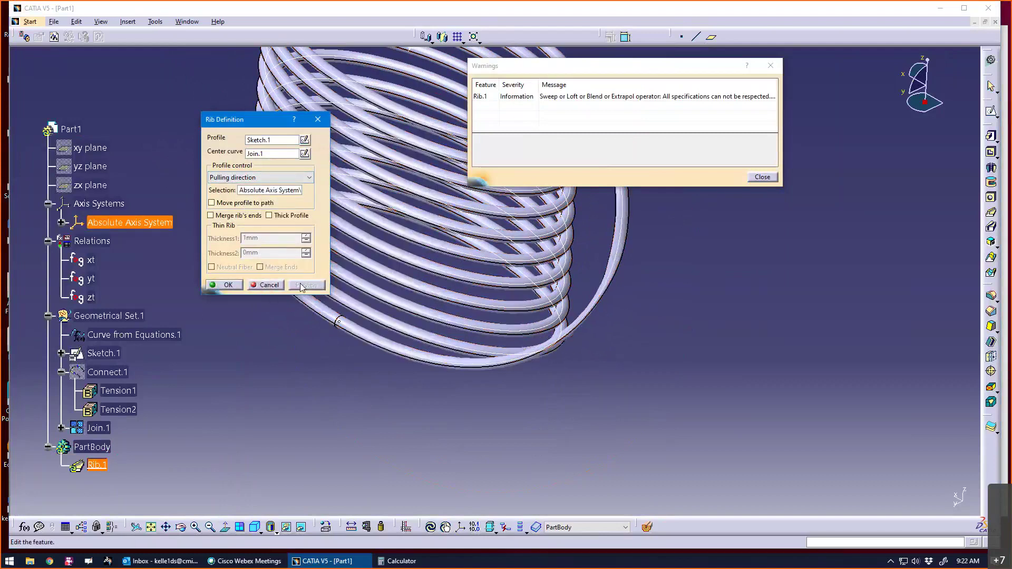
left_click(231, 286)
middle_click_drag(416, 376, 390, 324)
scroll(425, 253, "up", 1)
middle_click_drag(425, 253, 350, 396)
scroll(166, 408, "down", 1)
double_click(97, 418)
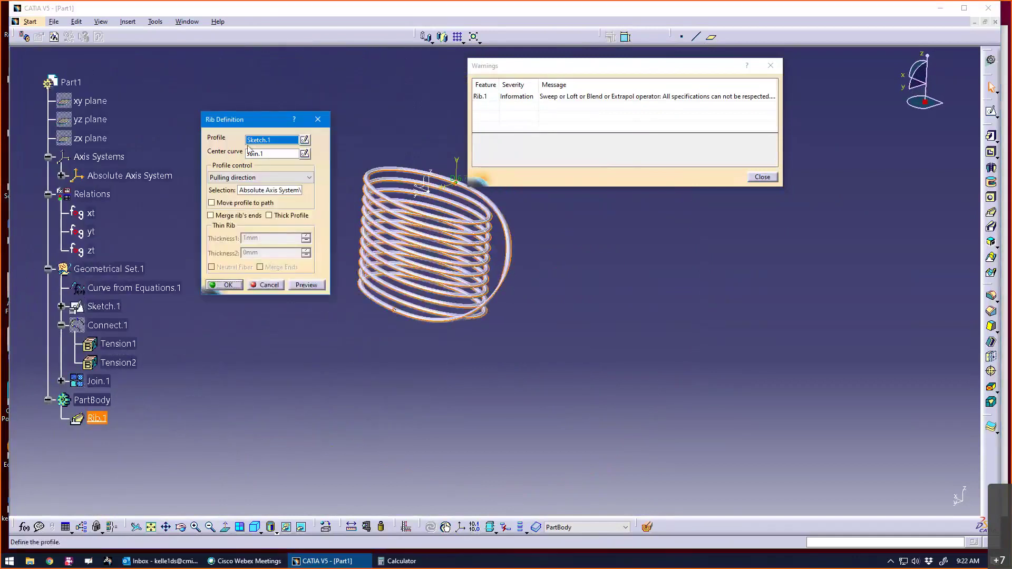
left_click(303, 181)
left_click(296, 195)
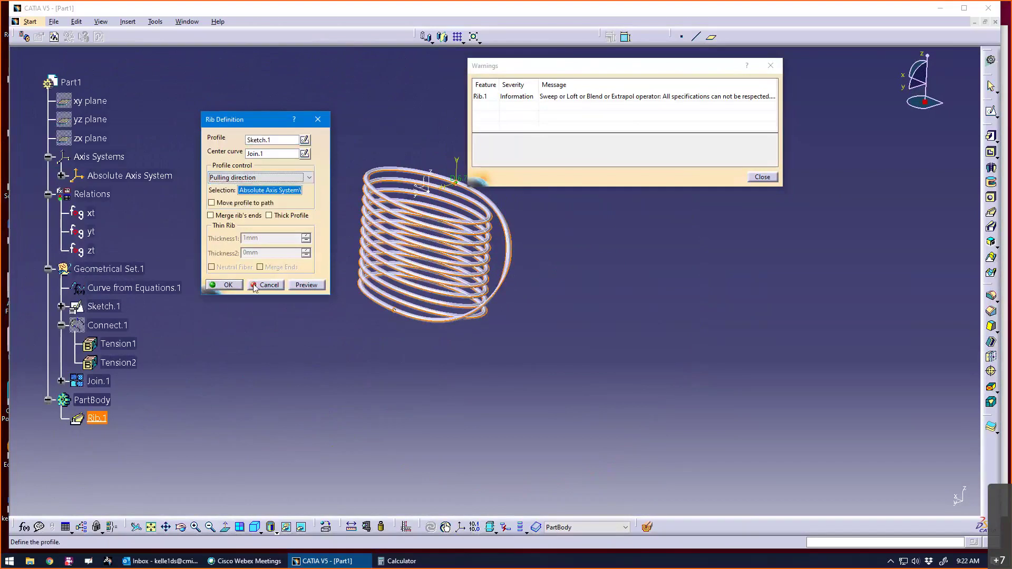
left_click(254, 288)
middle_click_drag(391, 349, 381, 305)
scroll(264, 264, "up", 1)
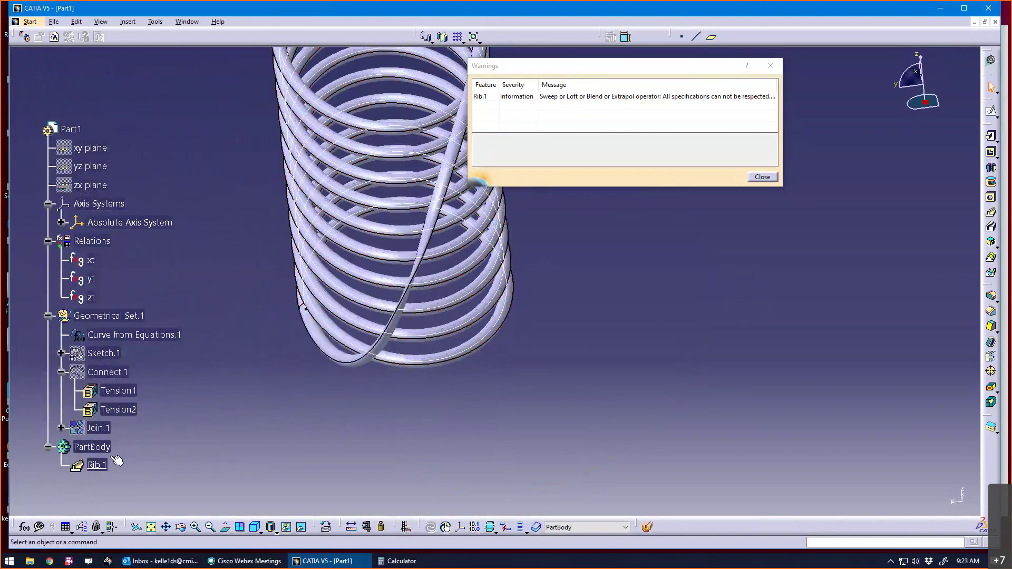
Step: Delete the rib from PartBody, keeping its parent sketch and joined curve
key("Delete")
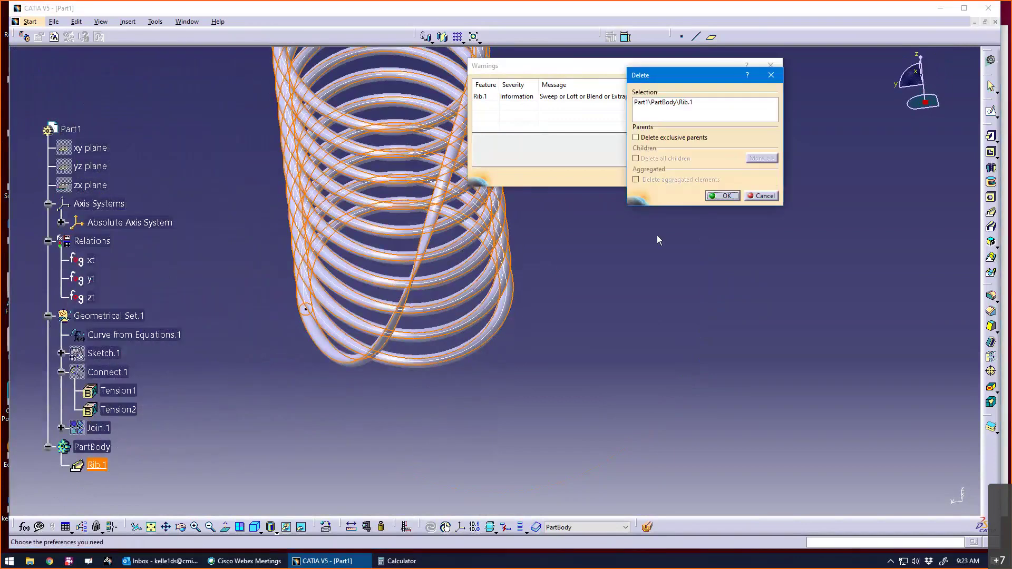
key("Return")
middle_click_drag(418, 406, 235, 420)
Step: Show the hidden connect curve in Geometrical Set.1 together with the spring curve
right_click(100, 429)
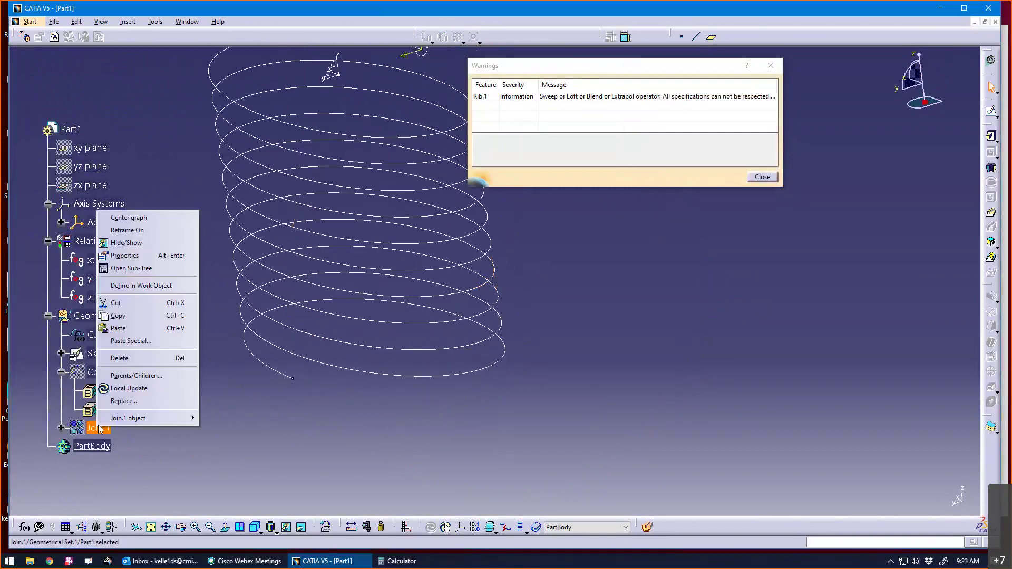
left_click(200, 432)
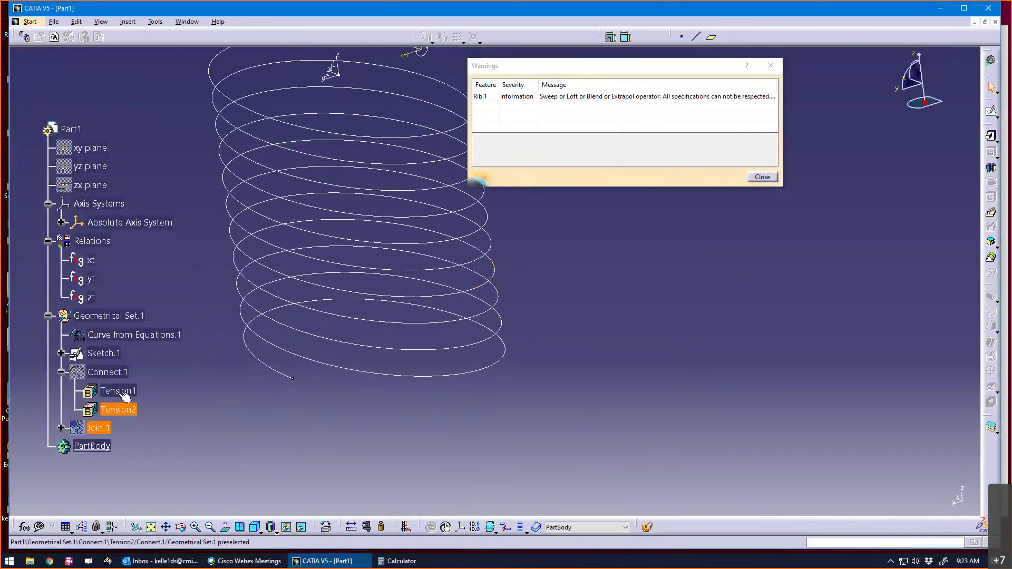
left_click(207, 382)
left_click(107, 372)
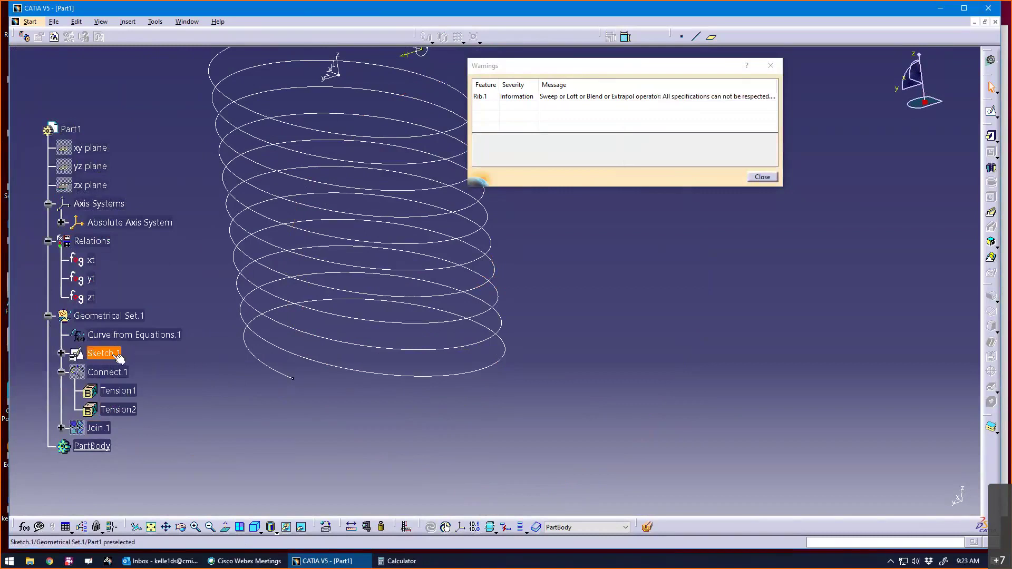
right_click(113, 375)
left_click(145, 192)
middle_click_drag(253, 339, 339, 346)
middle_click_drag(392, 387, 440, 360)
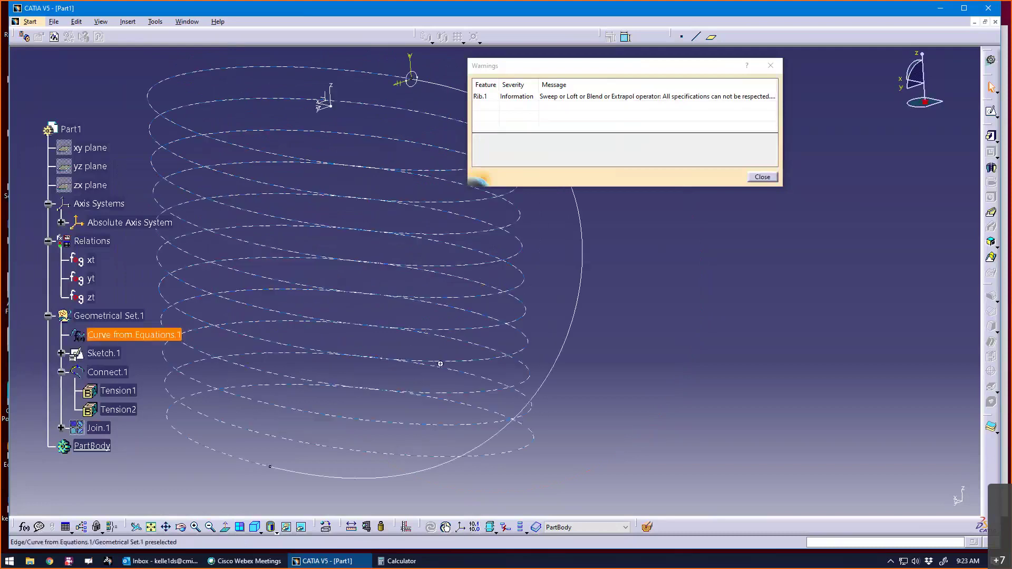
middle_click_drag(429, 327, 414, 364)
middle_click_drag(394, 166, 442, 250)
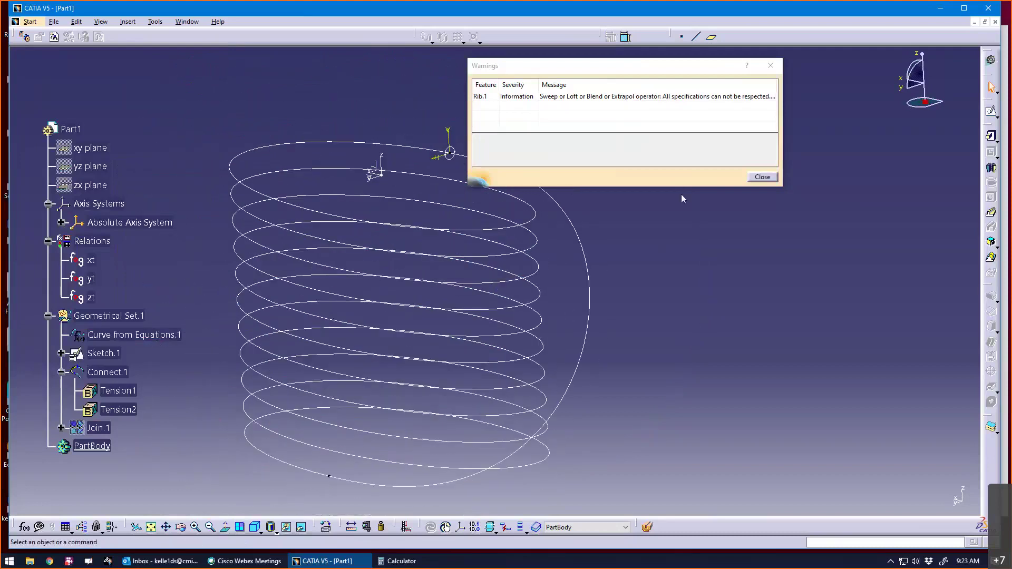
Step: Close the Warnings window and hide the whole Geometrical Set.1
left_click(762, 177)
middle_click_drag(706, 205, 668, 262)
middle_click_drag(243, 236, 475, 316)
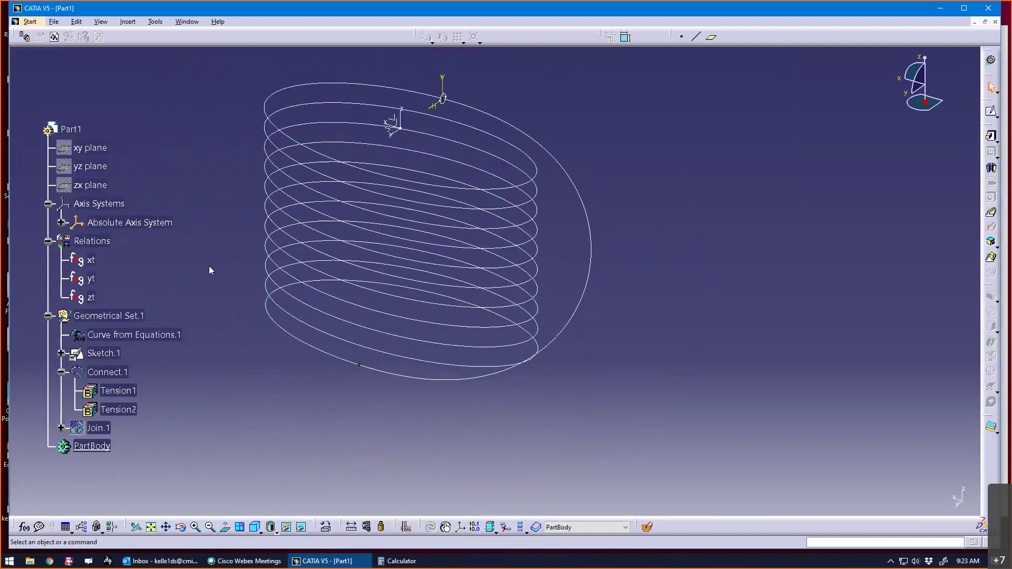
left_click(138, 316)
right_click(138, 316)
left_click(191, 344)
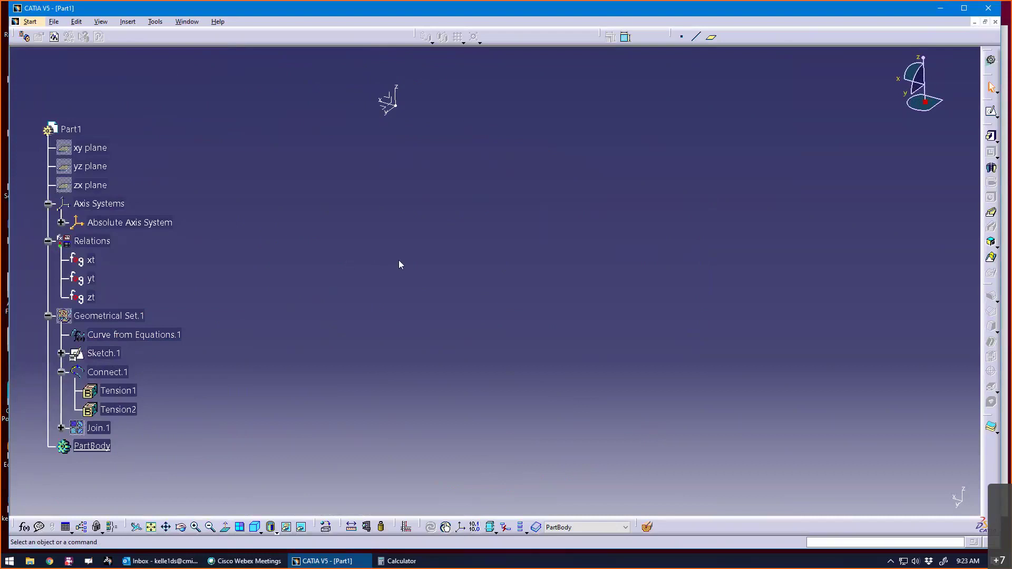
middle_click_drag(444, 271, 427, 267)
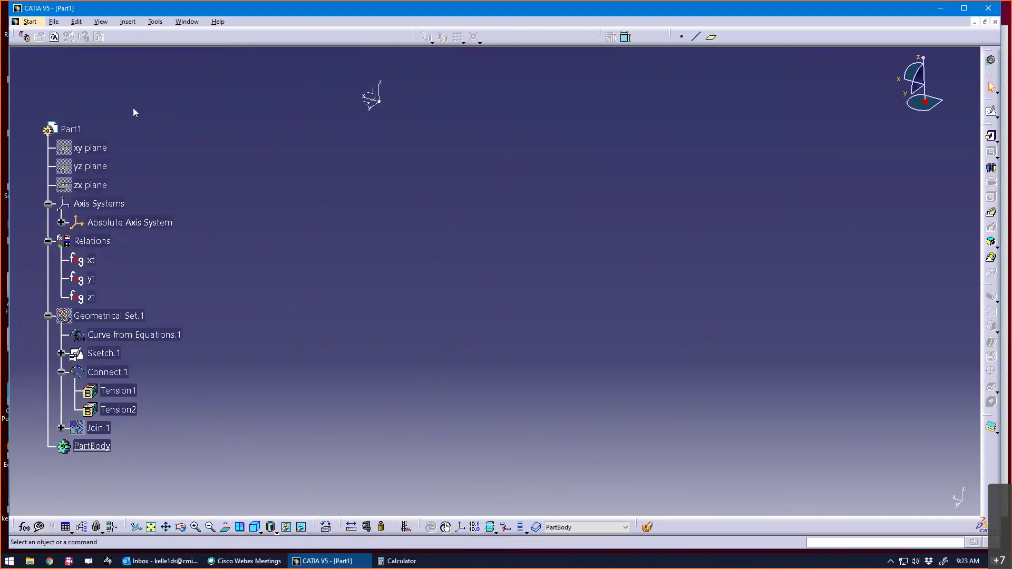